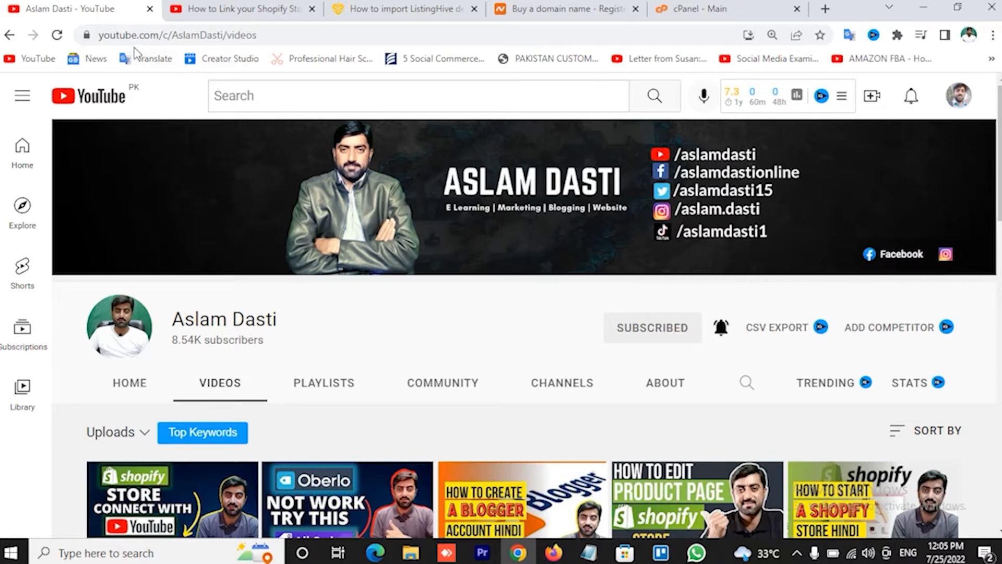
Inspect the channel page's address, then switch to the Shopify-to-YouTube video tab.
{"action": "left_click", "coordinate": [102, 36]}
{"action": "left_click", "coordinate": [177, 38]}
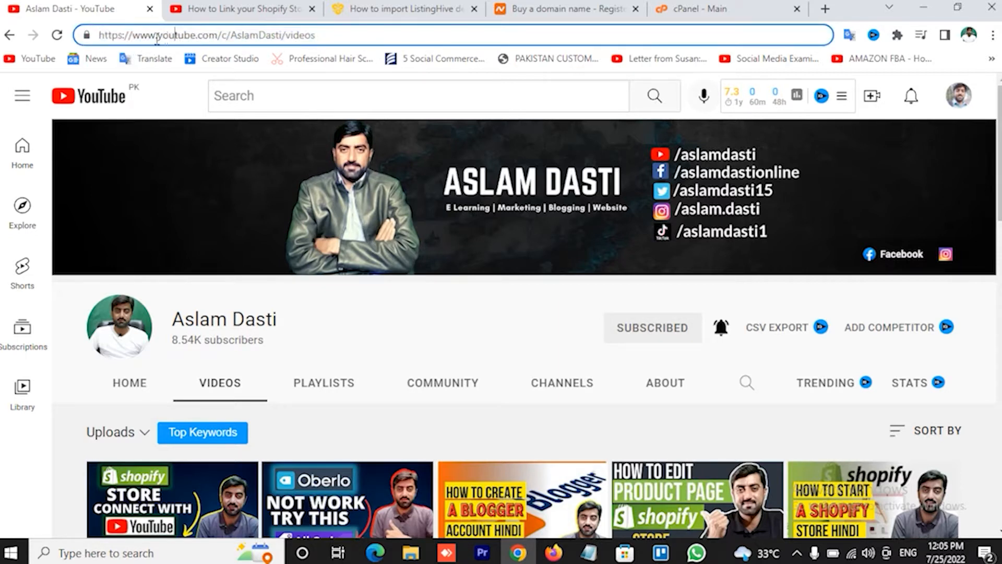
{"action": "left_click_drag", "start_coordinate": [198, 34], "coordinate": [212, 34]}
{"action": "left_click", "coordinate": [209, 35]}
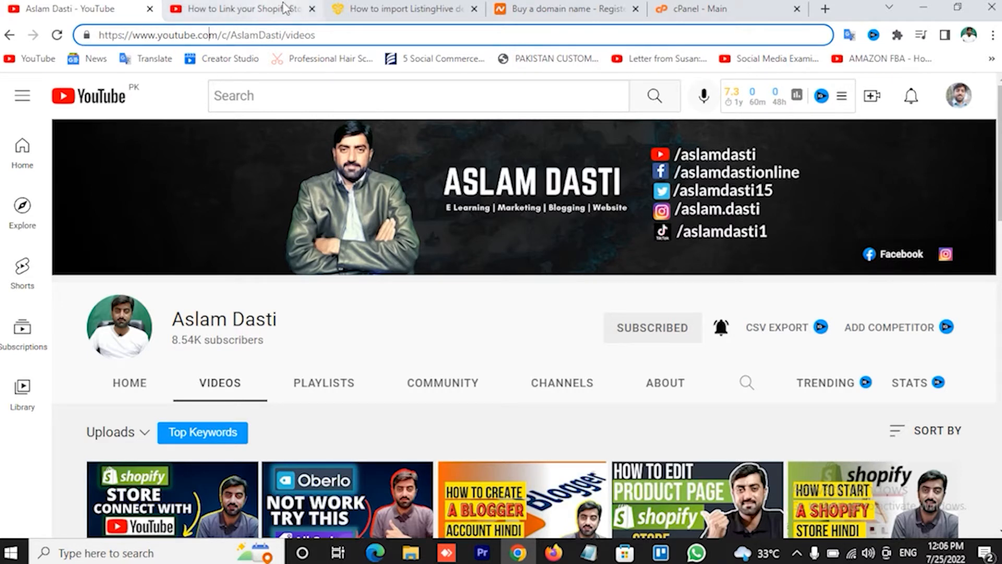
{"action": "left_click", "coordinate": [266, 7]}
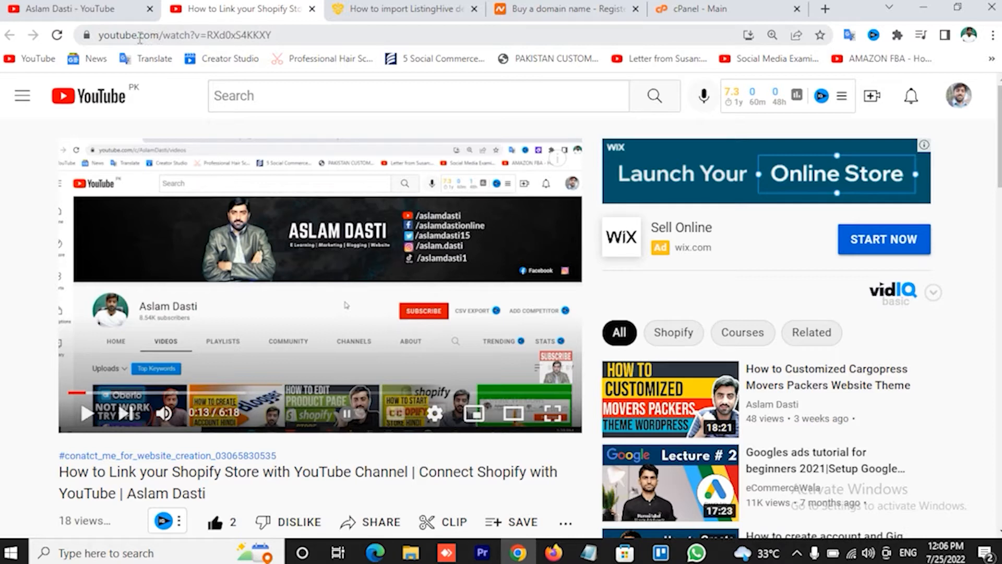
{"action": "left_click_drag", "start_coordinate": [139, 36], "coordinate": [157, 36]}
Expand the video description and scroll down to the Best Recommended Hostings links.
{"action": "left_click", "coordinate": [211, 37]}
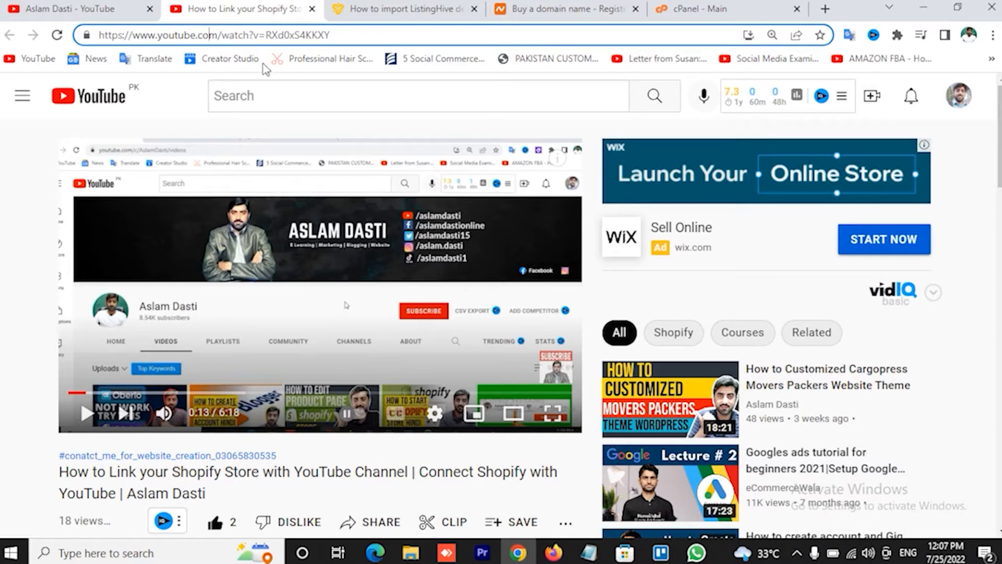
{"action": "scroll", "coordinate": [176, 178], "scroll_direction": "down", "scroll_amount": 2}
{"action": "scroll", "coordinate": [176, 178], "scroll_direction": "down", "scroll_amount": 3}
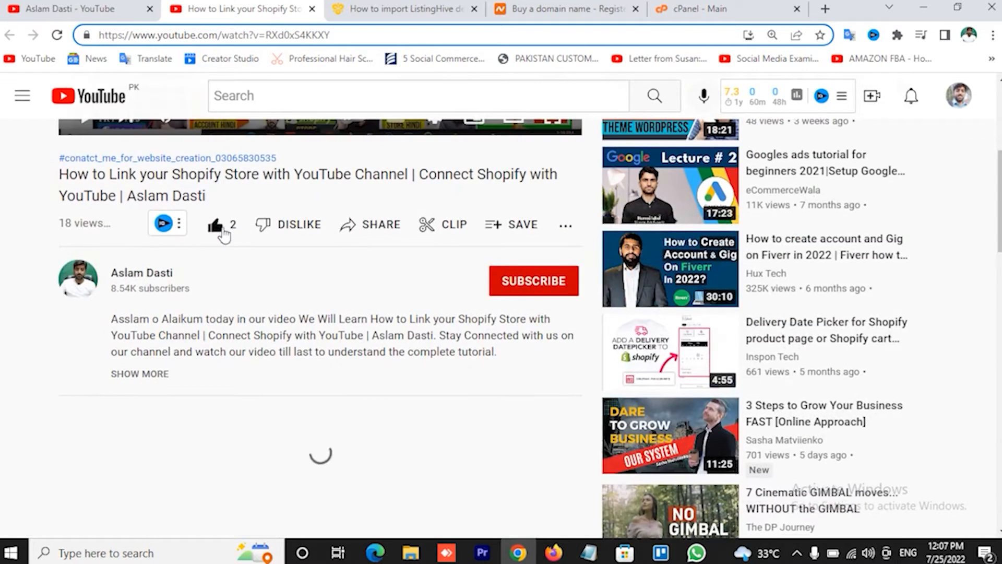
{"action": "left_click", "coordinate": [139, 375]}
{"action": "scroll", "coordinate": [246, 376], "scroll_direction": "down", "scroll_amount": 8}
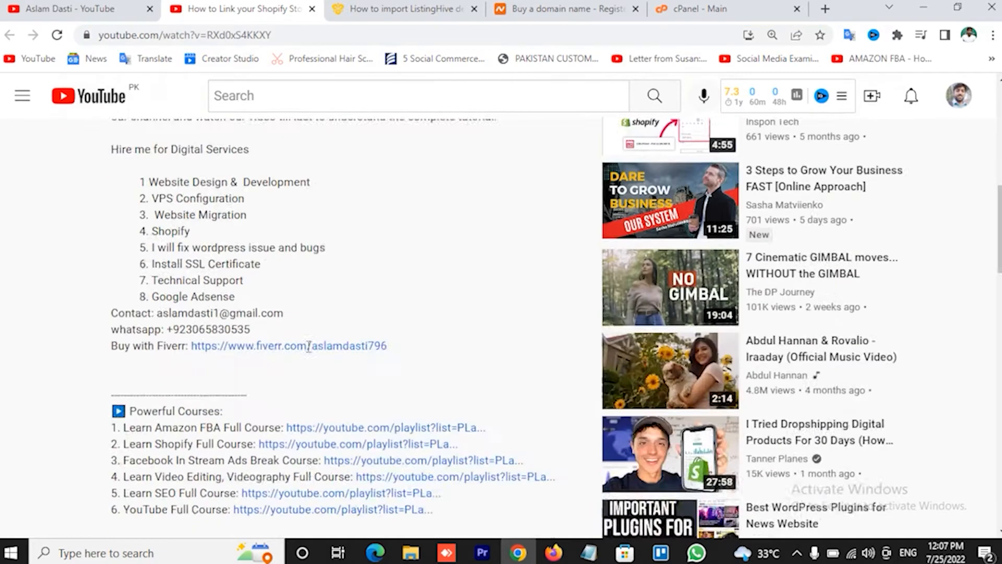
{"action": "scroll", "coordinate": [443, 258], "scroll_direction": "down", "scroll_amount": 3}
{"action": "scroll", "coordinate": [442, 258], "scroll_direction": "down", "scroll_amount": 1}
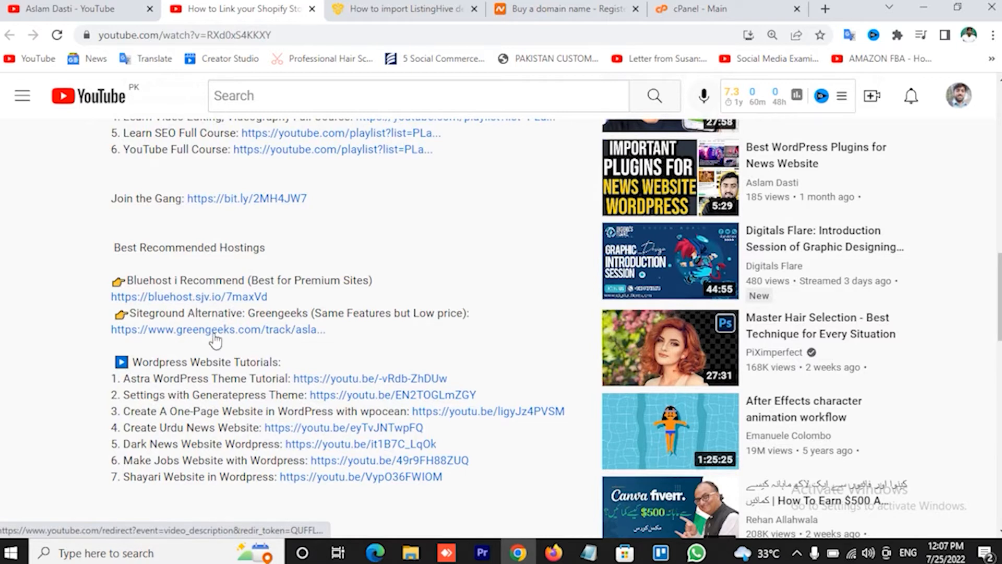
Open the recommended Bluehost link and go to its Domains search page.
{"action": "left_click", "coordinate": [207, 298]}
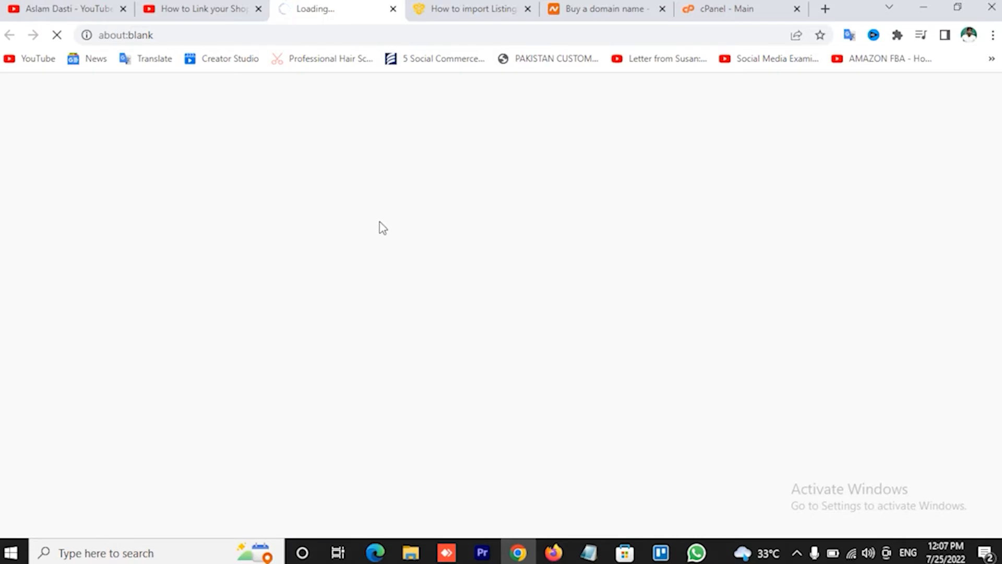
{"action": "left_click", "coordinate": [205, 9]}
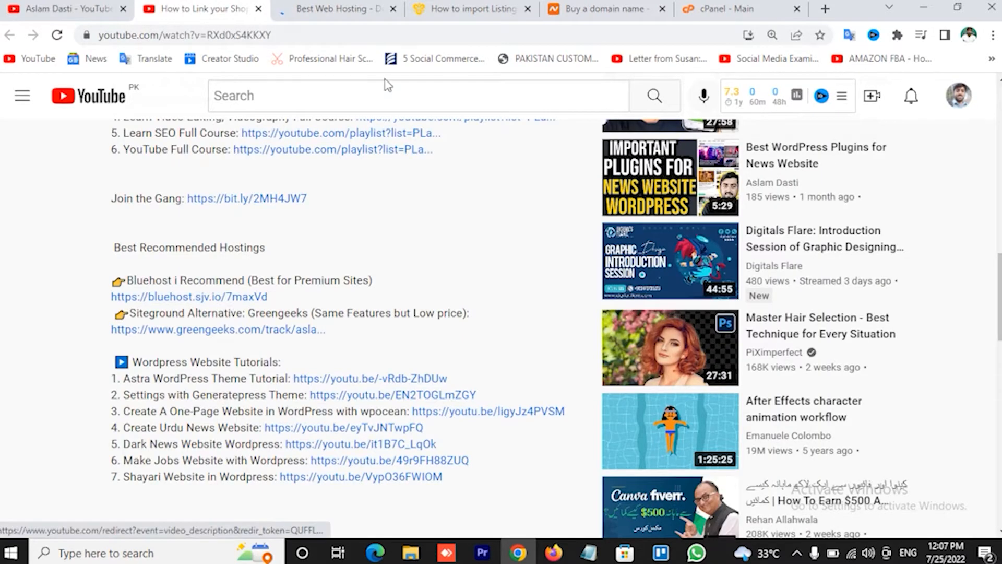
{"action": "left_click", "coordinate": [321, 7]}
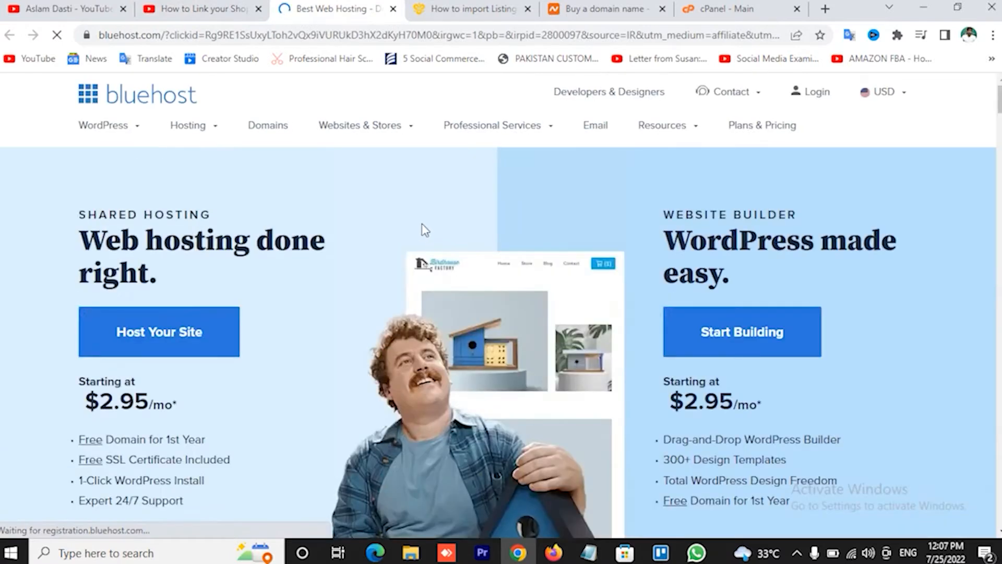
{"action": "mouse_move", "coordinate": [214, 134]}
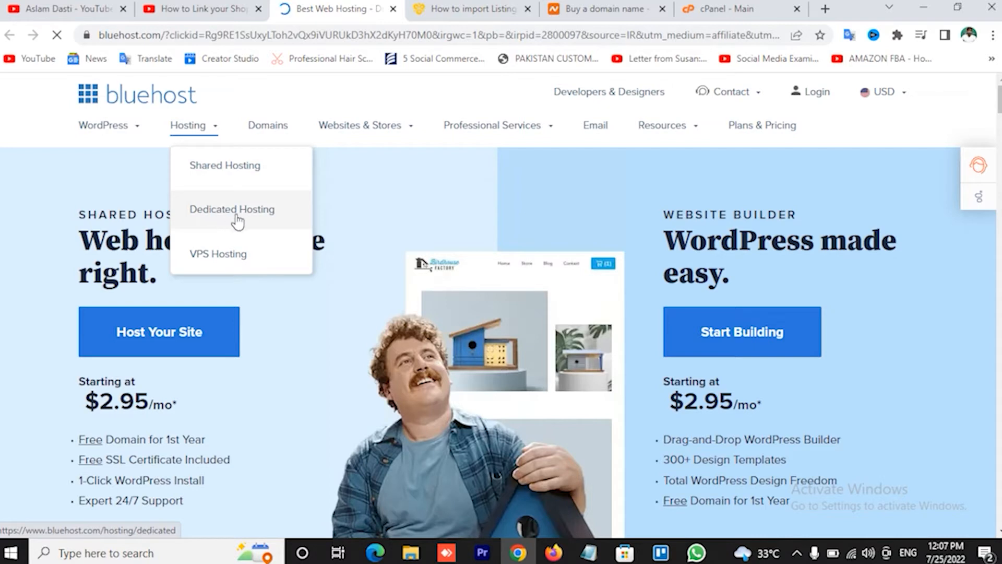
{"action": "left_click", "coordinate": [277, 134]}
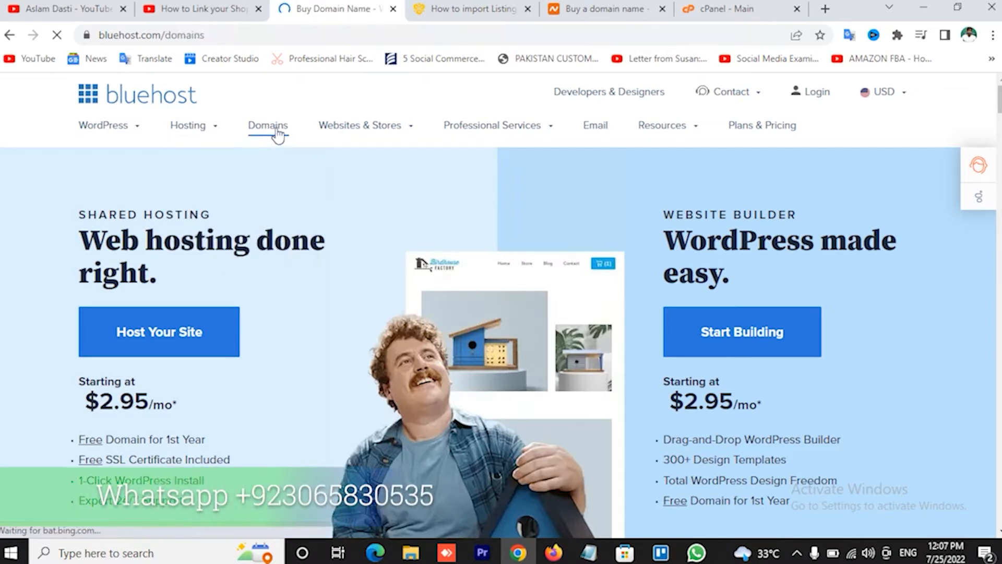
Check Bluehost's available domain extensions, then bring the Namecheap tab to the front.
{"action": "scroll", "coordinate": [244, 321], "scroll_direction": "down", "scroll_amount": 2}
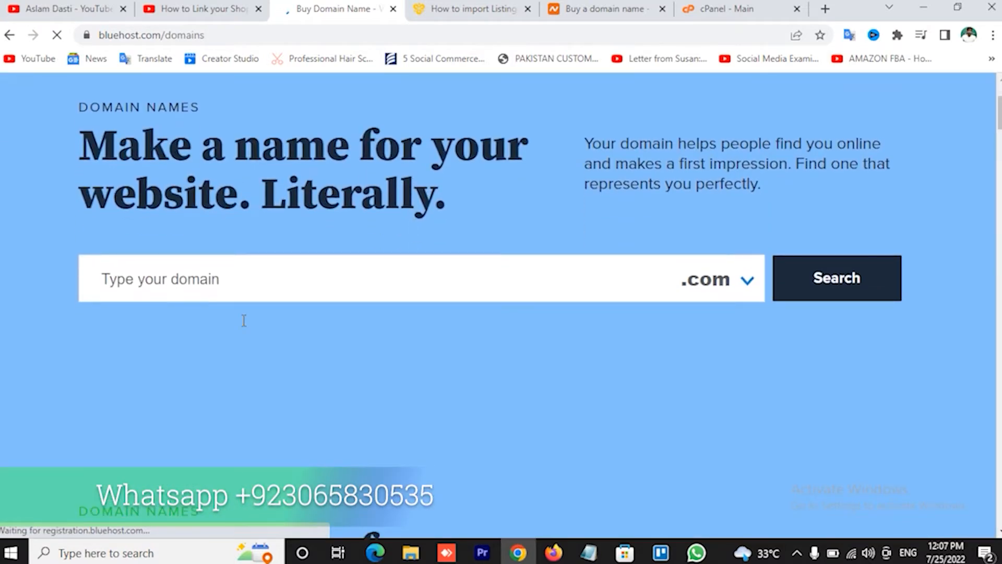
{"action": "left_click", "coordinate": [236, 278]}
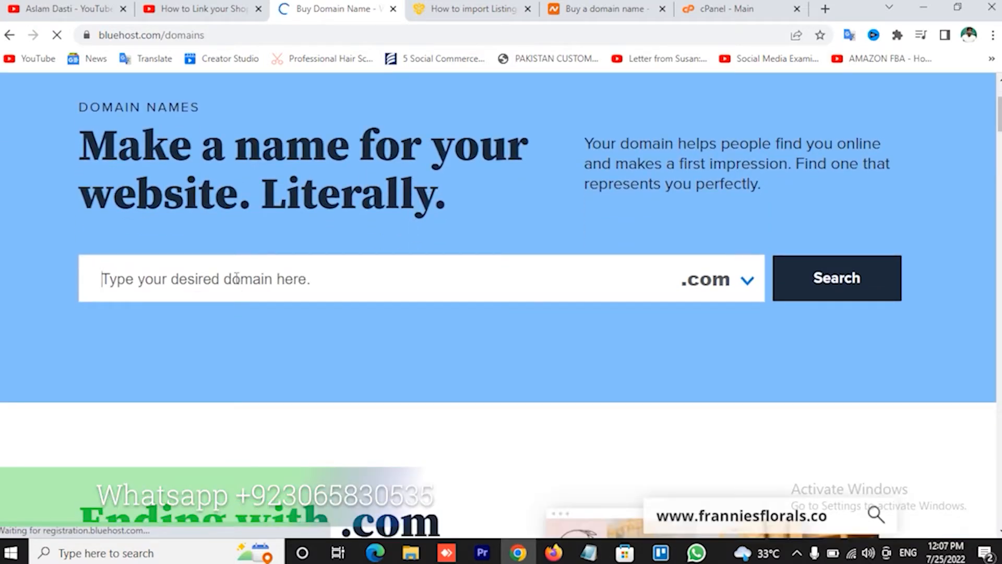
{"action": "left_click", "coordinate": [198, 8]}
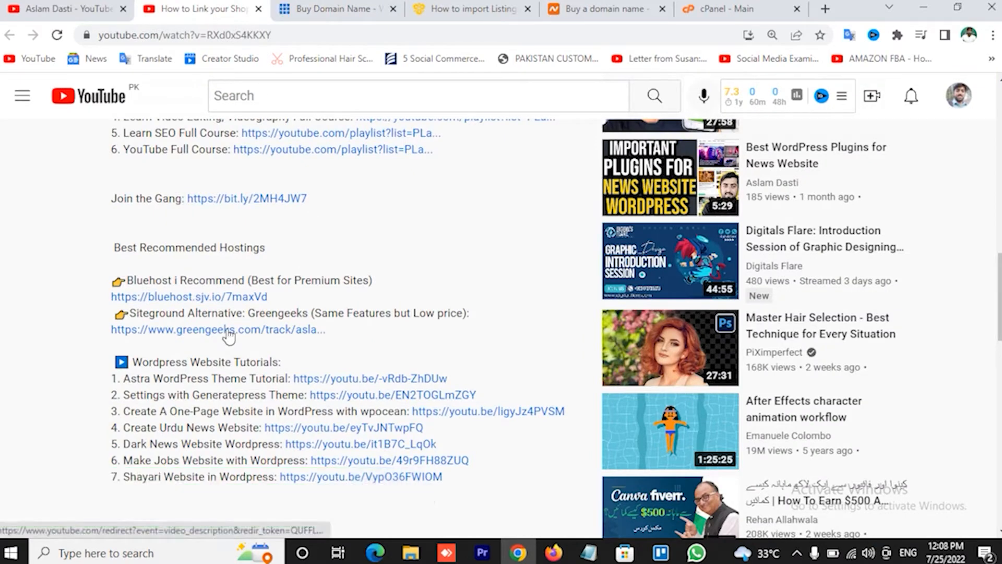
{"action": "left_click", "coordinate": [334, 8]}
{"action": "scroll", "coordinate": [527, 316], "scroll_direction": "down", "scroll_amount": 4}
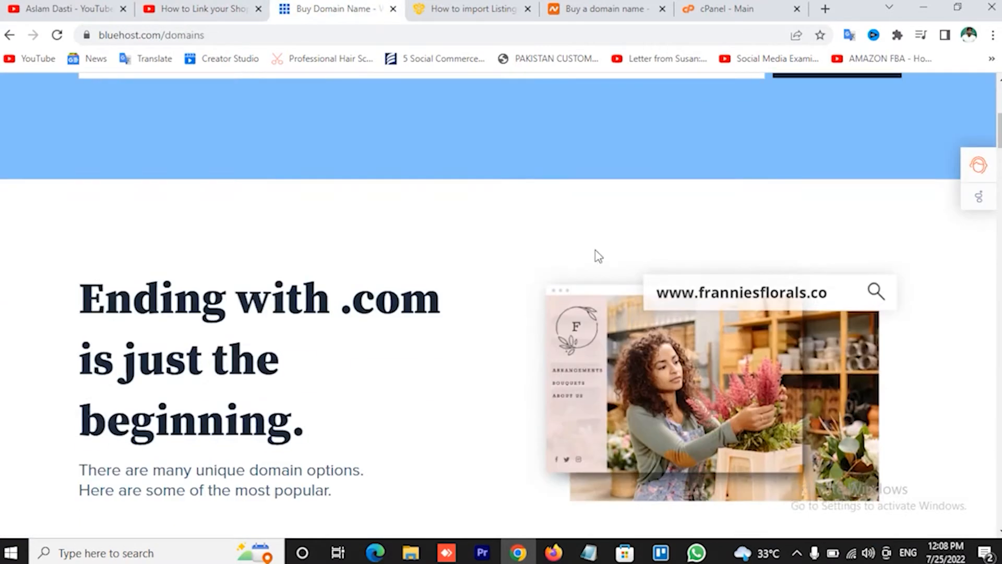
{"action": "scroll", "coordinate": [595, 252], "scroll_direction": "up", "scroll_amount": 4}
{"action": "left_click", "coordinate": [748, 283]}
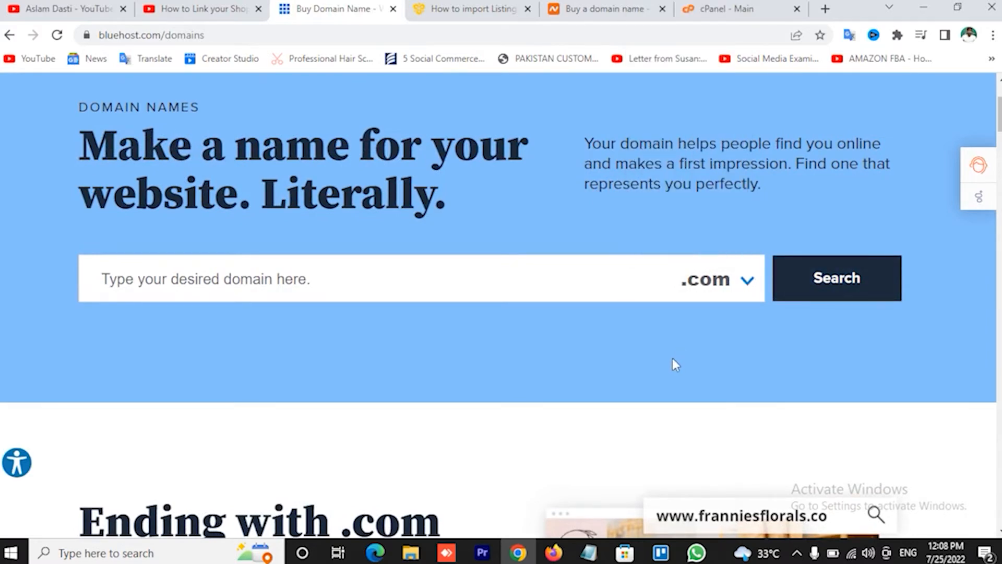
{"action": "left_click", "coordinate": [600, 9]}
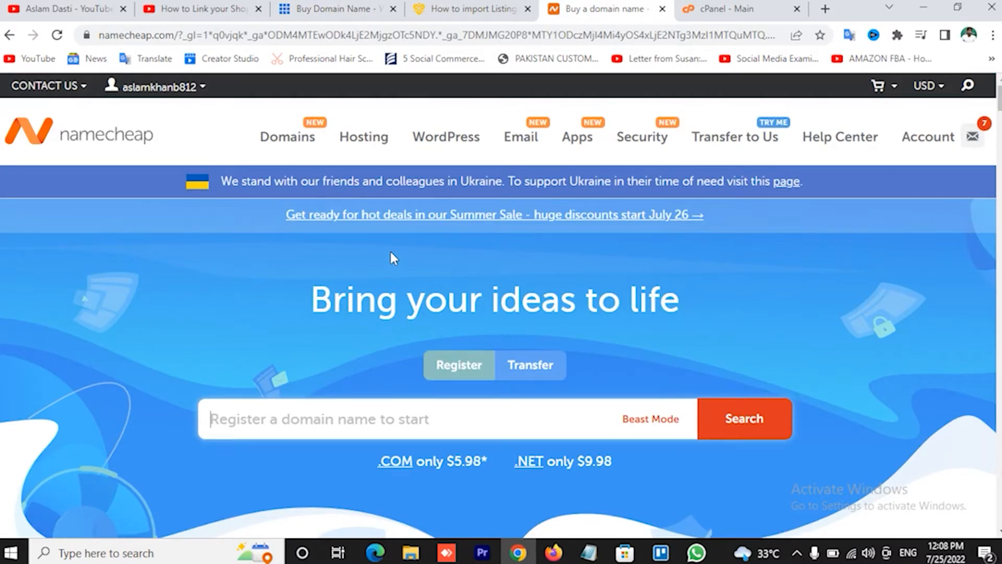
Return from Namecheap to the Bluehost domain search page and scroll up to its navigation.
{"action": "mouse_move", "coordinate": [365, 134]}
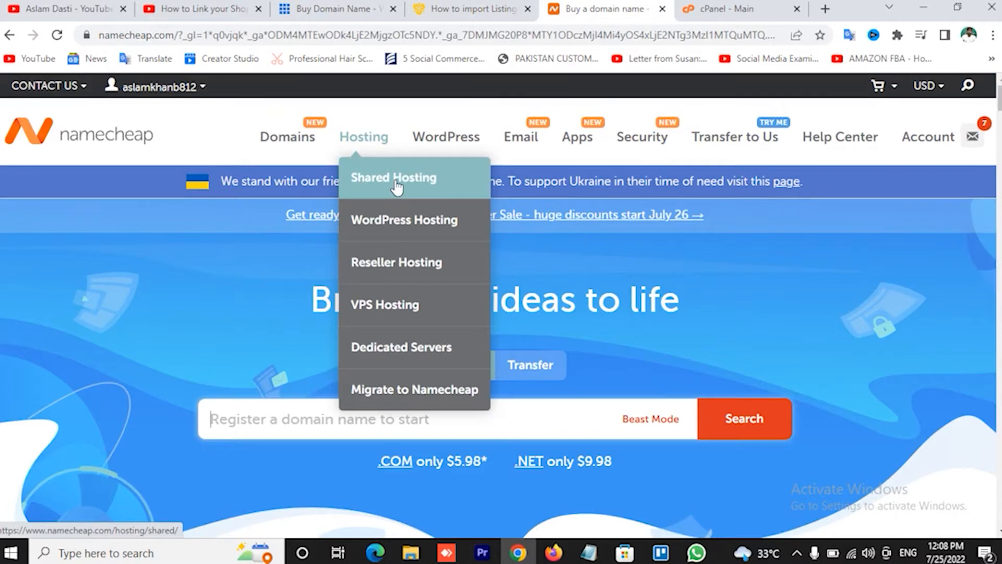
{"action": "left_click", "coordinate": [359, 7]}
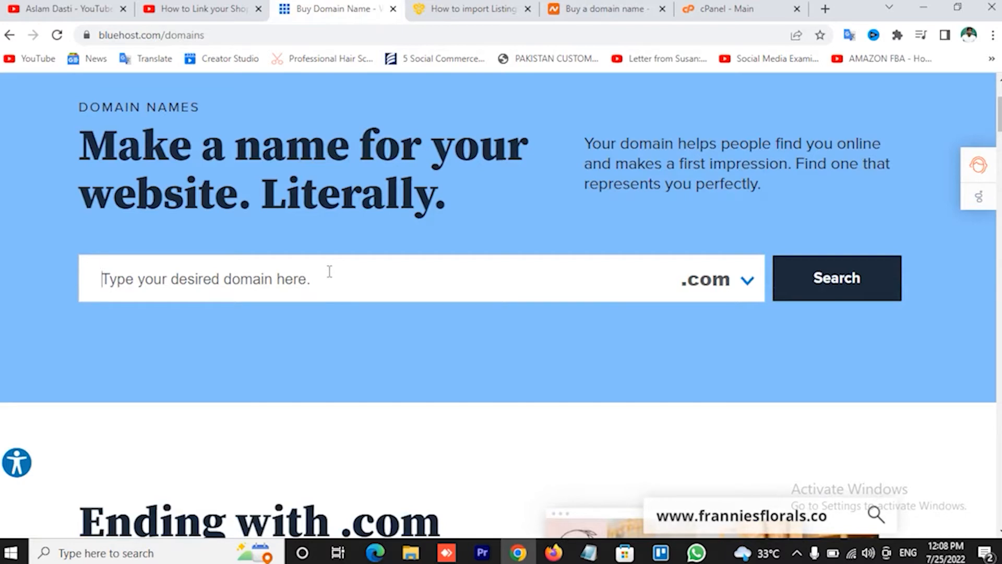
{"action": "scroll", "coordinate": [407, 222], "scroll_direction": "up", "scroll_amount": 3}
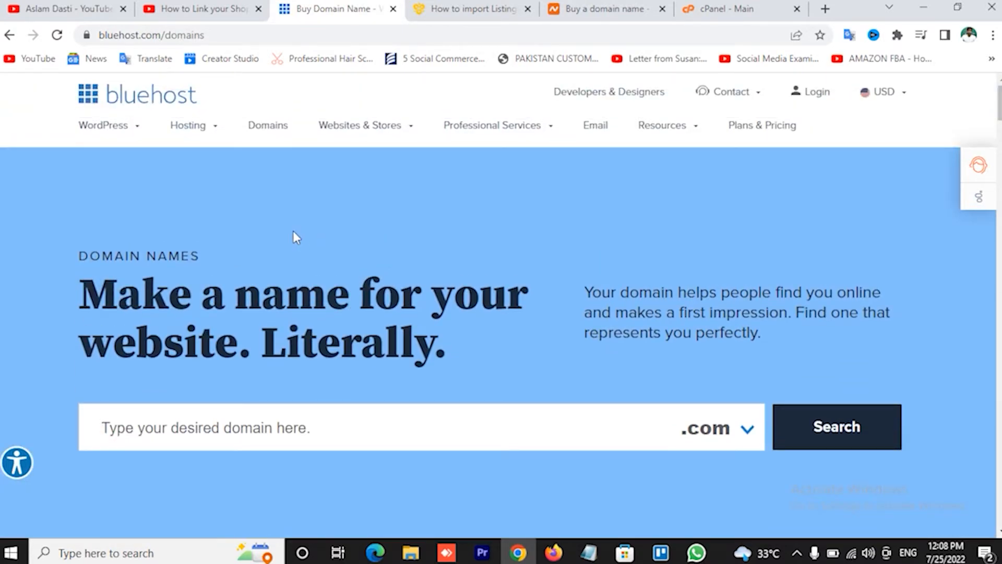
Select Bluehost's Basic shared hosting plan at $2.95/mo for 12 months.
{"action": "mouse_move", "coordinate": [215, 127]}
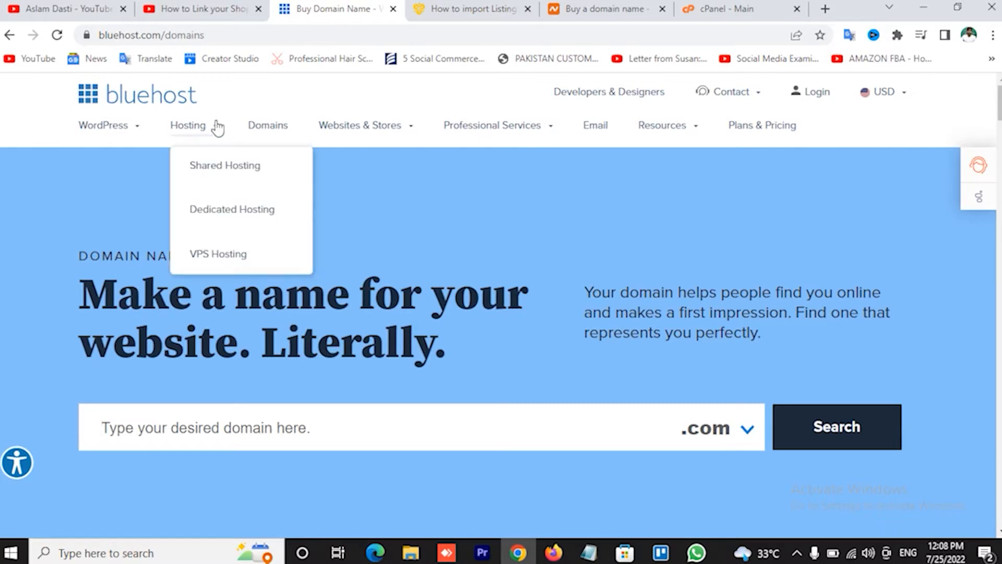
{"action": "left_click", "coordinate": [236, 175]}
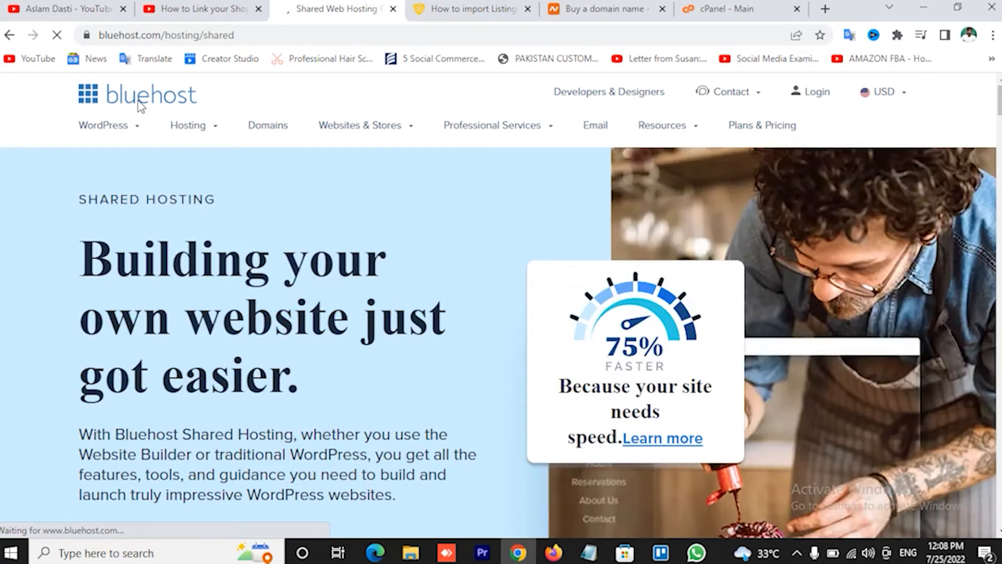
{"action": "left_click", "coordinate": [130, 108]}
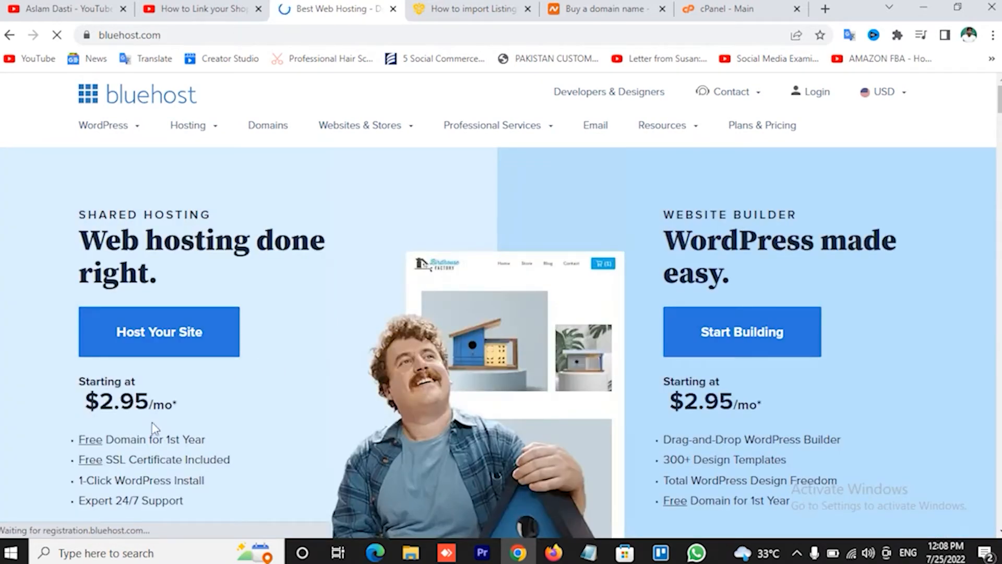
{"action": "scroll", "coordinate": [269, 400], "scroll_direction": "down", "scroll_amount": 1}
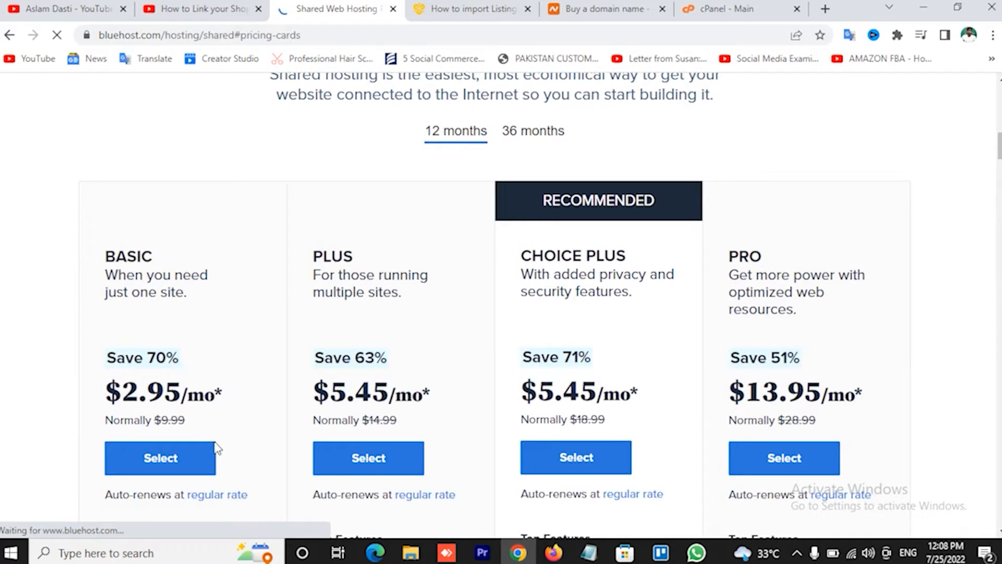
{"action": "left_click", "coordinate": [163, 463]}
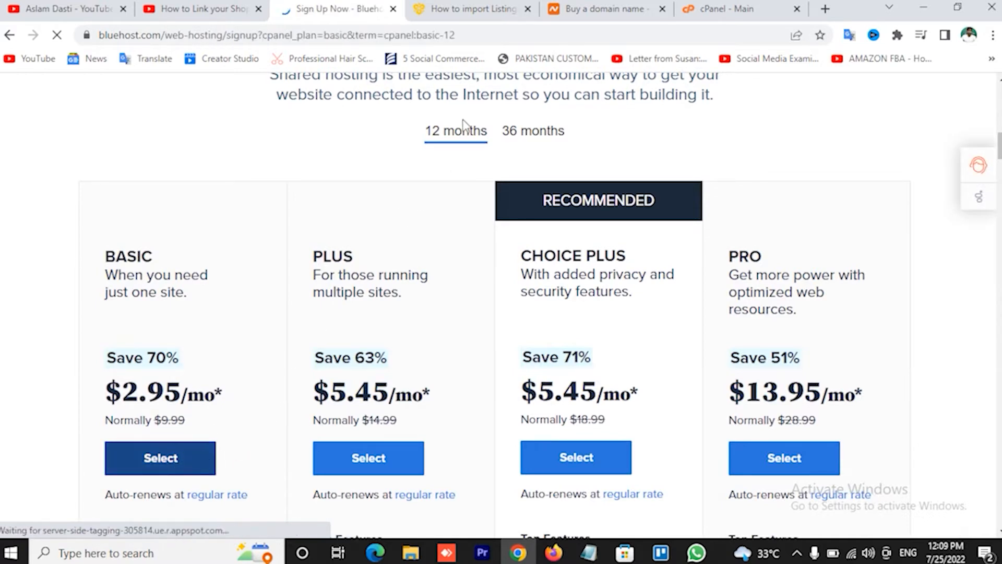
Enter the new .com domain name and continue to the account creation form.
{"action": "scroll", "coordinate": [446, 209], "scroll_direction": "down", "scroll_amount": 3}
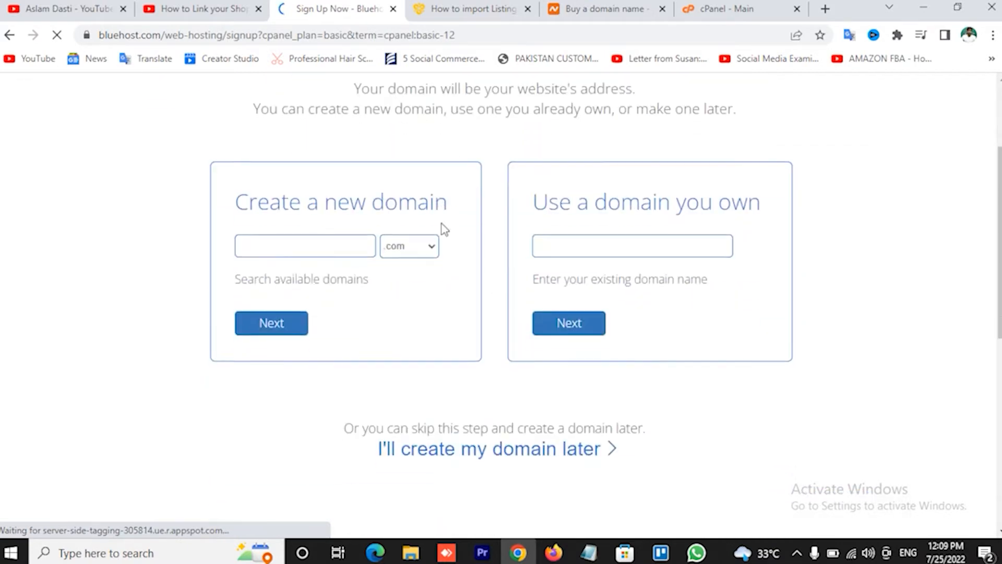
{"action": "left_click", "coordinate": [304, 250]}
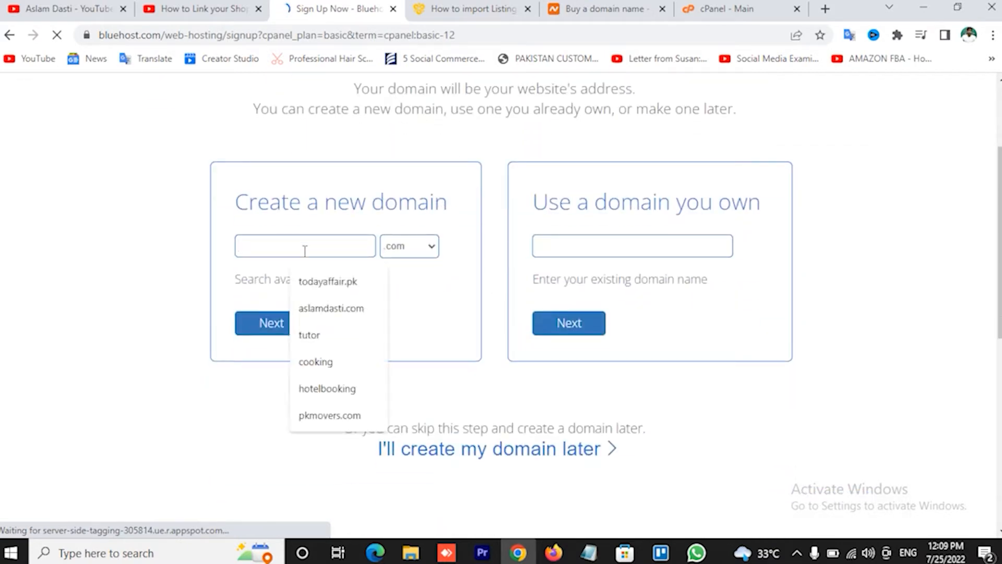
{"action": "type", "text": "as"}
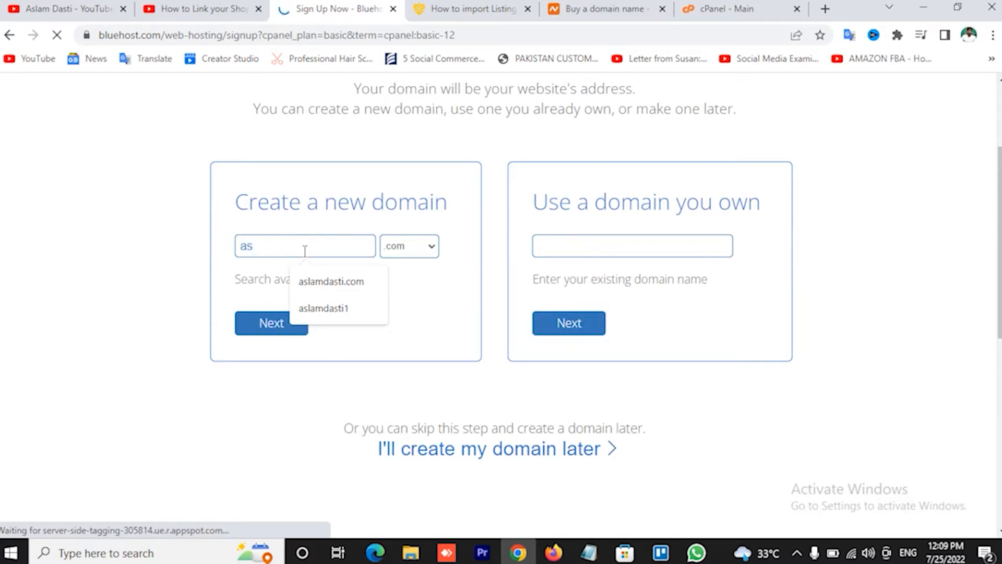
{"action": "type", "text": "lamdasti"}
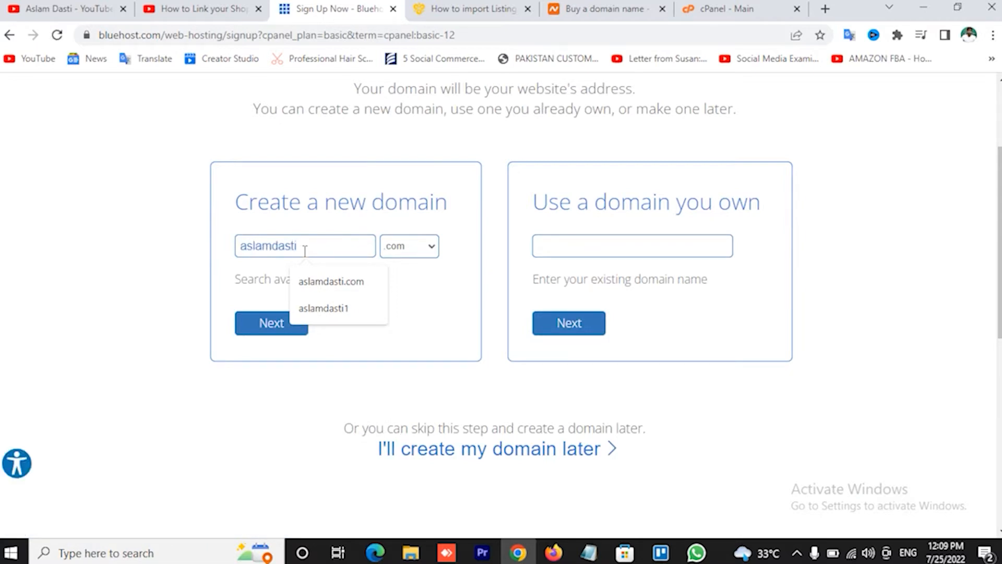
{"action": "type", "text": "1"}
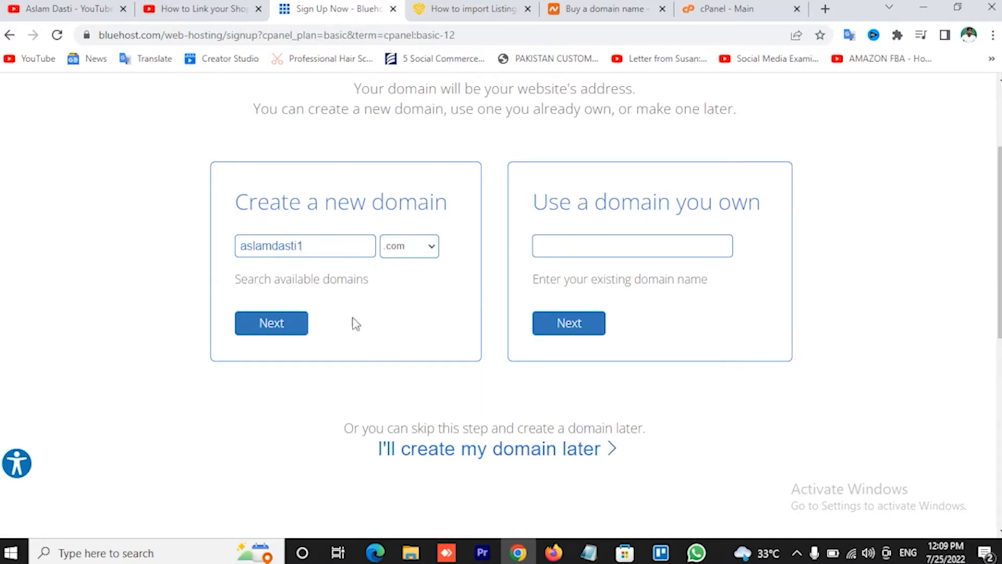
{"action": "left_click", "coordinate": [280, 330]}
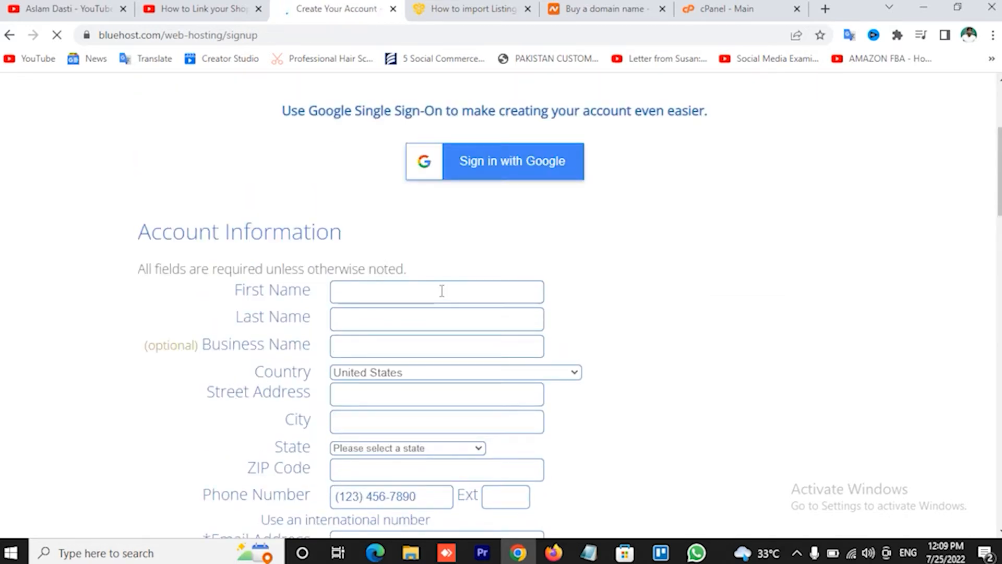
Untick Domain Privacy + Protection, Codeguard Basic and SiteLock Security, cutting the total to $35.40.
{"action": "scroll", "coordinate": [522, 243], "scroll_direction": "down", "scroll_amount": 5}
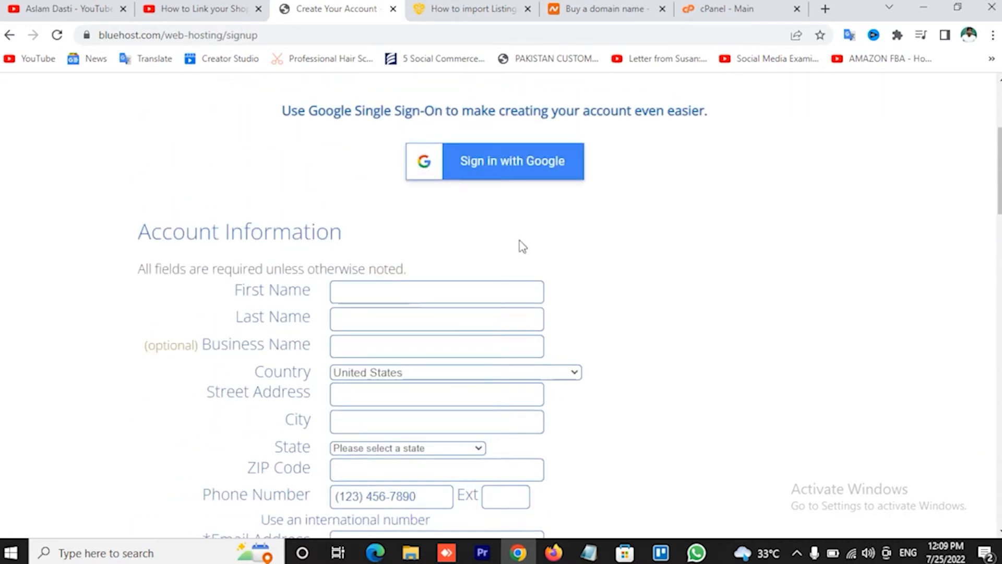
{"action": "scroll", "coordinate": [521, 245], "scroll_direction": "down", "scroll_amount": 7}
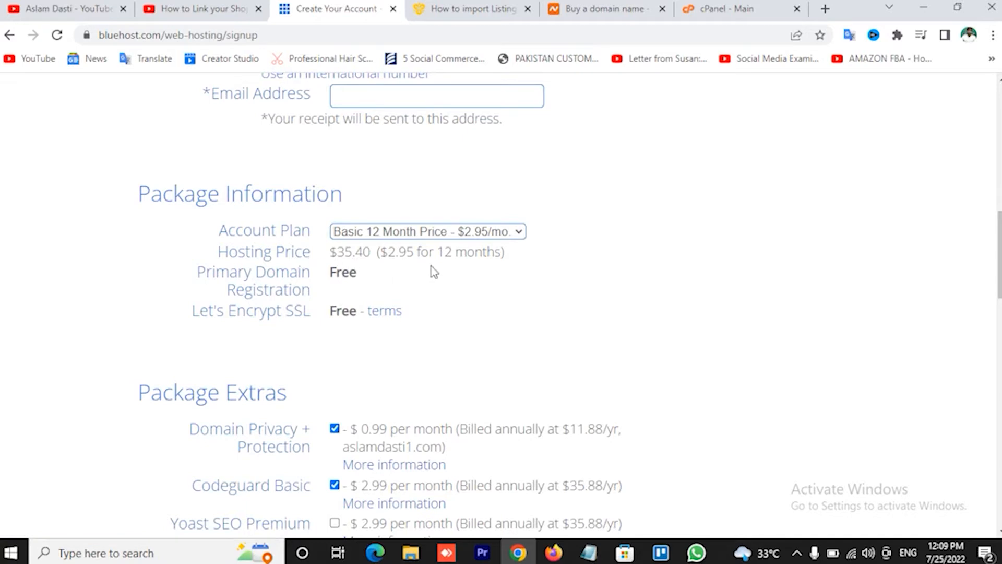
{"action": "scroll", "coordinate": [426, 313], "scroll_direction": "down", "scroll_amount": 3}
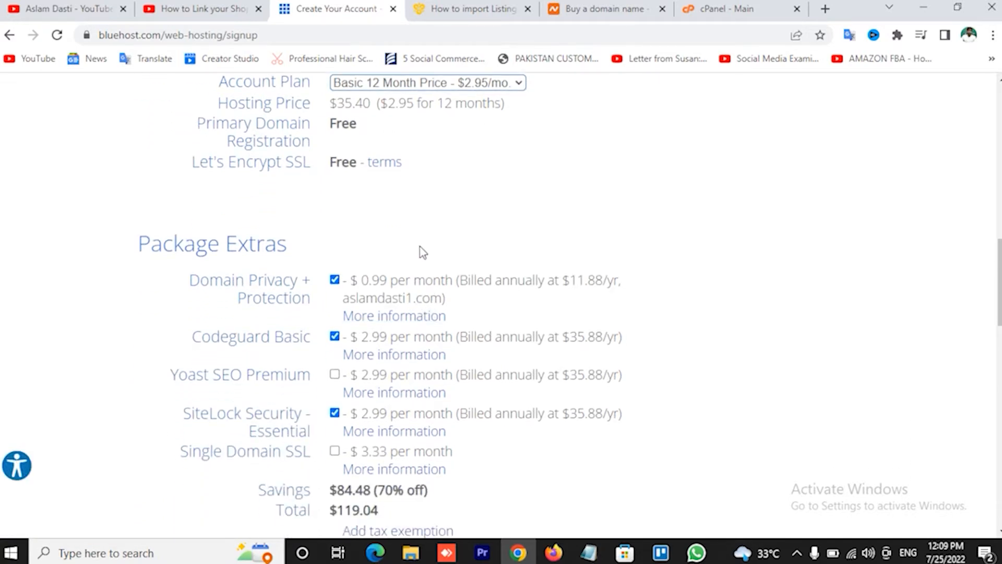
{"action": "scroll", "coordinate": [423, 252], "scroll_direction": "down", "scroll_amount": 2}
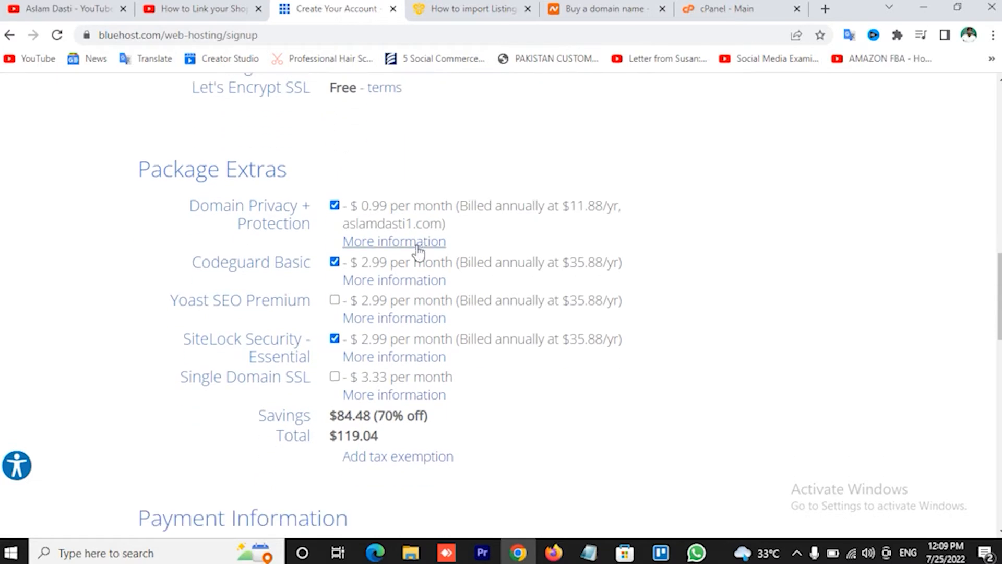
{"action": "left_click", "coordinate": [335, 205]}
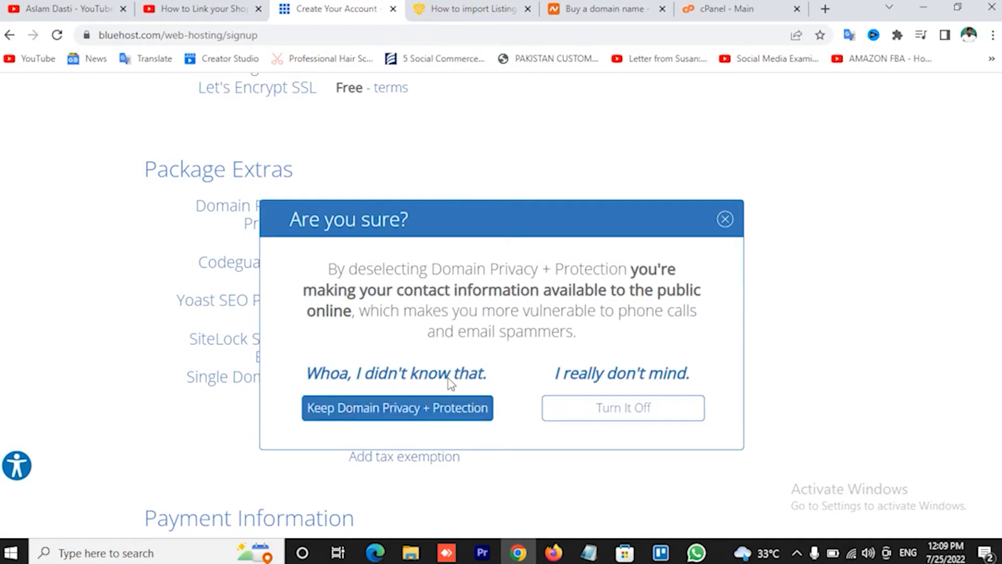
{"action": "left_click", "coordinate": [730, 229]}
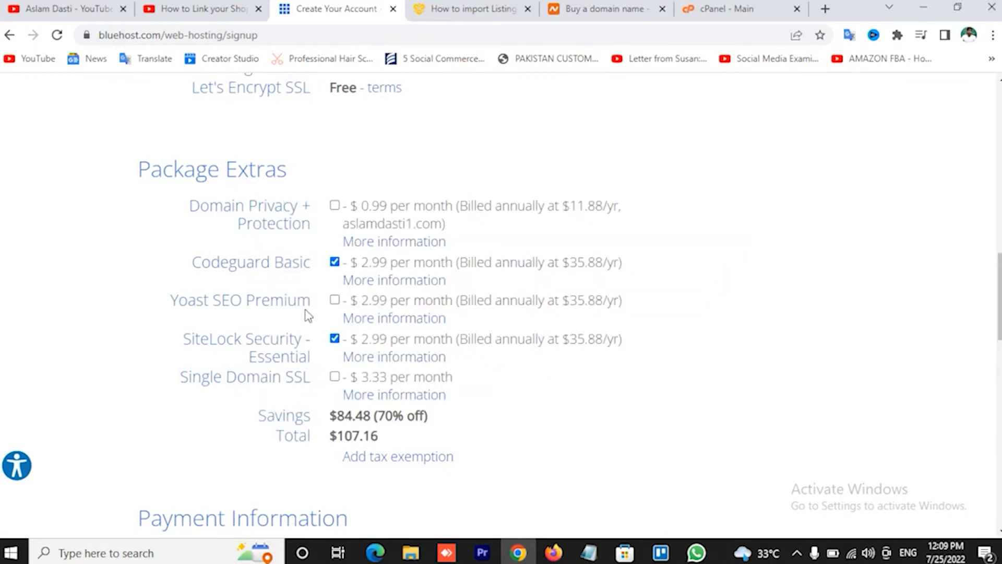
{"action": "left_click", "coordinate": [334, 262]}
{"action": "left_click", "coordinate": [335, 338]}
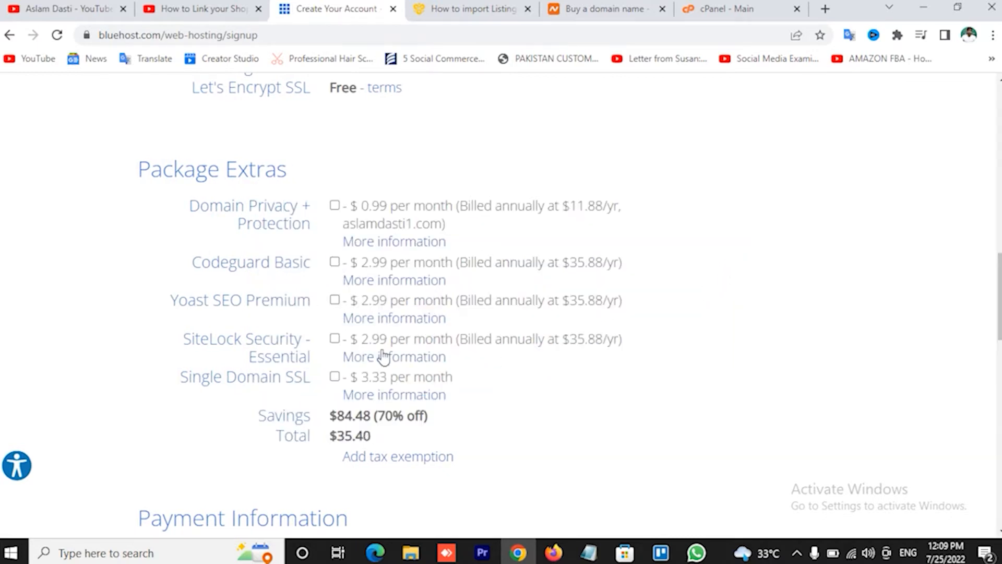
{"action": "scroll", "coordinate": [617, 394], "scroll_direction": "down", "scroll_amount": 3}
{"action": "scroll", "coordinate": [505, 319], "scroll_direction": "down", "scroll_amount": 3}
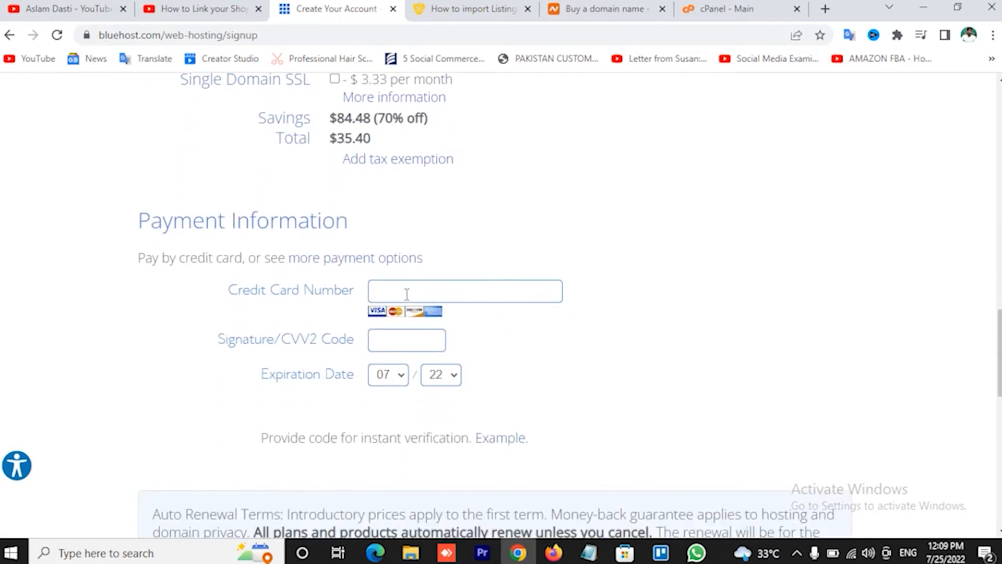
Visit the card number and CVV2 fields, then accept the auto-renewal terms and policies.
{"action": "left_click", "coordinate": [407, 294]}
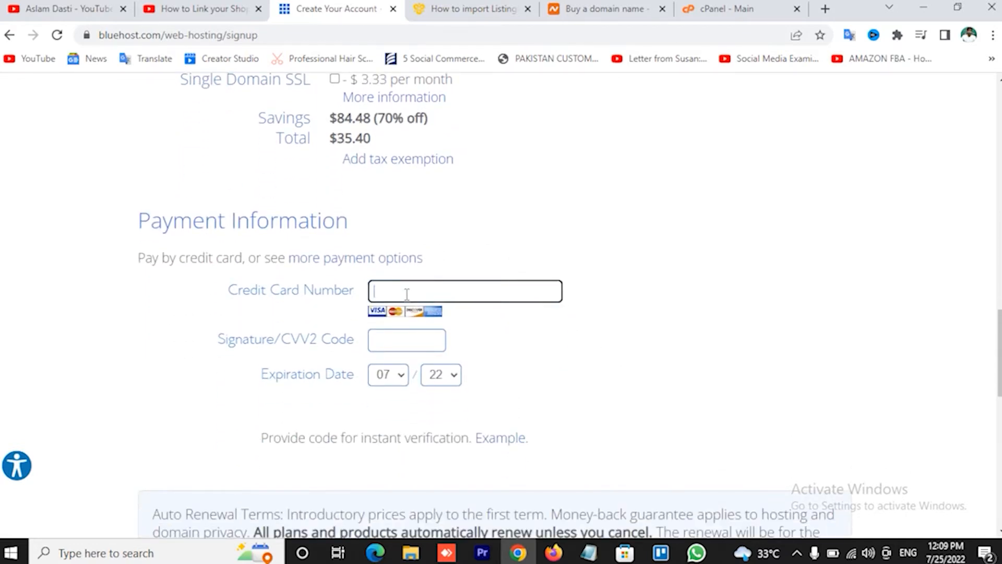
{"action": "left_click", "coordinate": [389, 342]}
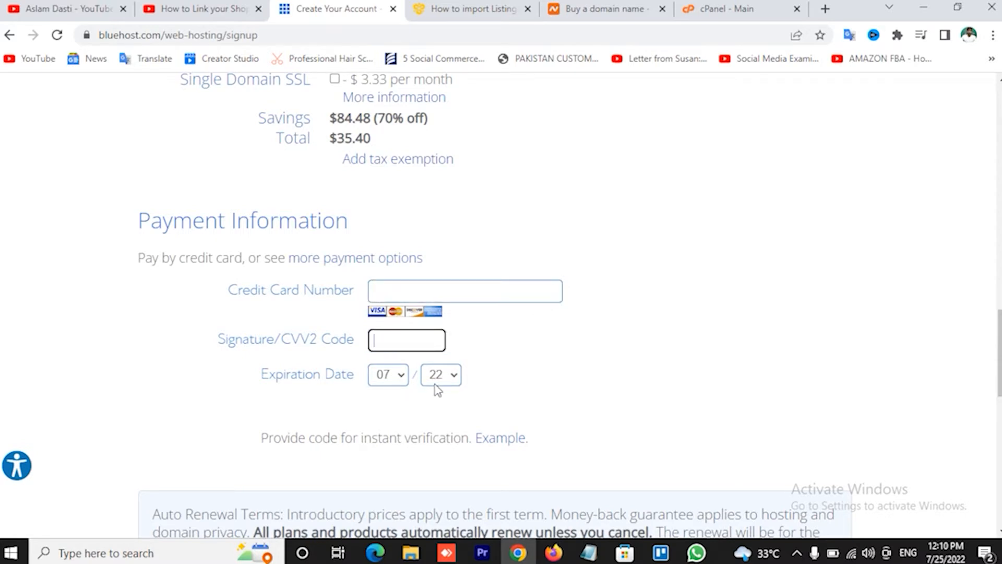
{"action": "scroll", "coordinate": [508, 365], "scroll_direction": "down", "scroll_amount": 1}
{"action": "scroll", "coordinate": [508, 365], "scroll_direction": "down", "scroll_amount": 5}
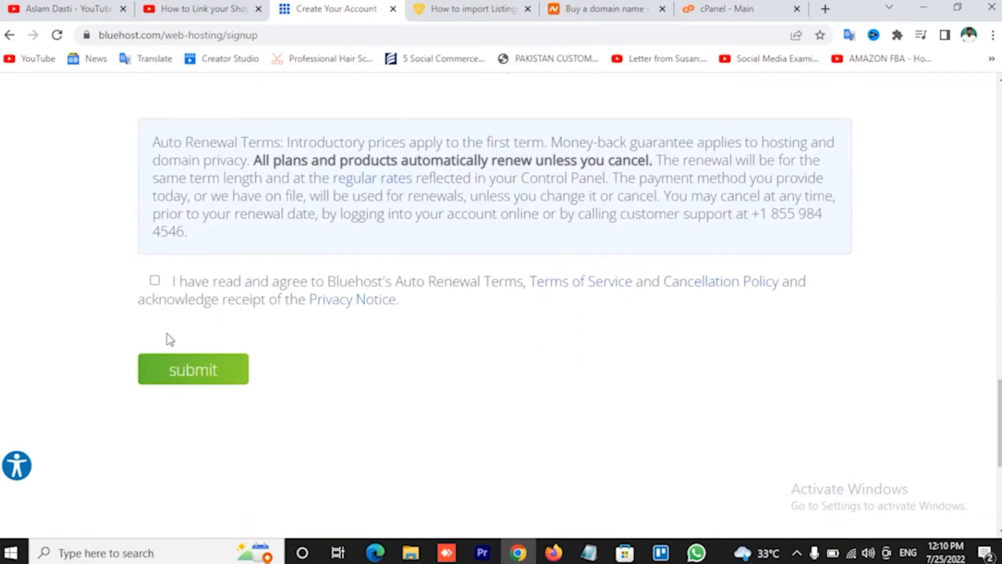
{"action": "left_click", "coordinate": [154, 280]}
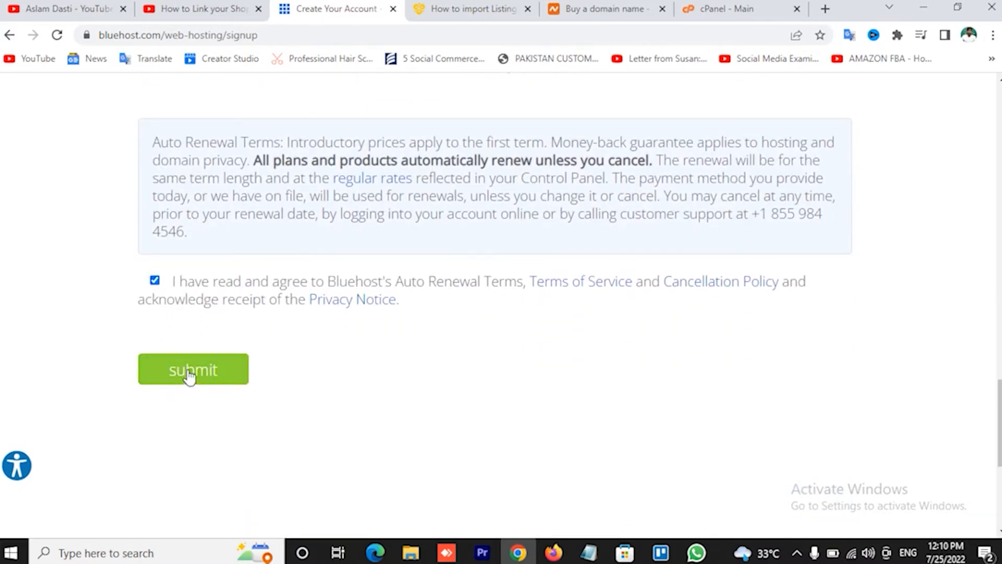
Go back up to the Email Address field and dismiss its autofill suggestions.
{"action": "scroll", "coordinate": [190, 369], "scroll_direction": "up", "scroll_amount": 14}
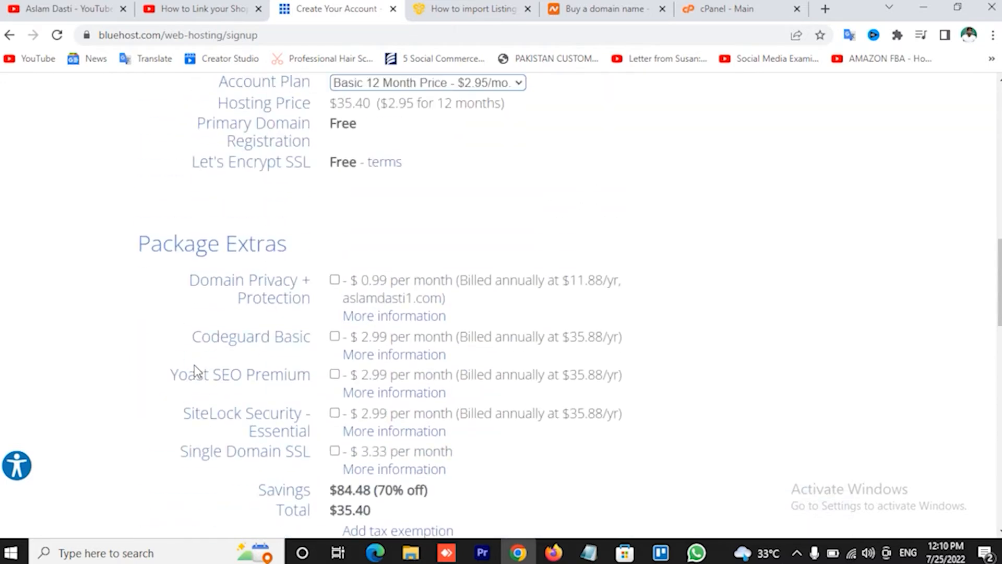
{"action": "scroll", "coordinate": [197, 368], "scroll_direction": "up", "scroll_amount": 7}
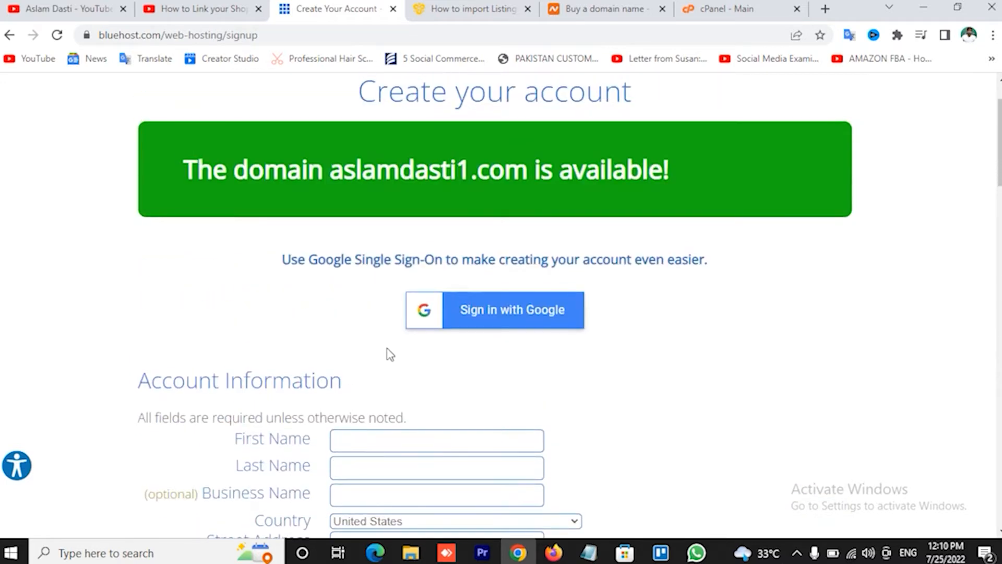
{"action": "scroll", "coordinate": [387, 351], "scroll_direction": "down", "scroll_amount": 2}
{"action": "scroll", "coordinate": [257, 380], "scroll_direction": "down", "scroll_amount": 2}
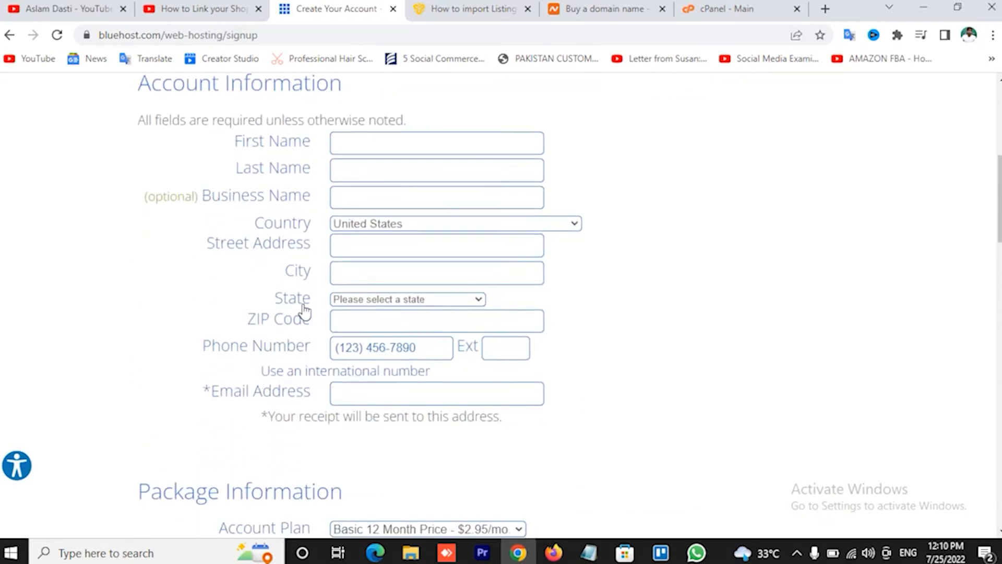
{"action": "left_click", "coordinate": [352, 394]}
{"action": "left_click", "coordinate": [179, 390]}
{"action": "scroll", "coordinate": [597, 291], "scroll_direction": "down", "scroll_amount": 3}
{"action": "scroll", "coordinate": [597, 291], "scroll_direction": "up", "scroll_amount": 3}
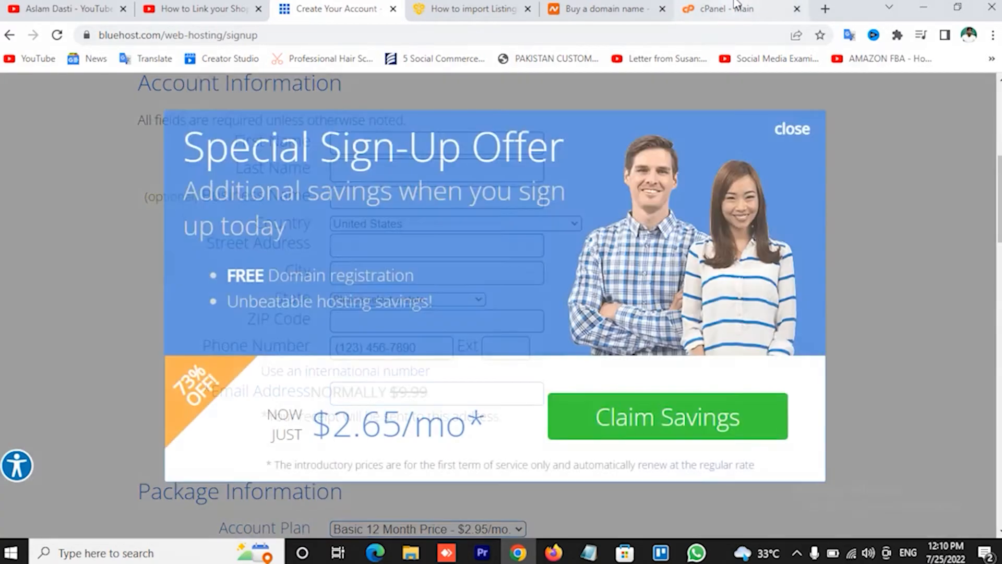
Switch to the cPanel dashboard and launch the Softaculous Apps Installer.
{"action": "left_click", "coordinate": [736, 9]}
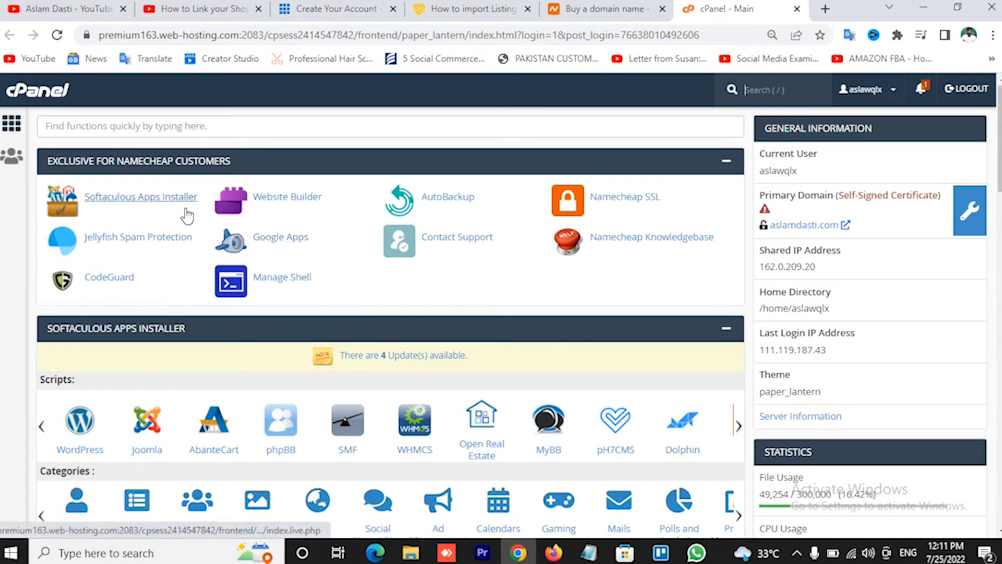
{"action": "left_click", "coordinate": [168, 208]}
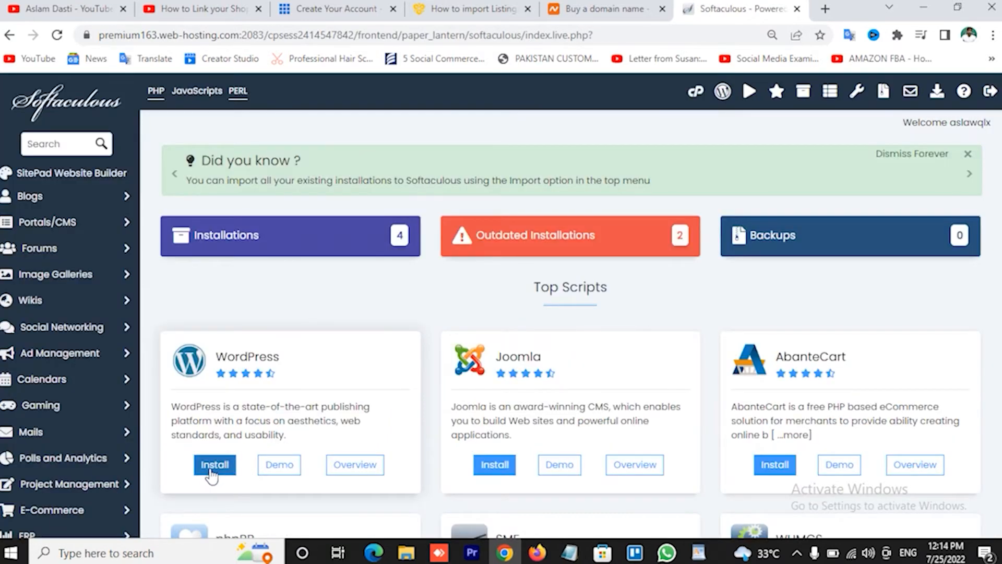
Install WordPress over https as 'Classified Website', described 'create your listing now', with a custom admin.
{"action": "left_click", "coordinate": [213, 467]}
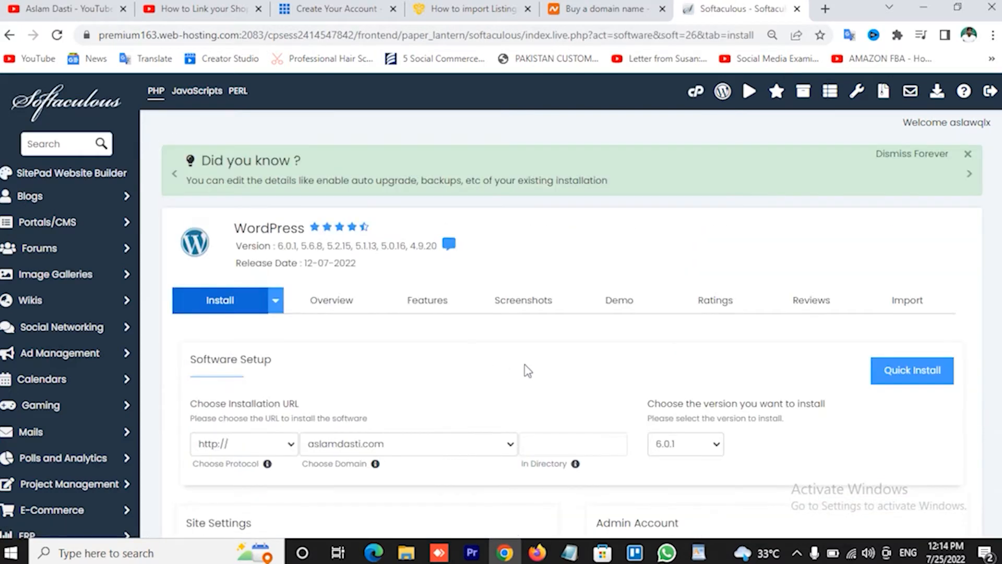
{"action": "scroll", "coordinate": [529, 376], "scroll_direction": "down", "scroll_amount": 1}
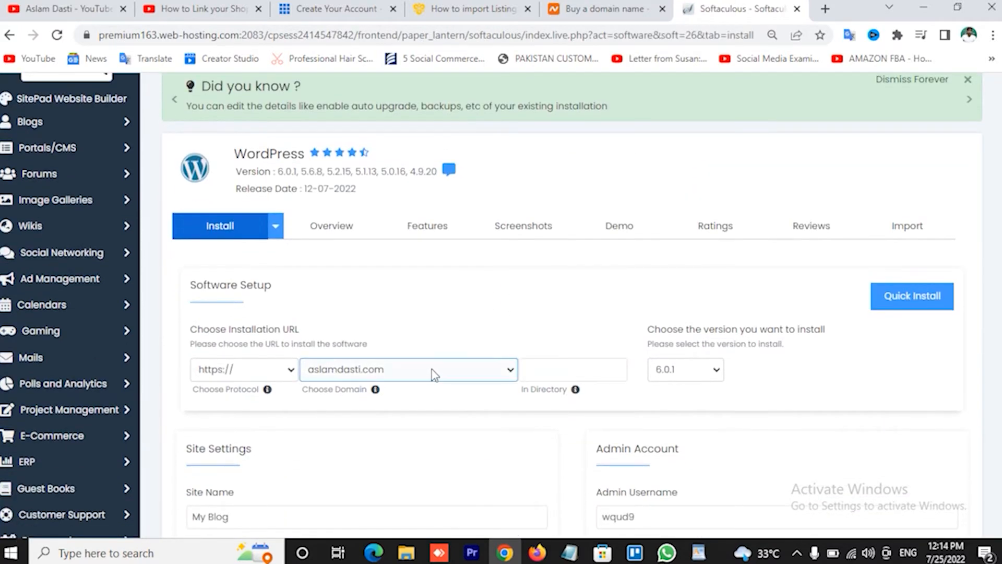
{"action": "scroll", "coordinate": [431, 392], "scroll_direction": "down", "scroll_amount": 2}
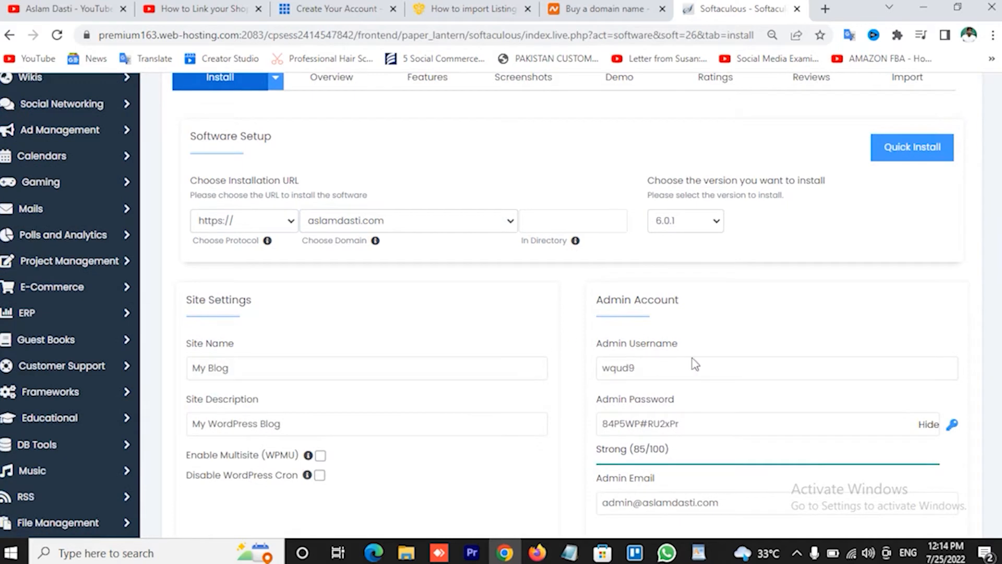
{"action": "left_click", "coordinate": [672, 371]}
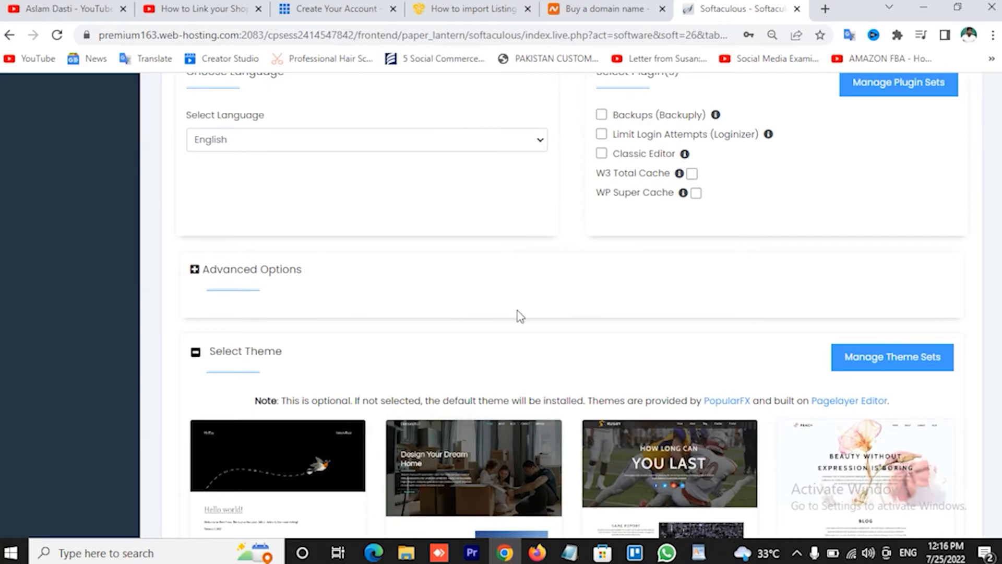
{"action": "scroll", "coordinate": [517, 315], "scroll_direction": "down", "scroll_amount": 5}
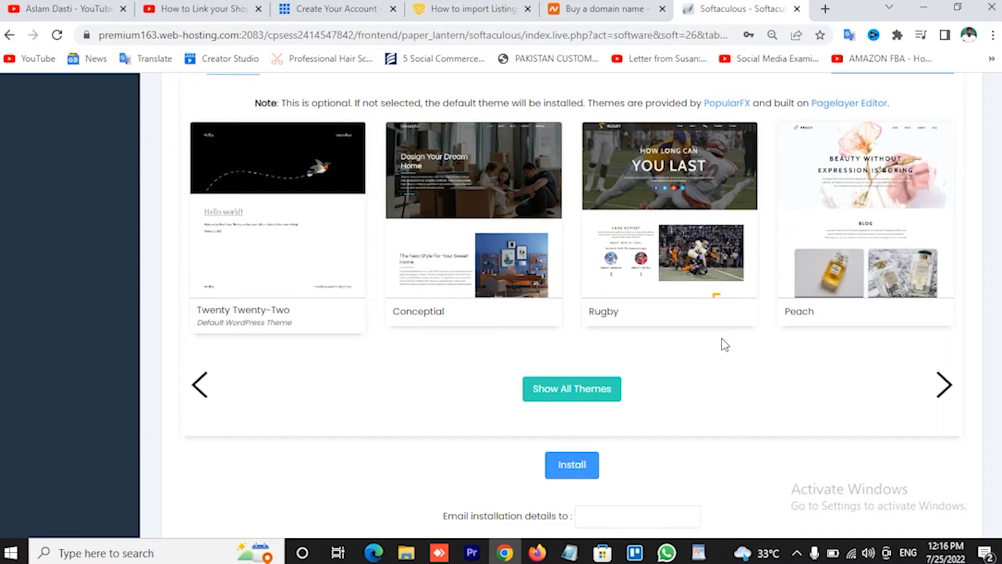
{"action": "scroll", "coordinate": [724, 344], "scroll_direction": "up", "scroll_amount": 20}
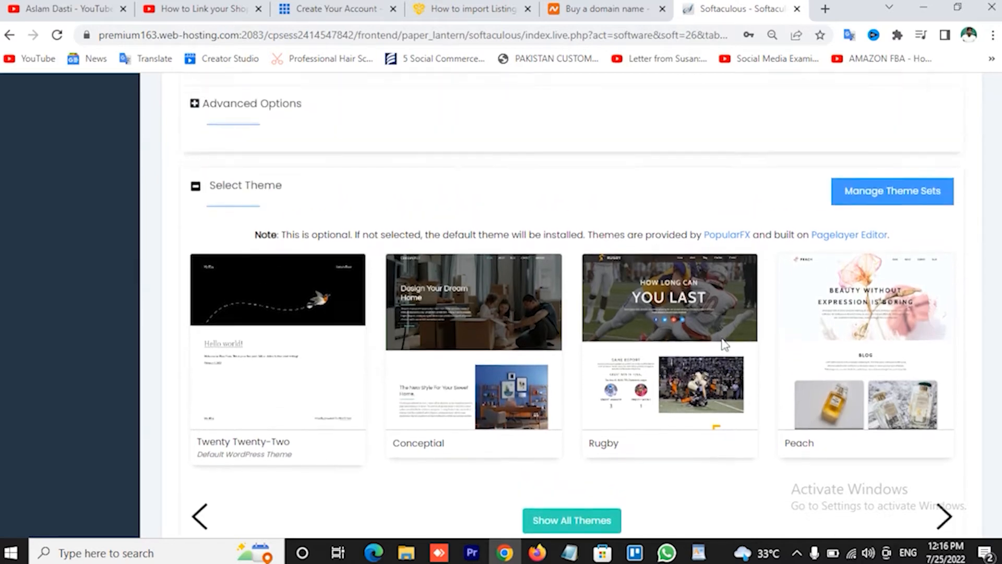
{"action": "scroll", "coordinate": [725, 344], "scroll_direction": "down", "scroll_amount": 20}
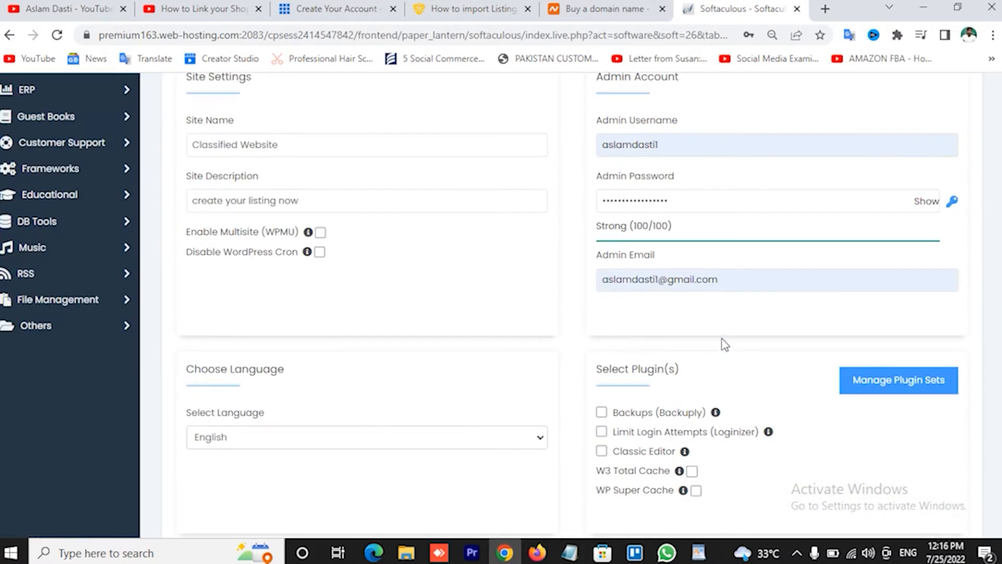
{"action": "left_click", "coordinate": [574, 465]}
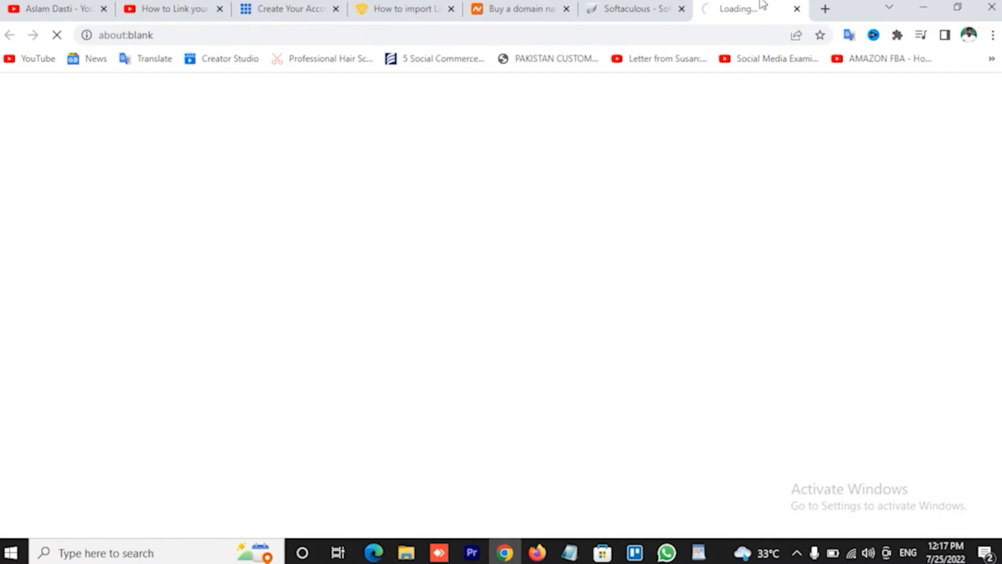
{"action": "left_click", "coordinate": [648, 7]}
{"action": "left_click", "coordinate": [367, 268]}
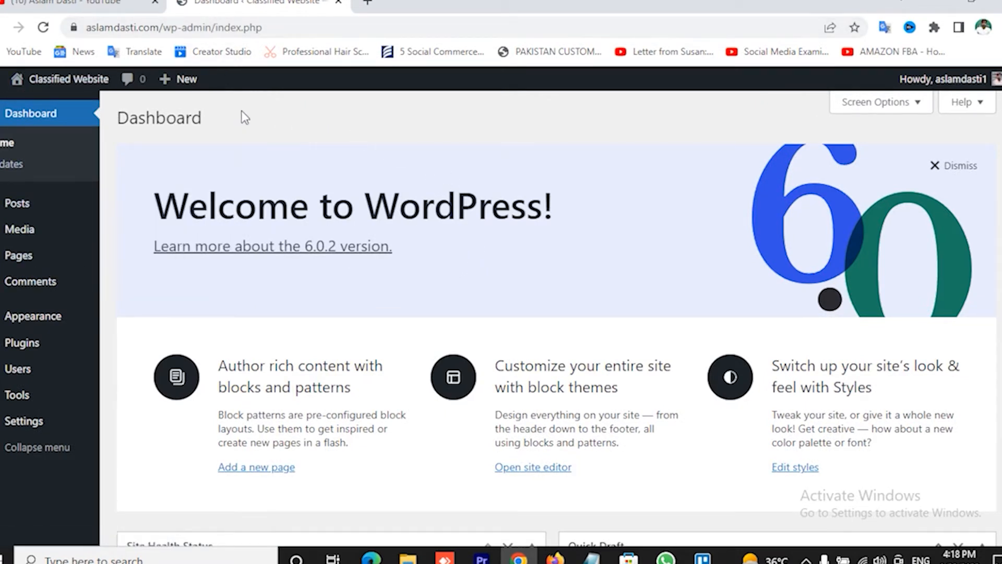
{"action": "mouse_move", "coordinate": [100, 207]}
{"action": "mouse_move", "coordinate": [63, 82]}
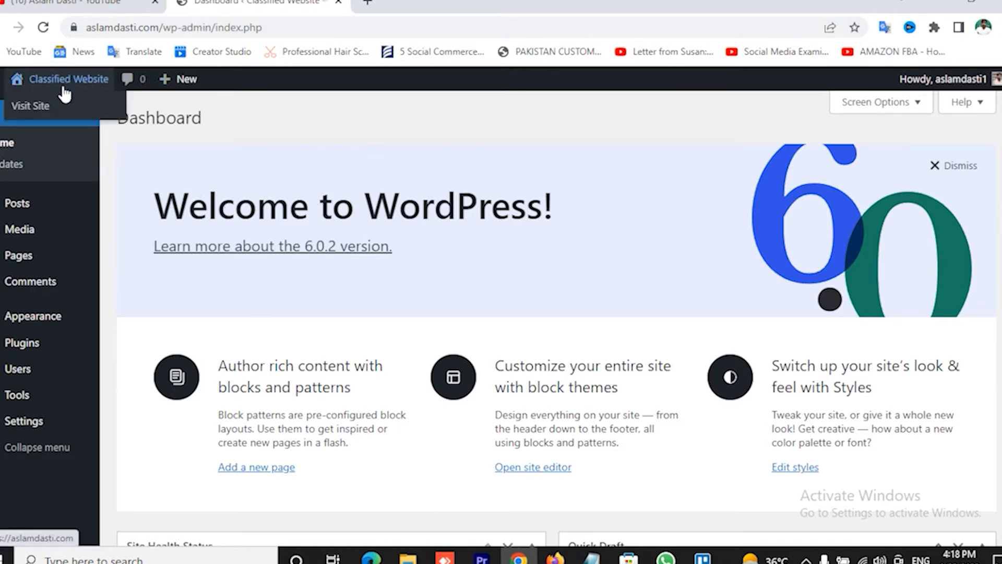
Open the Classified Website front page in a new tab, look it over, then return to the dashboard.
{"action": "right_click", "coordinate": [38, 110]}
{"action": "left_click", "coordinate": [78, 119]}
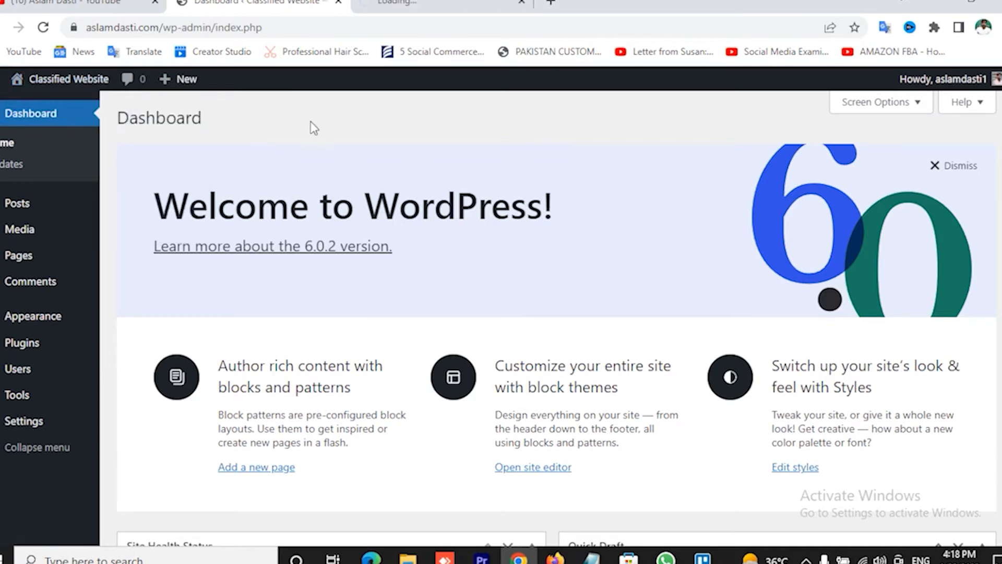
{"action": "left_click", "coordinate": [433, 4]}
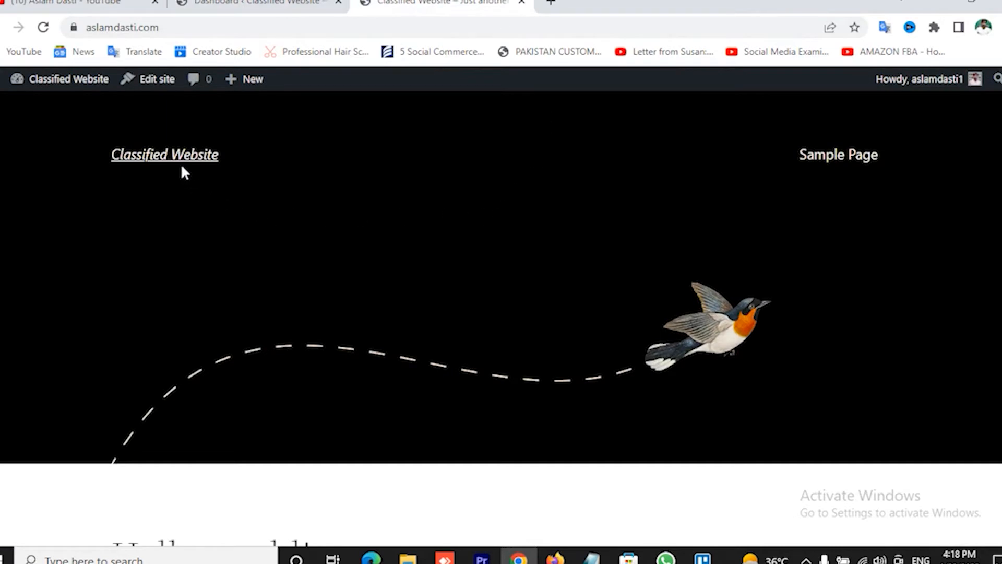
{"action": "scroll", "coordinate": [630, 196], "scroll_direction": "down", "scroll_amount": 8}
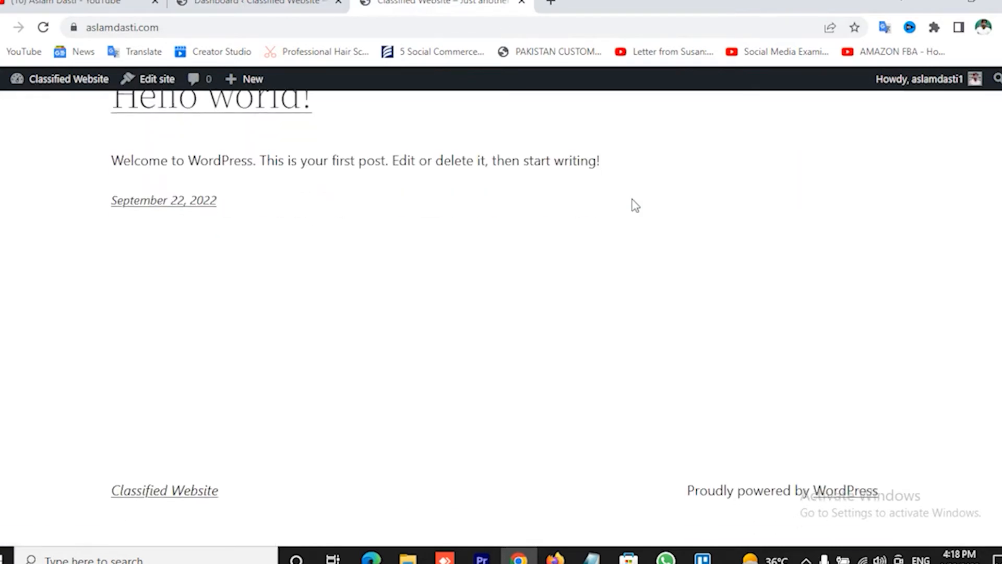
{"action": "scroll", "coordinate": [632, 200], "scroll_direction": "up", "scroll_amount": 8}
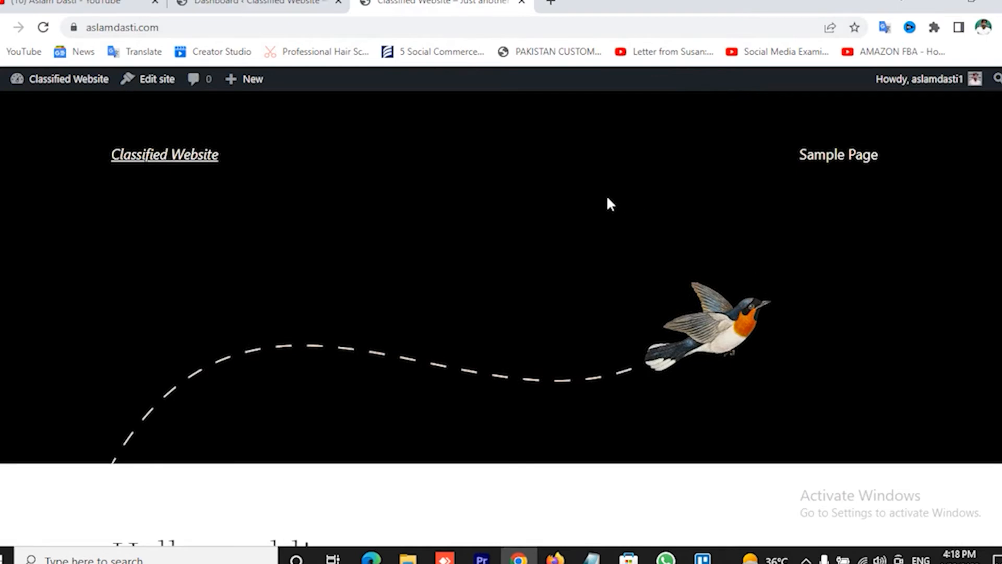
{"action": "left_click", "coordinate": [250, 4]}
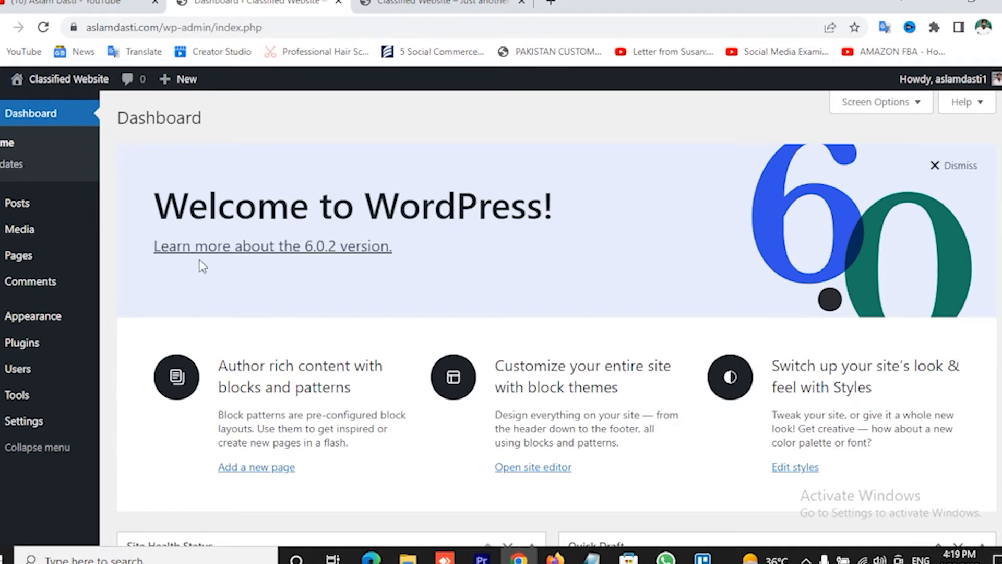
Search the theme directory for 'ocean wp', then install and activate the OceanWP theme.
{"action": "mouse_move", "coordinate": [53, 328]}
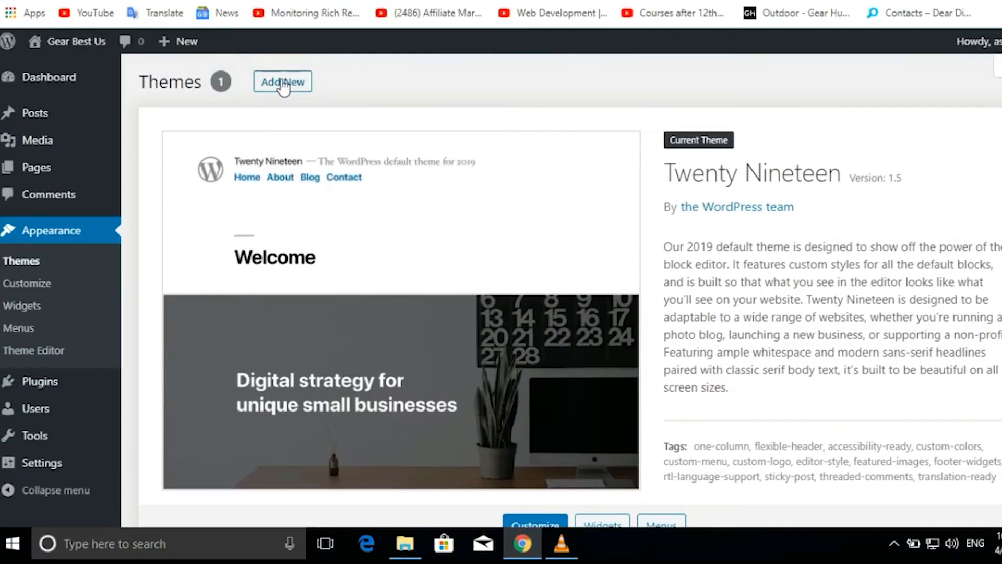
{"action": "left_click", "coordinate": [283, 84]}
{"action": "left_click", "coordinate": [905, 127]}
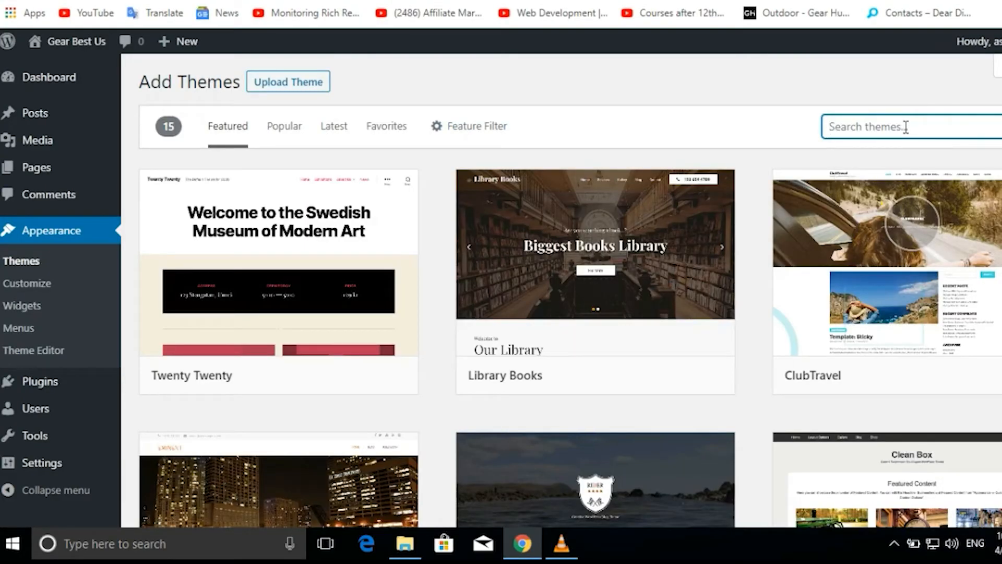
{"action": "type", "text": "ocean wp"}
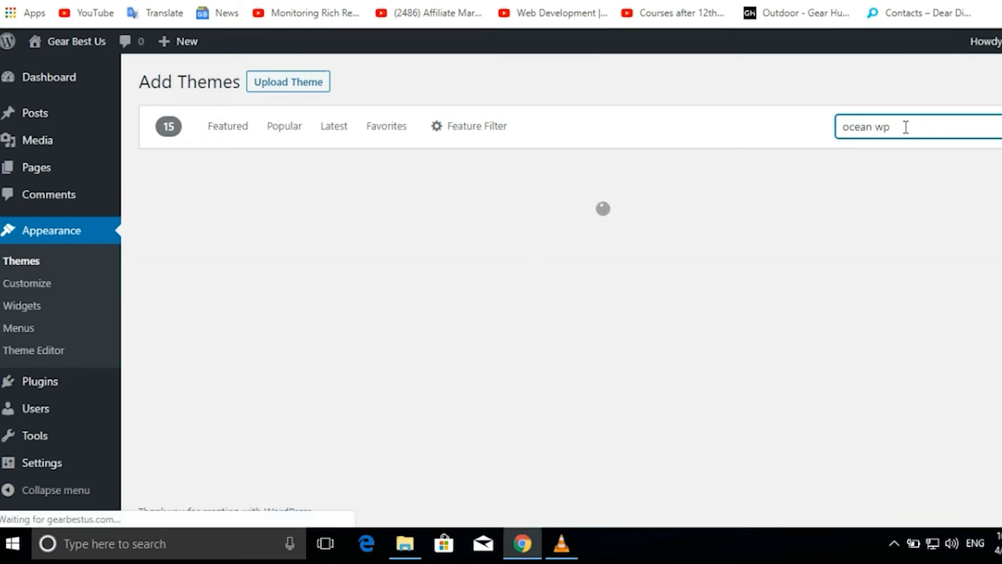
{"action": "left_click", "coordinate": [323, 380]}
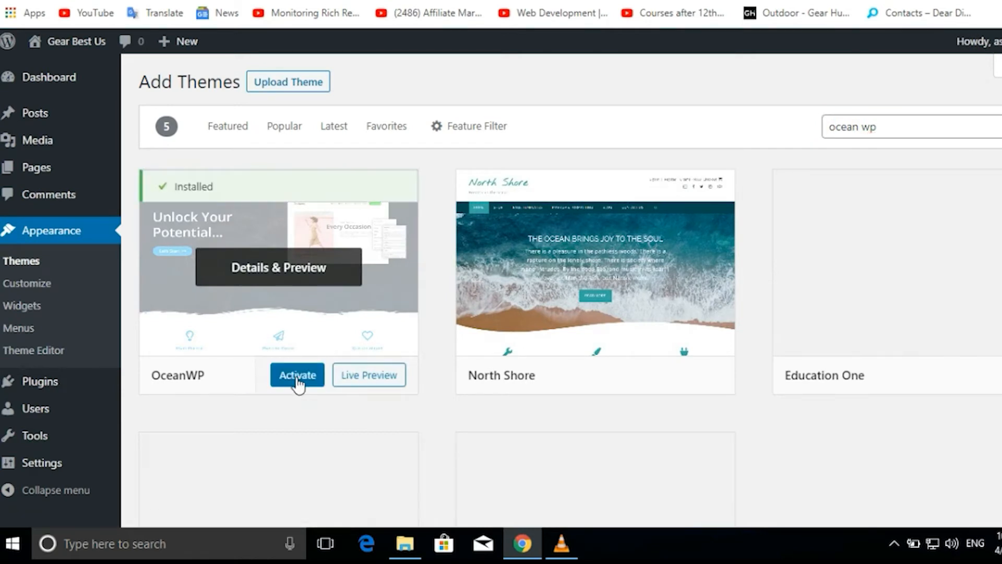
{"action": "left_click", "coordinate": [296, 383]}
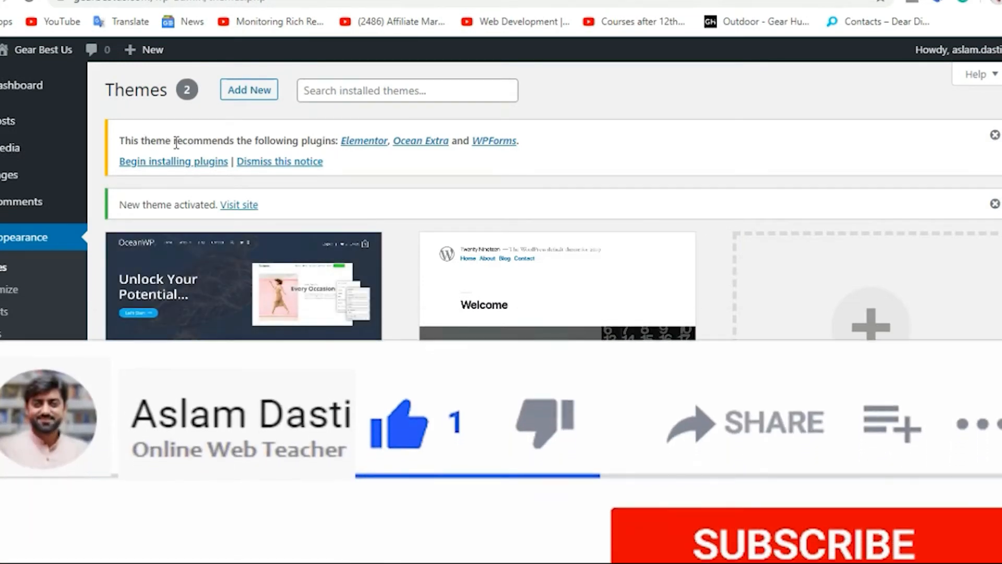
Bulk-install the three recommended plugins: Elementor, Ocean Extra and WPForms.
{"action": "left_click_drag", "start_coordinate": [173, 141], "coordinate": [231, 137]}
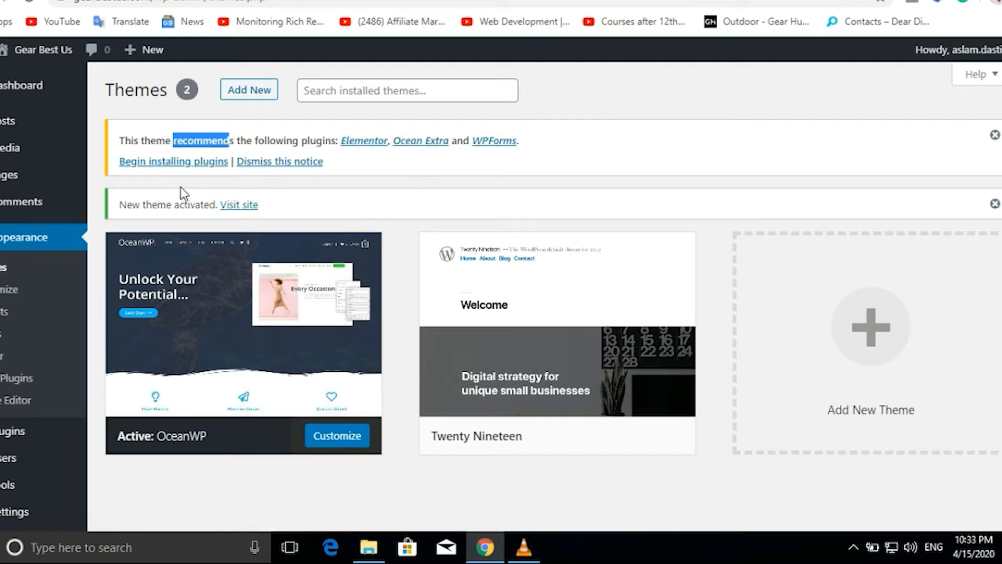
{"action": "left_click", "coordinate": [175, 163]}
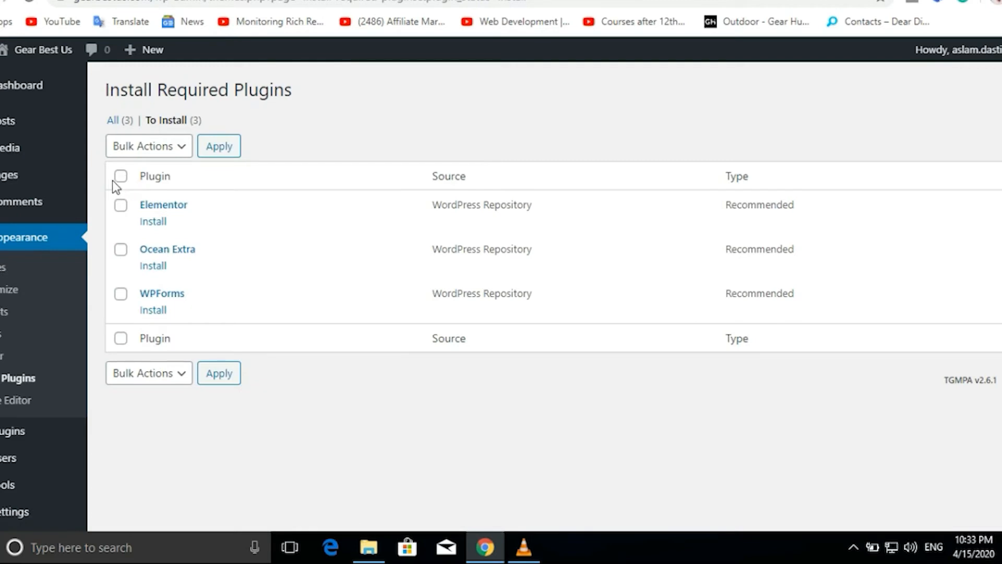
{"action": "left_click", "coordinate": [120, 177]}
{"action": "left_click", "coordinate": [151, 148]}
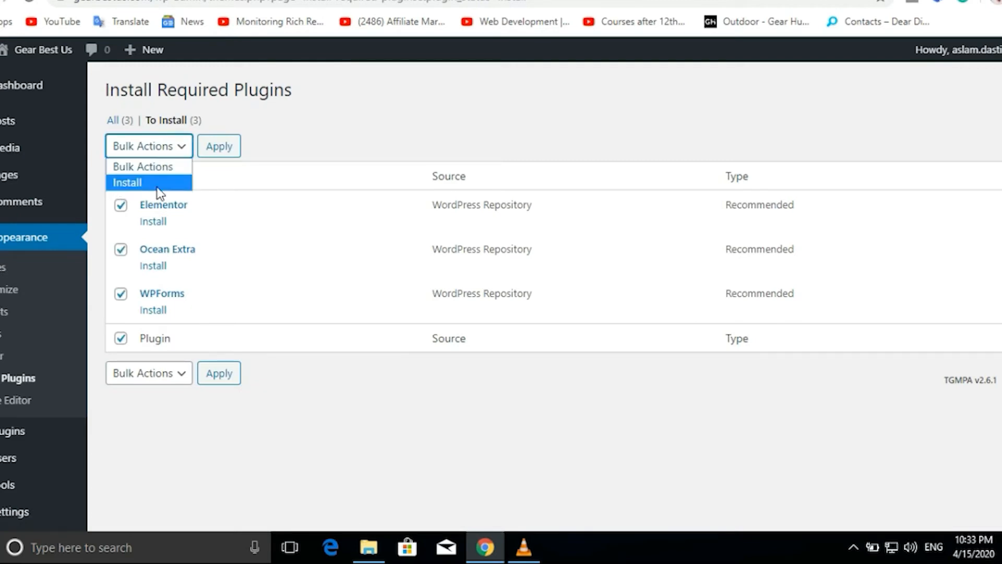
{"action": "left_click", "coordinate": [152, 183]}
{"action": "left_click", "coordinate": [224, 150]}
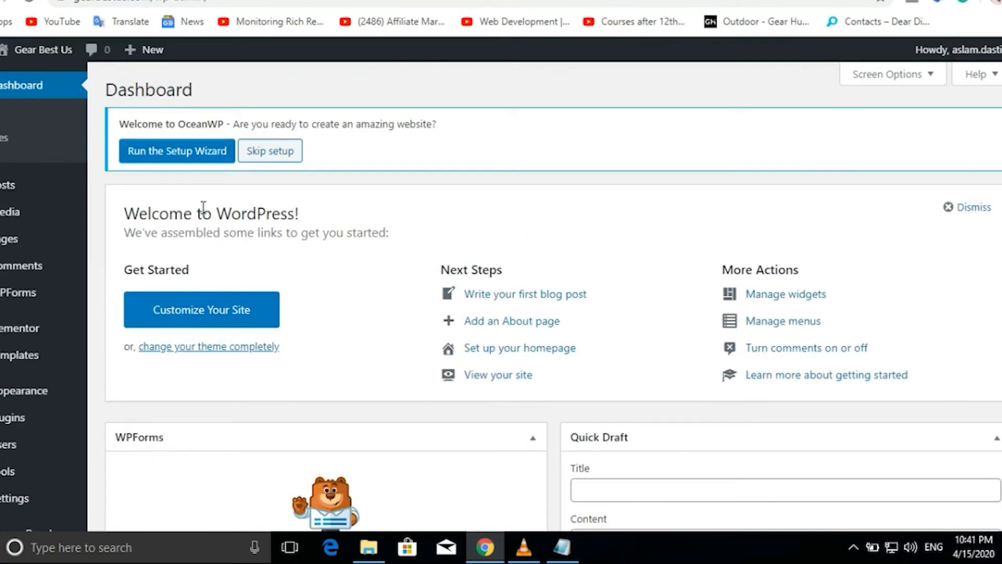
Launch the OceanWP Setup Wizard and get past its introduction.
{"action": "left_click", "coordinate": [167, 156]}
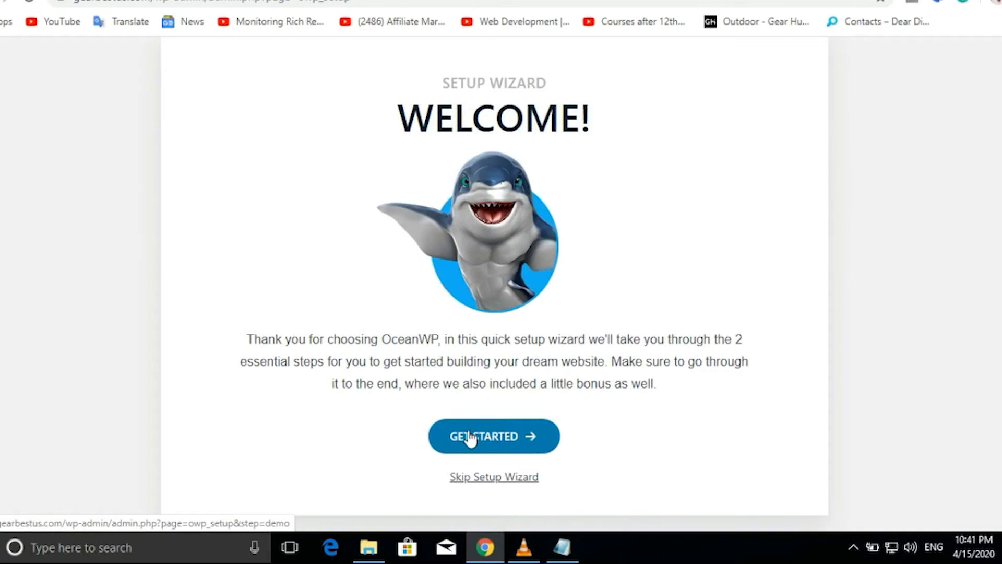
{"action": "left_click", "coordinate": [498, 437]}
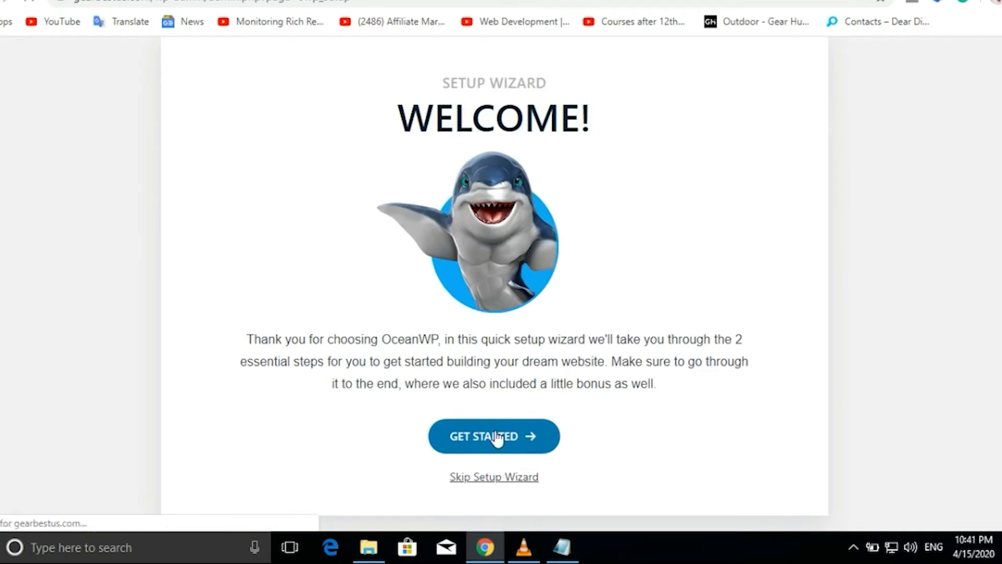
{"action": "scroll", "coordinate": [535, 392], "scroll_direction": "down", "scroll_amount": 5}
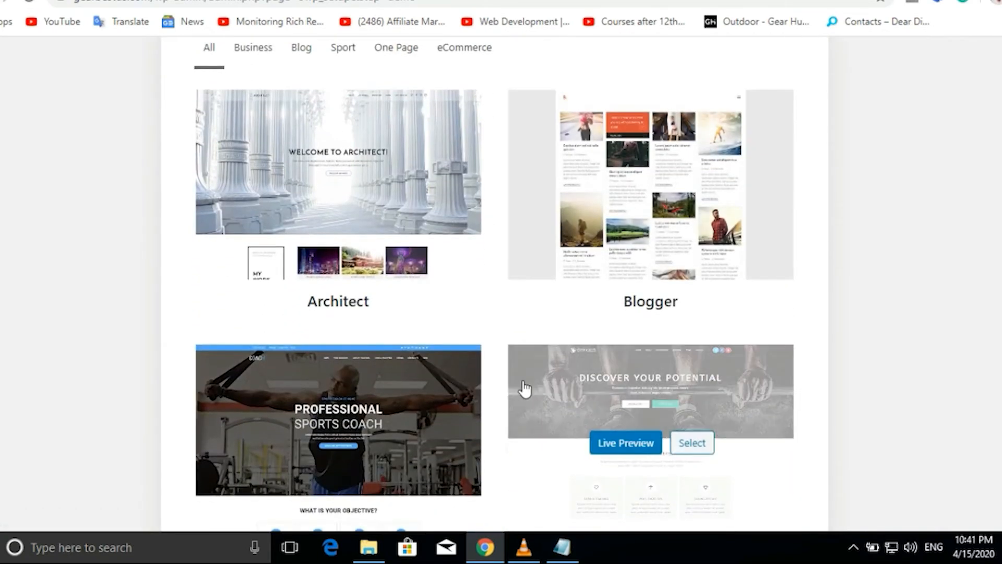
{"action": "scroll", "coordinate": [599, 293], "scroll_direction": "down", "scroll_amount": 6}
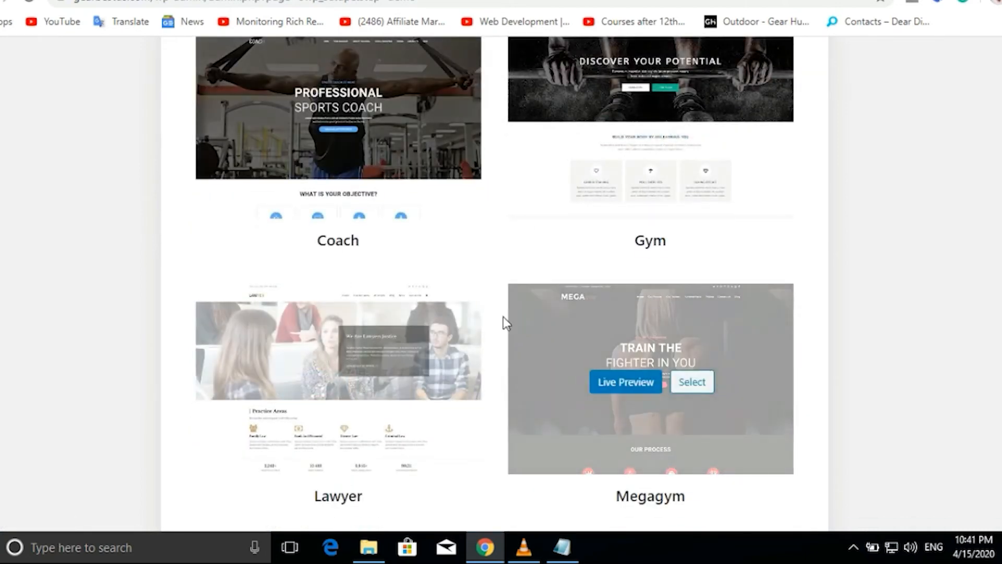
{"action": "scroll", "coordinate": [502, 320], "scroll_direction": "up", "scroll_amount": 7}
{"action": "scroll", "coordinate": [500, 316], "scroll_direction": "up", "scroll_amount": 4}
{"action": "scroll", "coordinate": [477, 271], "scroll_direction": "down", "scroll_amount": 3}
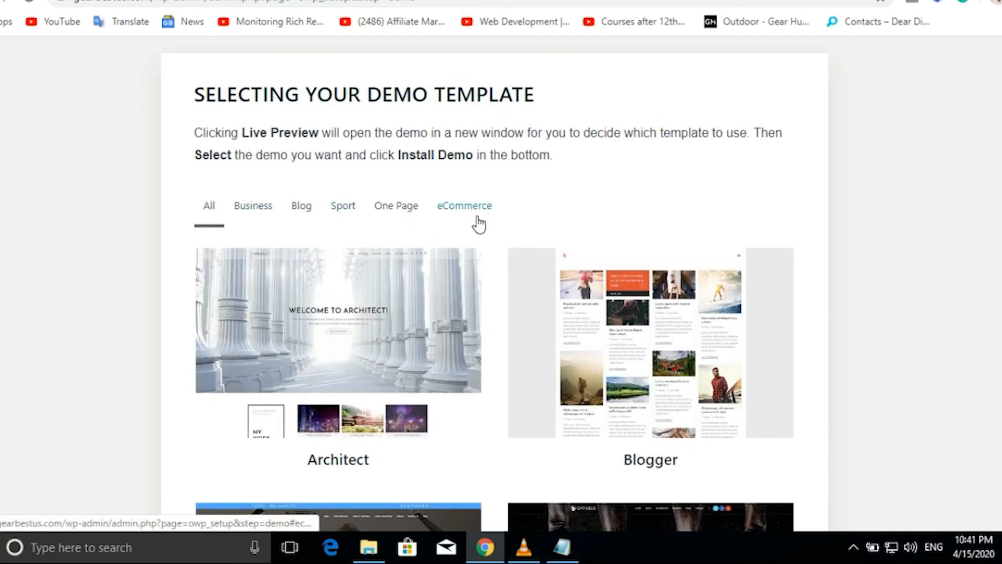
Filter the demos to eCommerce and select the Simple template.
{"action": "mouse_move", "coordinate": [539, 272]}
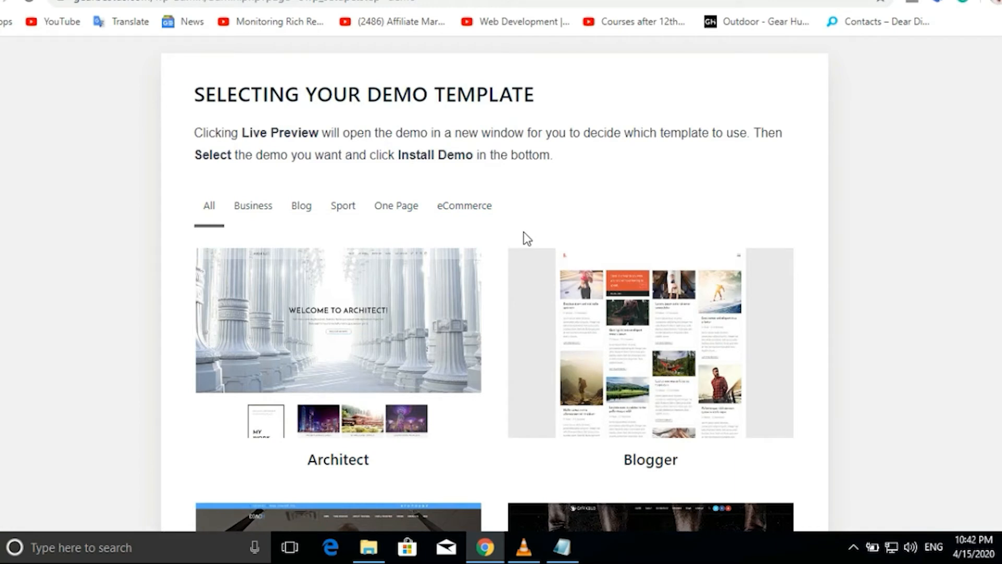
{"action": "left_click", "coordinate": [478, 209]}
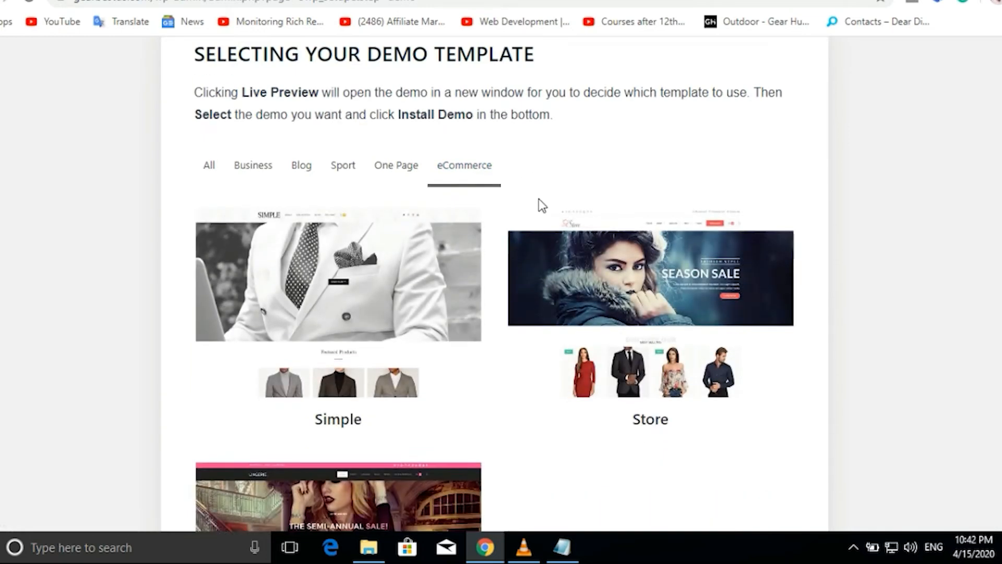
{"action": "scroll", "coordinate": [538, 201], "scroll_direction": "down", "scroll_amount": 3}
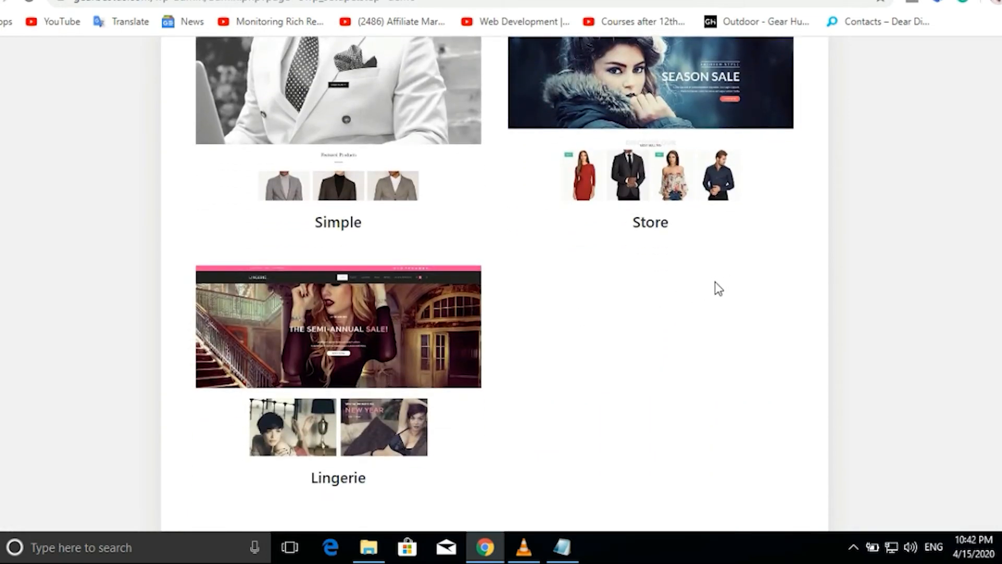
{"action": "scroll", "coordinate": [688, 293], "scroll_direction": "up", "scroll_amount": 3}
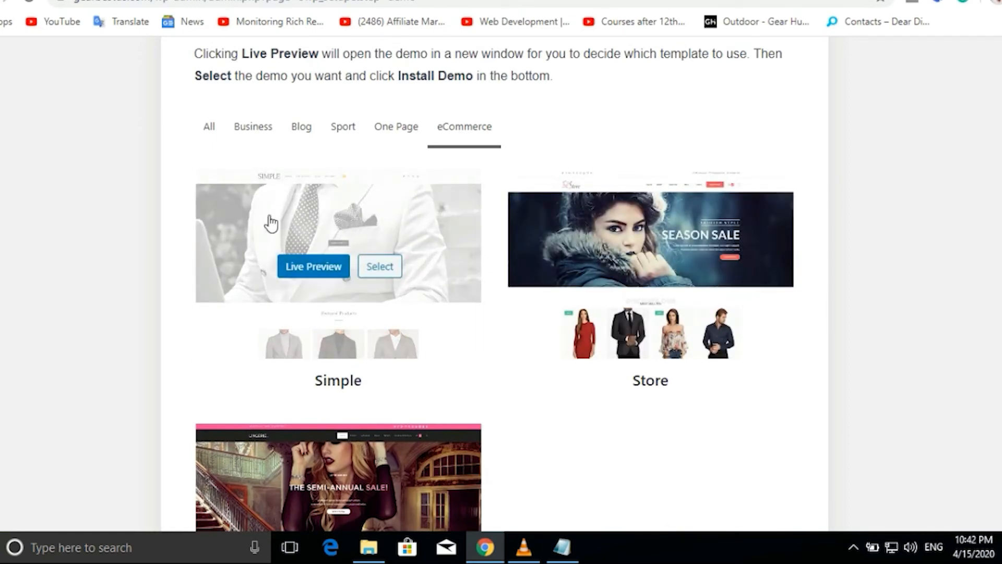
{"action": "left_click", "coordinate": [267, 223]}
{"action": "scroll", "coordinate": [537, 353], "scroll_direction": "down", "scroll_amount": 5}
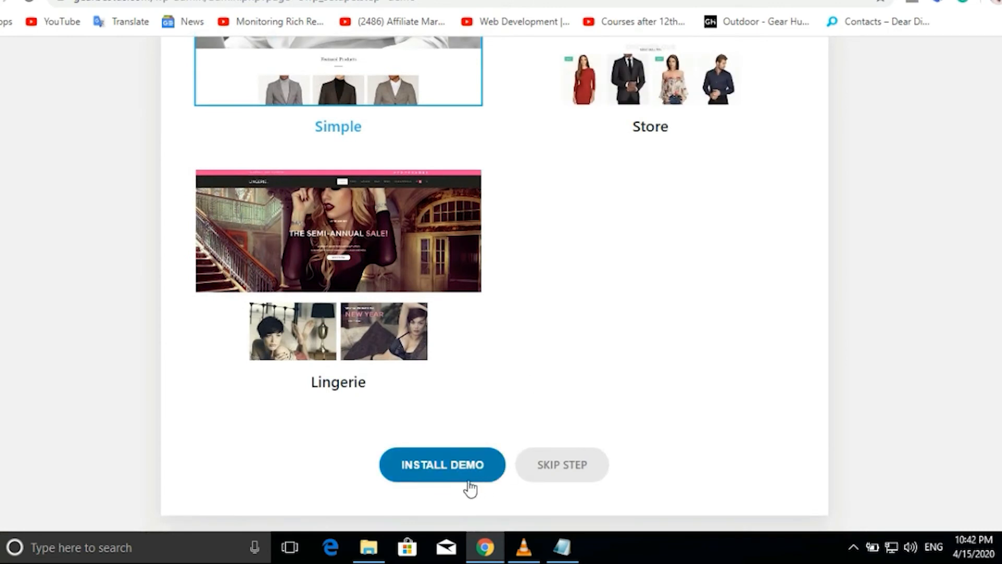
Install the Simple demo's required plugins: Ocean Modal Window, Ocean Product Sharing and WooCommerce.
{"action": "left_click", "coordinate": [444, 466]}
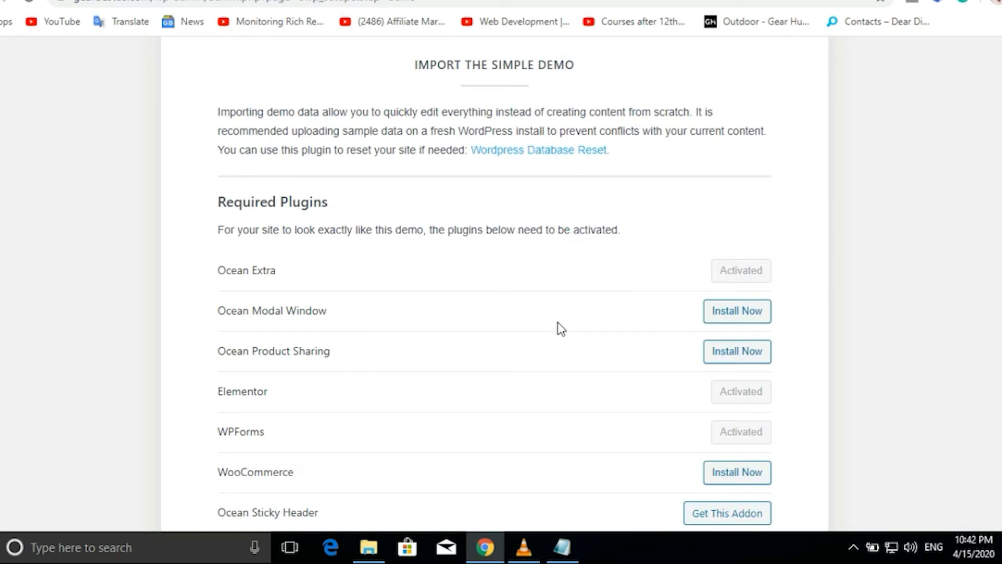
{"action": "left_click", "coordinate": [742, 315]}
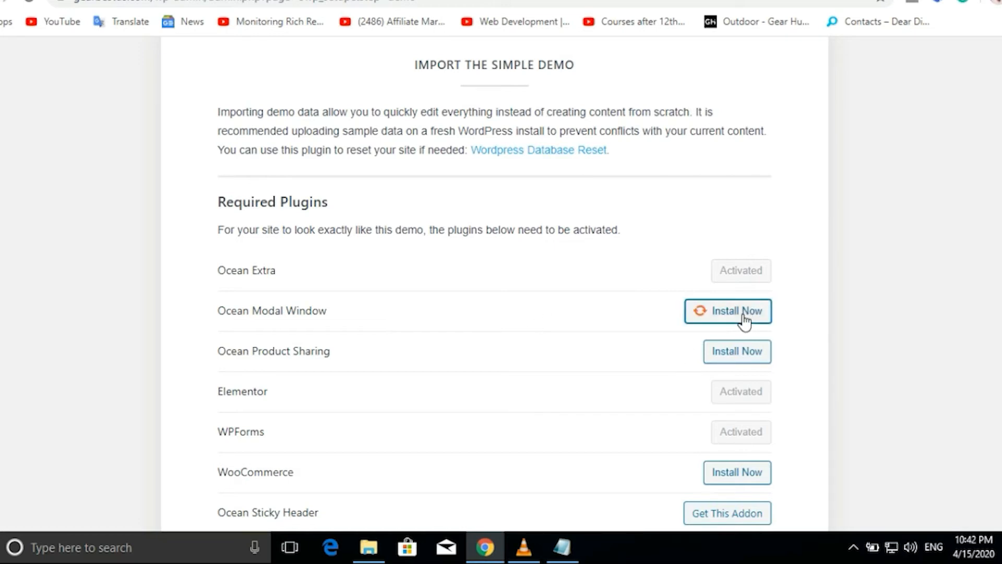
{"action": "left_click", "coordinate": [724, 356]}
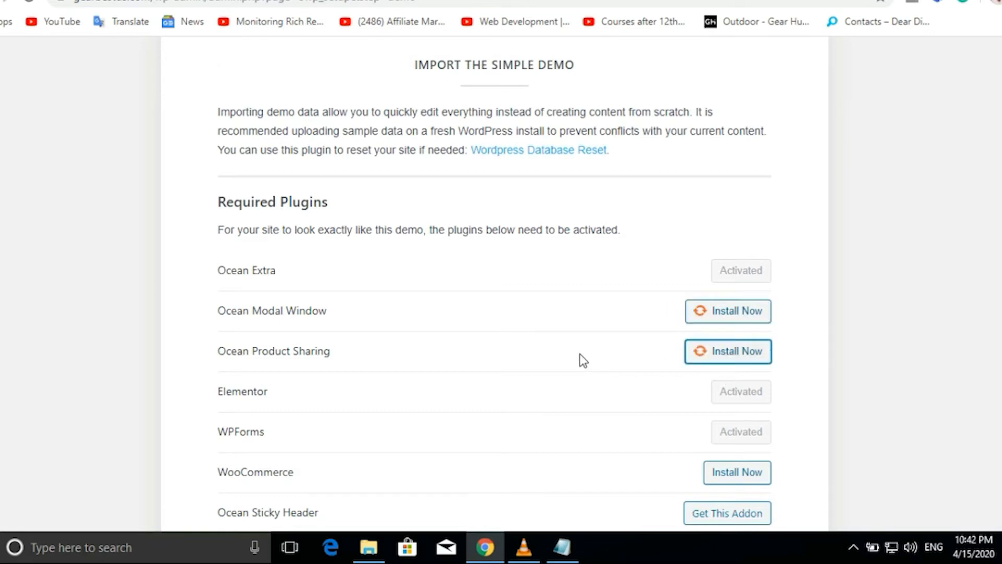
{"action": "scroll", "coordinate": [583, 360], "scroll_direction": "down", "scroll_amount": 3}
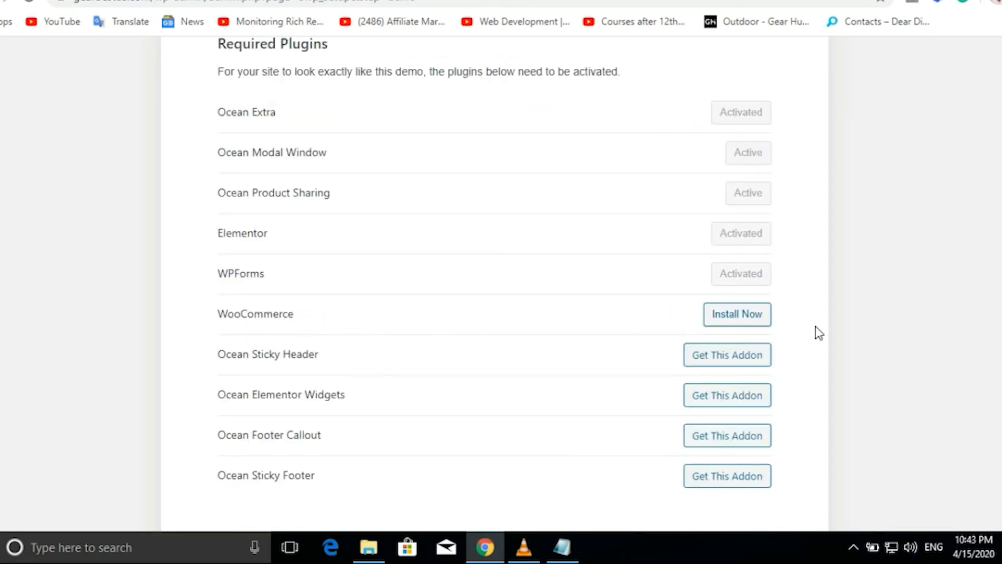
{"action": "left_click", "coordinate": [738, 323]}
{"action": "scroll", "coordinate": [450, 459], "scroll_direction": "down", "scroll_amount": 4}
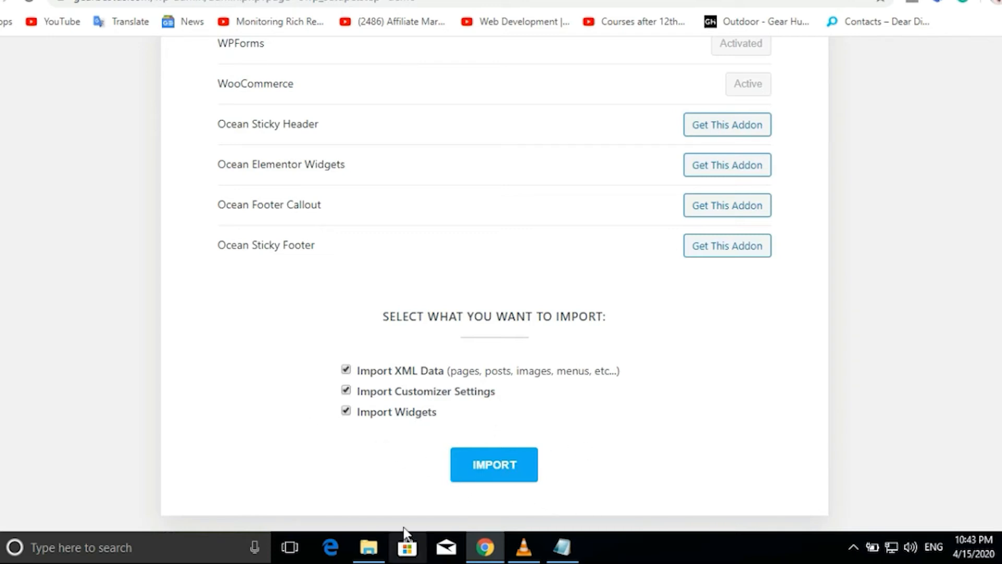
Keep Import XML Data checked and start importing the demo content.
{"action": "left_click", "coordinate": [347, 371]}
{"action": "left_click", "coordinate": [347, 371]}
{"action": "left_click", "coordinate": [486, 467]}
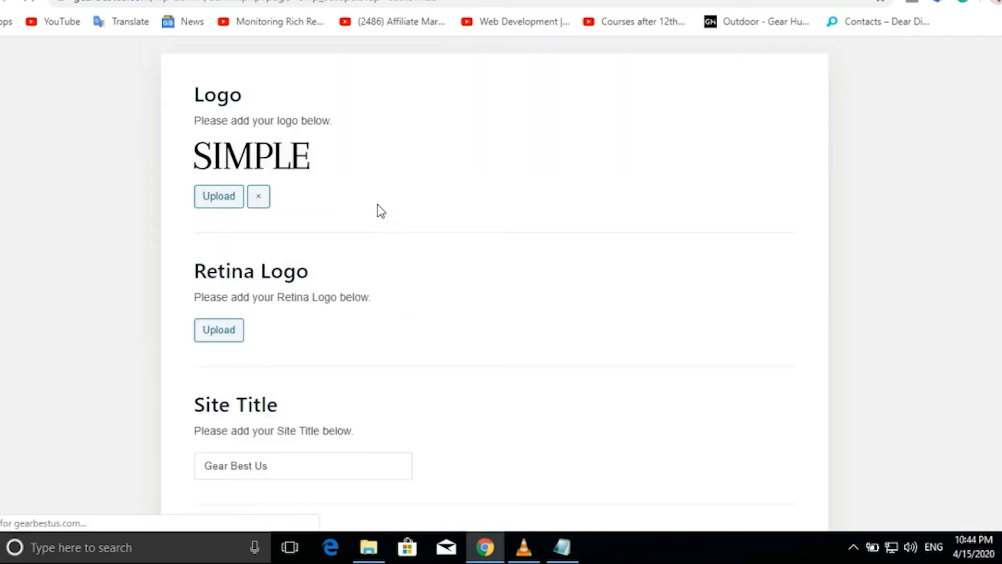
Remove the demo SIMPLE logo and finish the wizard through to View Your Website.
{"action": "scroll", "coordinate": [378, 210], "scroll_direction": "up", "scroll_amount": 3}
{"action": "scroll", "coordinate": [377, 212], "scroll_direction": "down", "scroll_amount": 4}
{"action": "scroll", "coordinate": [377, 215], "scroll_direction": "up", "scroll_amount": 2}
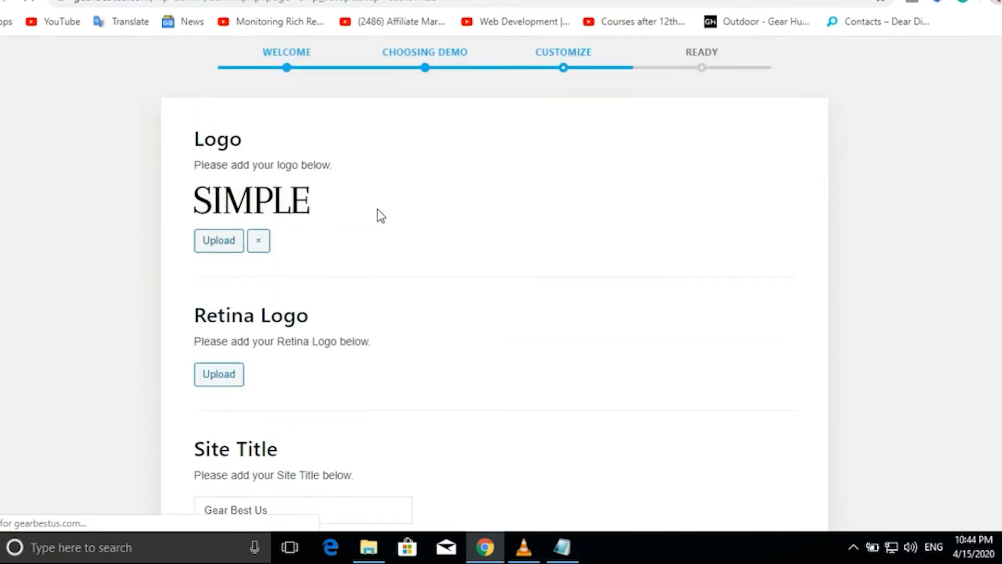
{"action": "scroll", "coordinate": [377, 212], "scroll_direction": "up", "scroll_amount": 1}
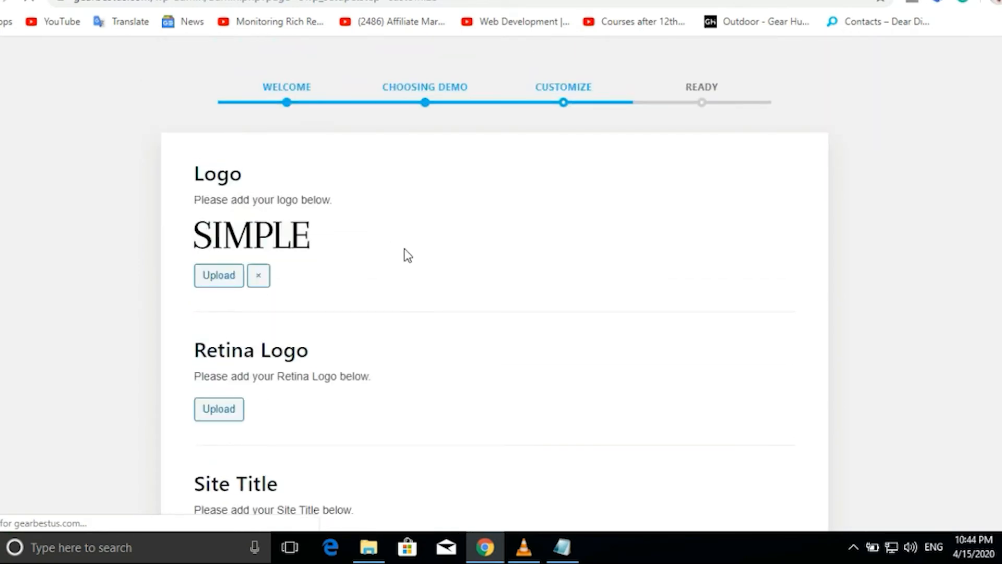
{"action": "left_click", "coordinate": [259, 278]}
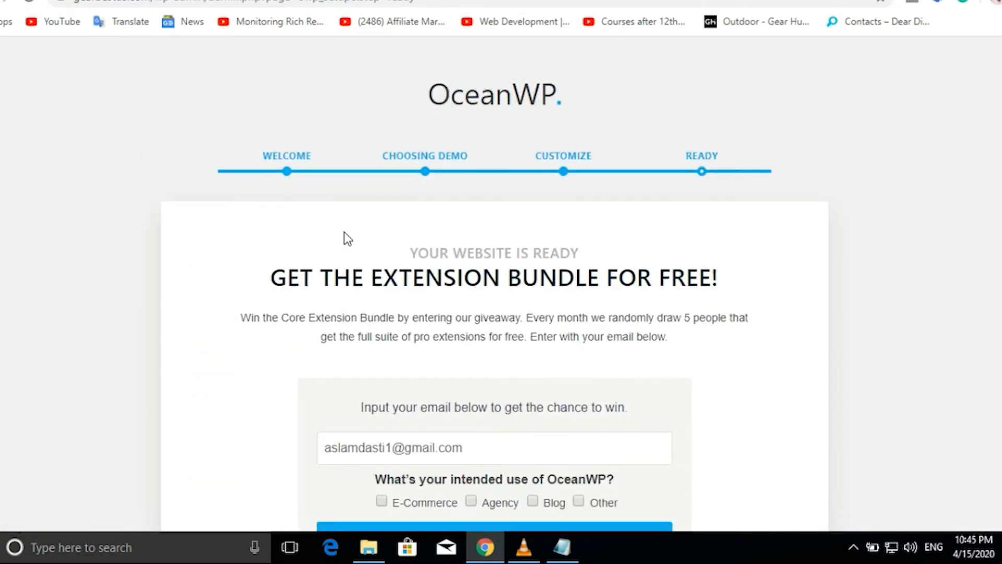
{"action": "scroll", "coordinate": [346, 237], "scroll_direction": "down", "scroll_amount": 3}
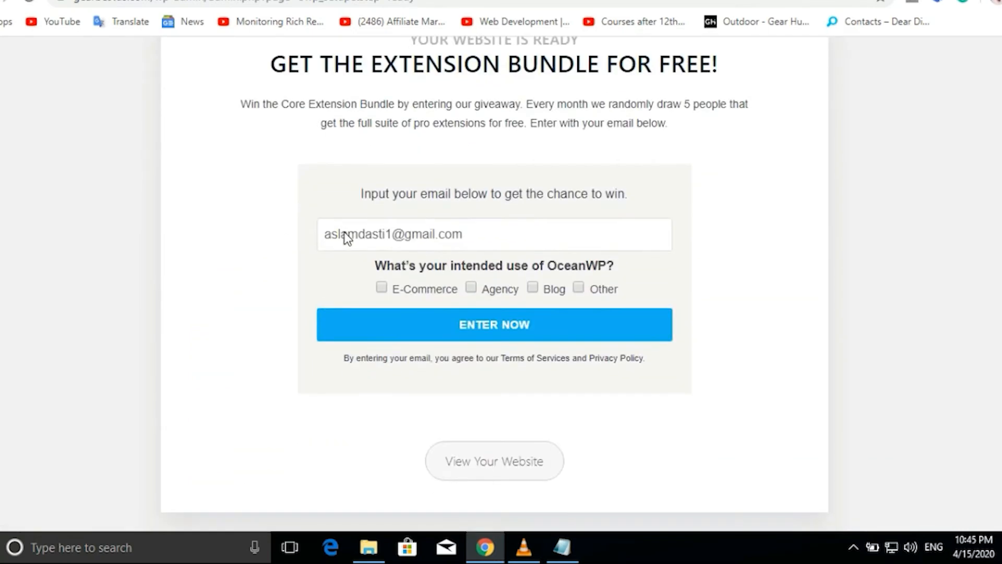
{"action": "left_click", "coordinate": [481, 463]}
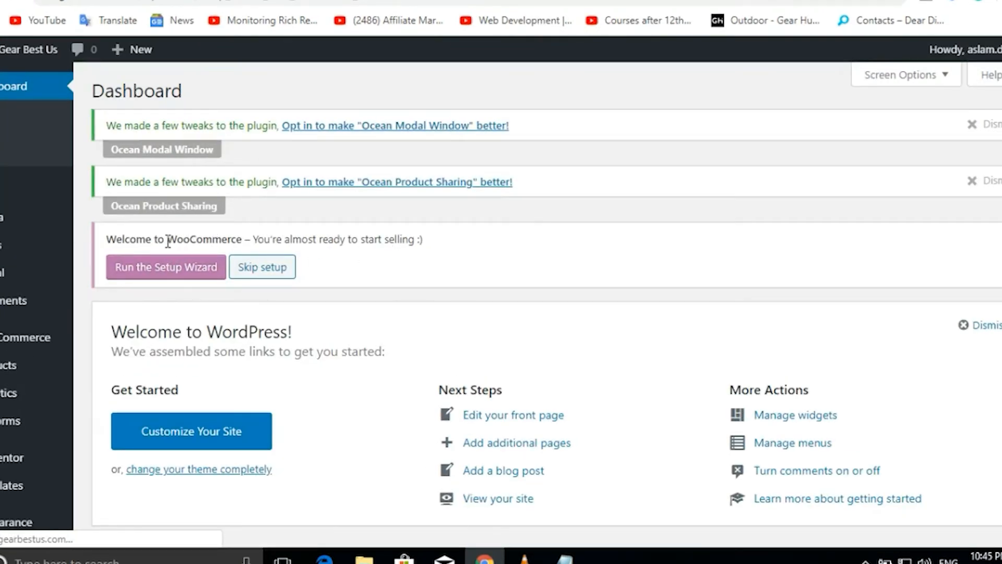
Start the WooCommerce store setup and set the store country to Pakistan.
{"action": "left_click_drag", "start_coordinate": [168, 241], "coordinate": [239, 247]}
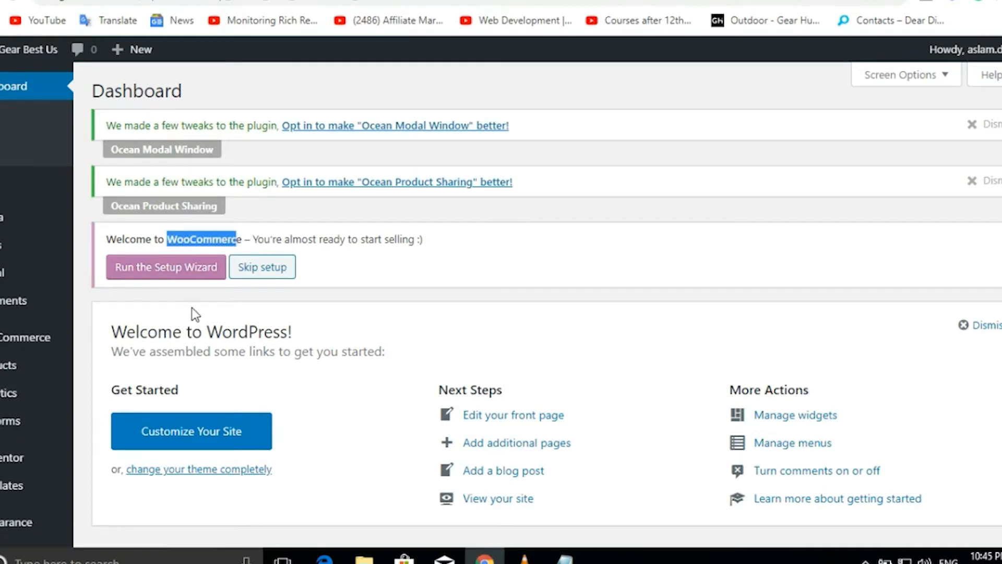
{"action": "left_click", "coordinate": [177, 271]}
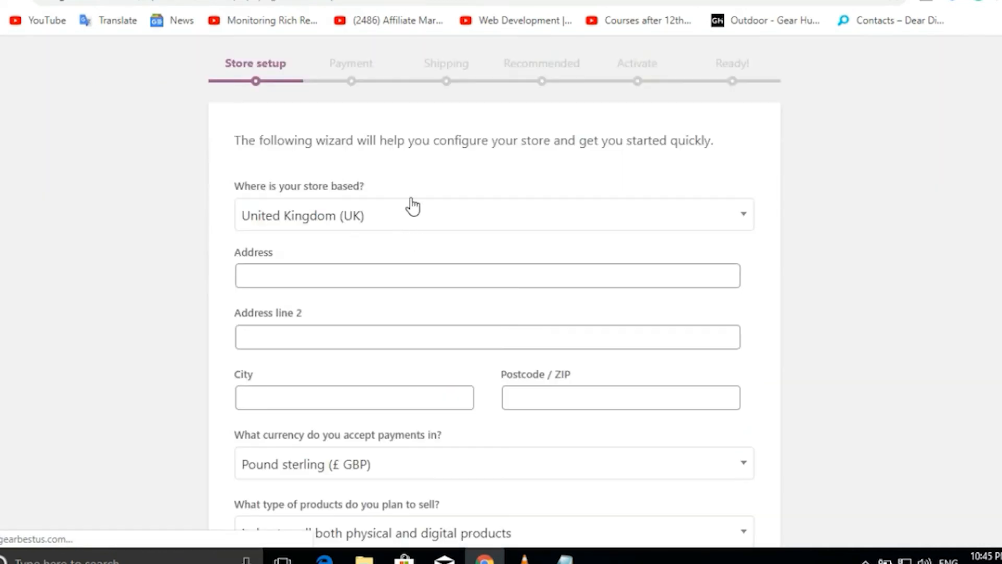
{"action": "left_click", "coordinate": [437, 226]}
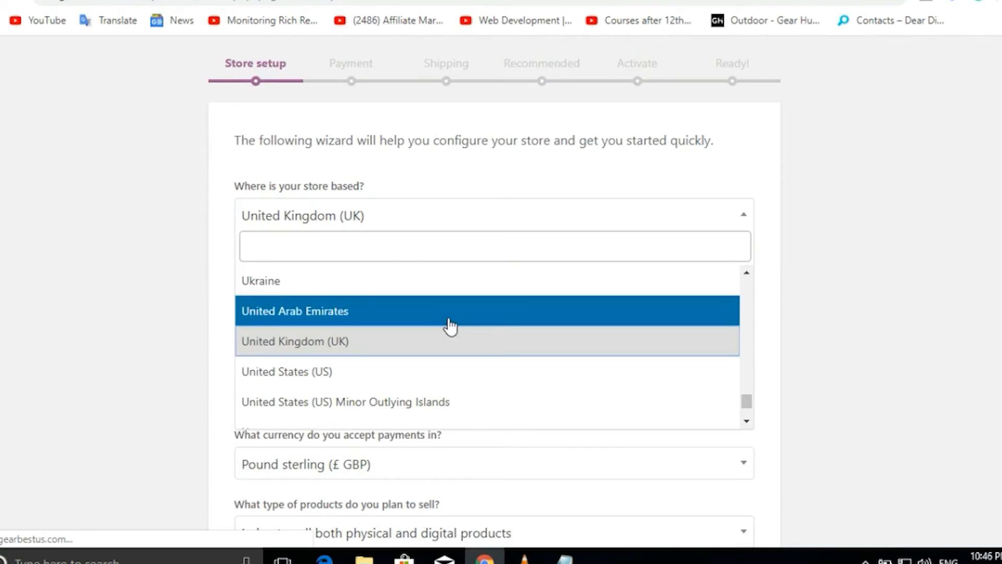
{"action": "type", "text": "pp"}
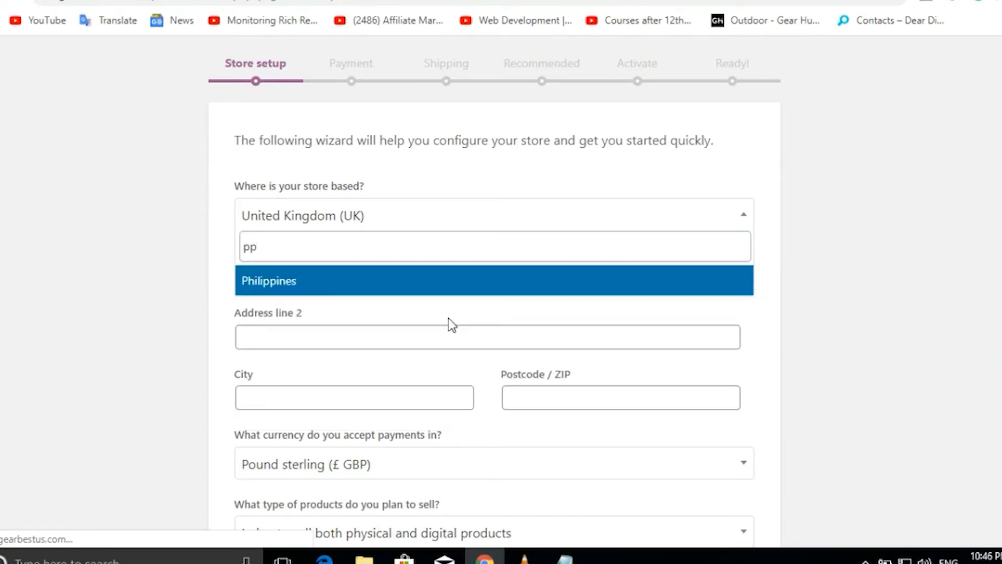
{"action": "key", "text": "BackSpace"}
{"action": "type", "text": "ak"}
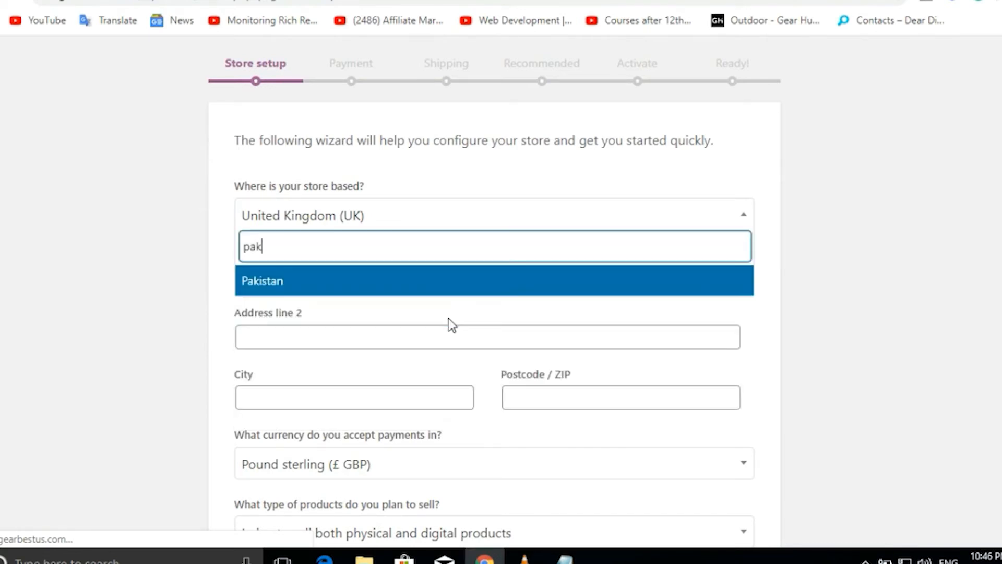
{"action": "left_click", "coordinate": [269, 284]}
{"action": "scroll", "coordinate": [788, 313], "scroll_direction": "down", "scroll_amount": 3}
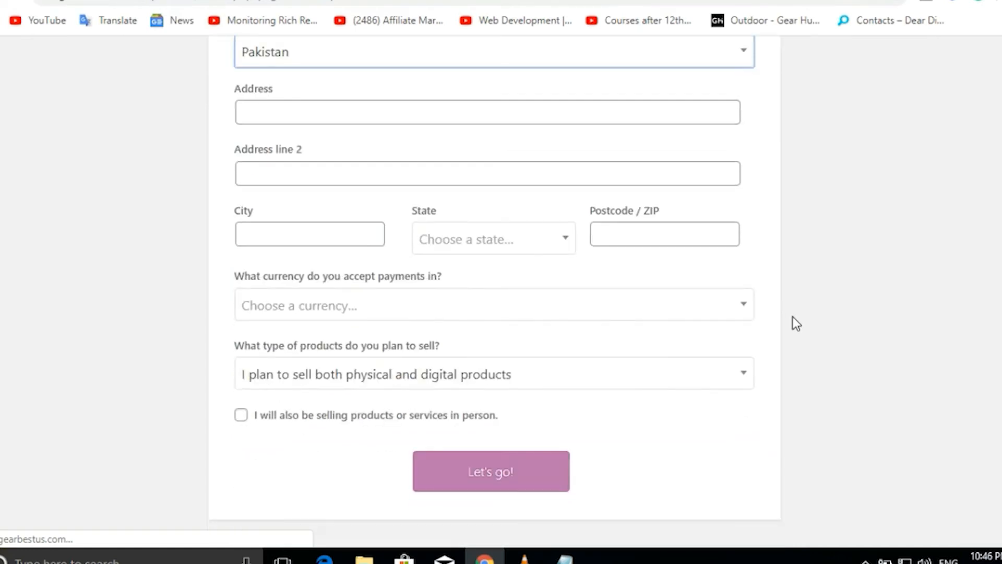
Choose Pakistani rupee (PKR) as the store currency and submit the store details.
{"action": "left_click", "coordinate": [396, 309]}
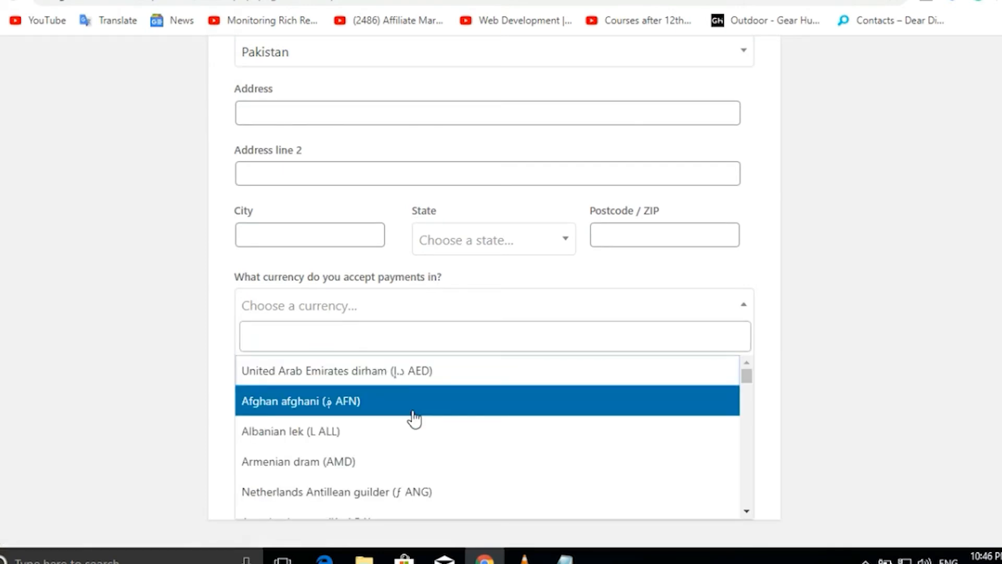
{"action": "type", "text": "p"}
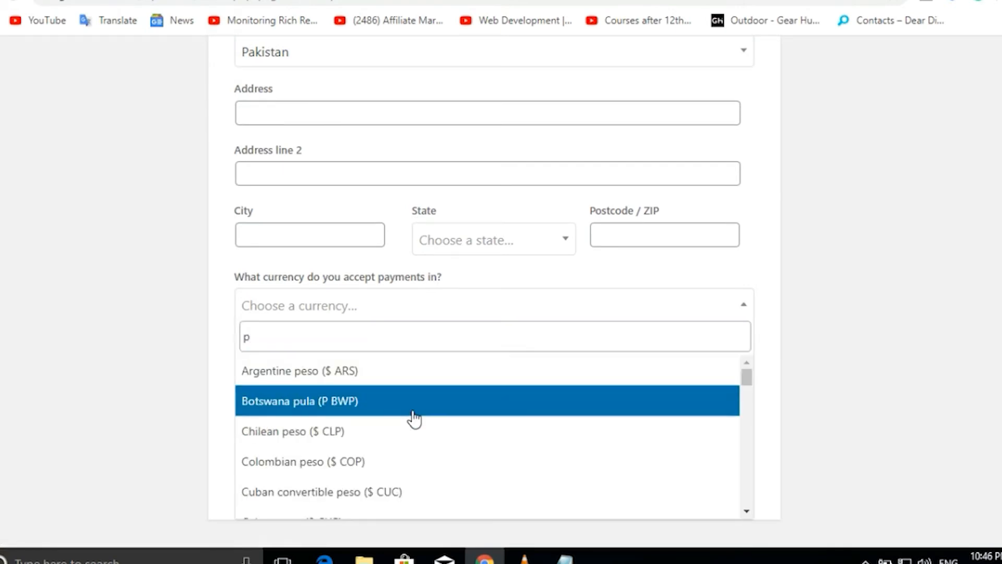
{"action": "type", "text": "ak"}
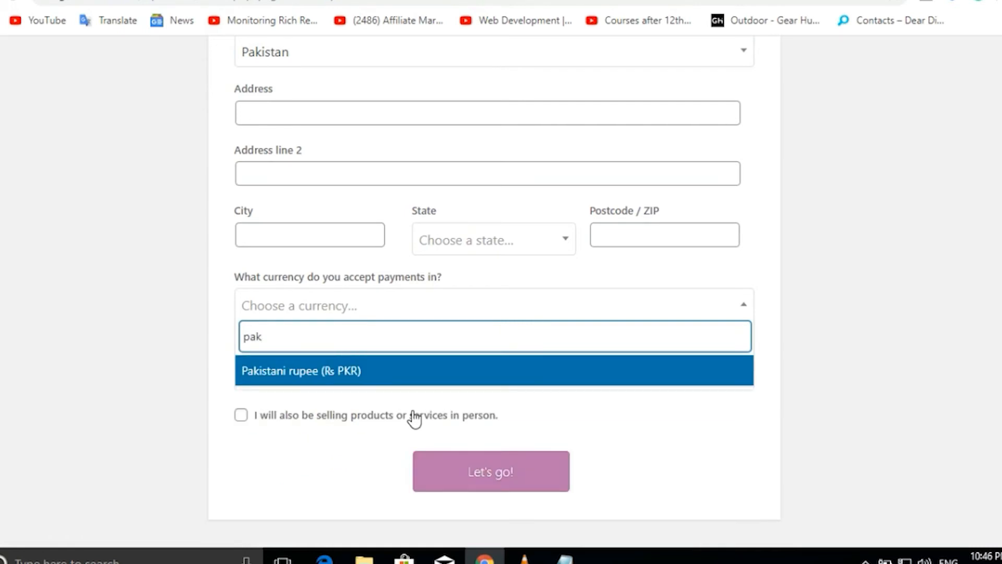
{"action": "left_click", "coordinate": [344, 372]}
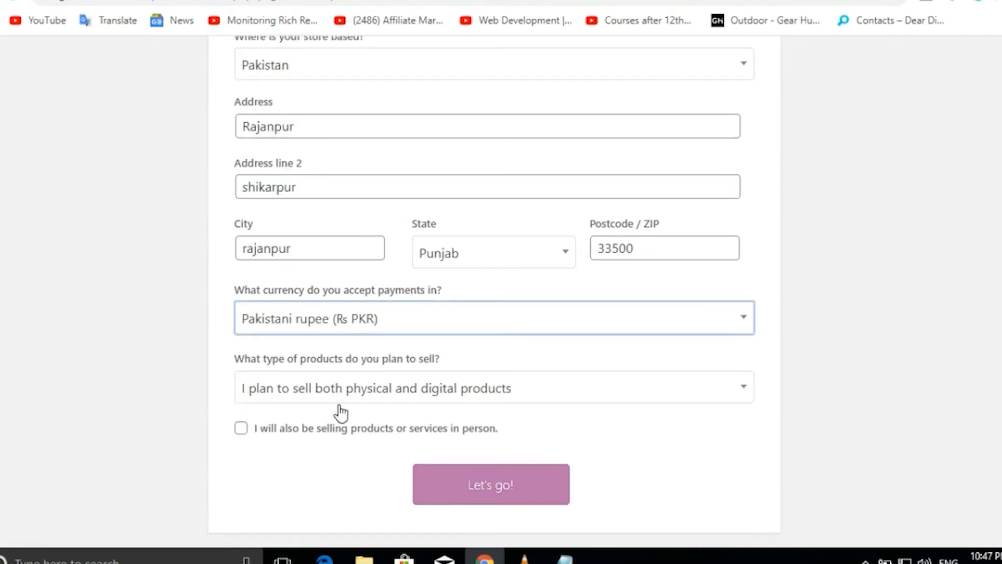
{"action": "scroll", "coordinate": [336, 412], "scroll_direction": "down", "scroll_amount": 1}
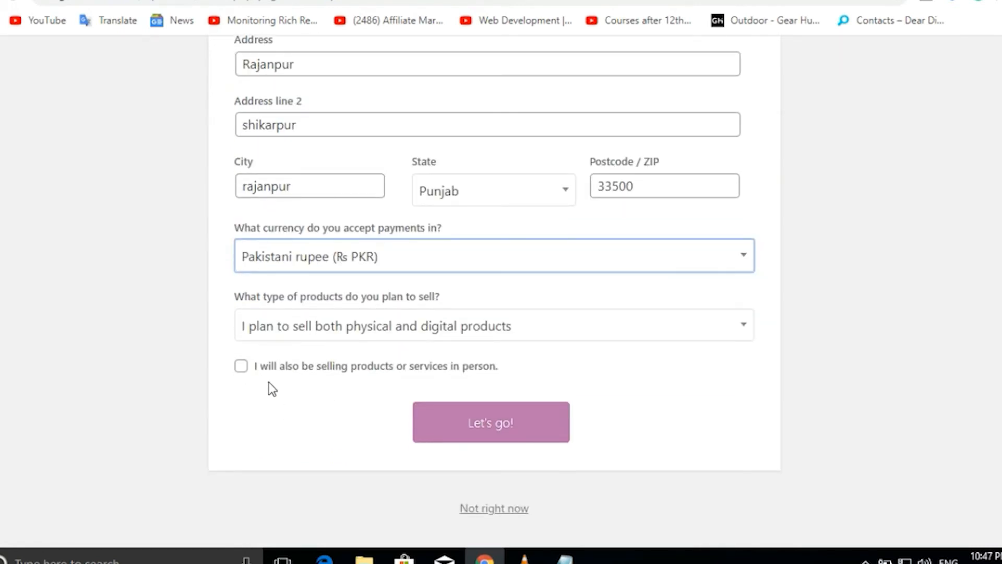
{"action": "left_click", "coordinate": [475, 422]}
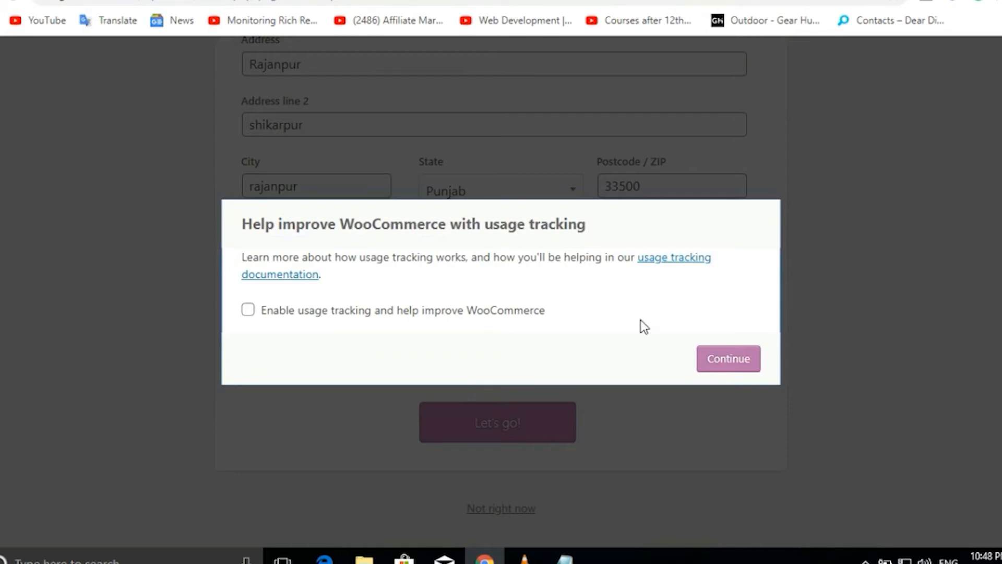
Skip usage tracking, then enable check payments, bank transfer (BACS) and cash on delivery.
{"action": "left_click", "coordinate": [714, 366]}
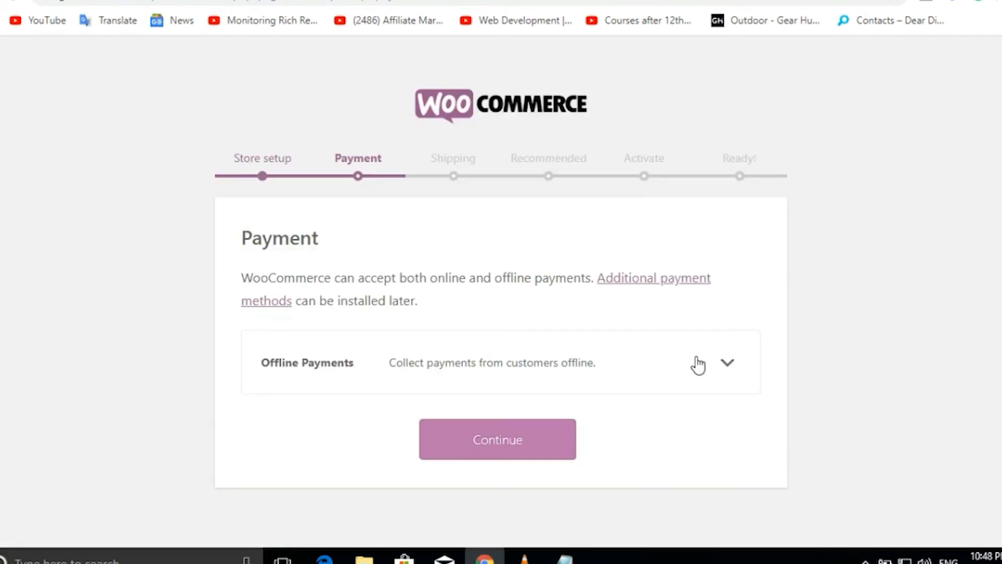
{"action": "left_click", "coordinate": [694, 362]}
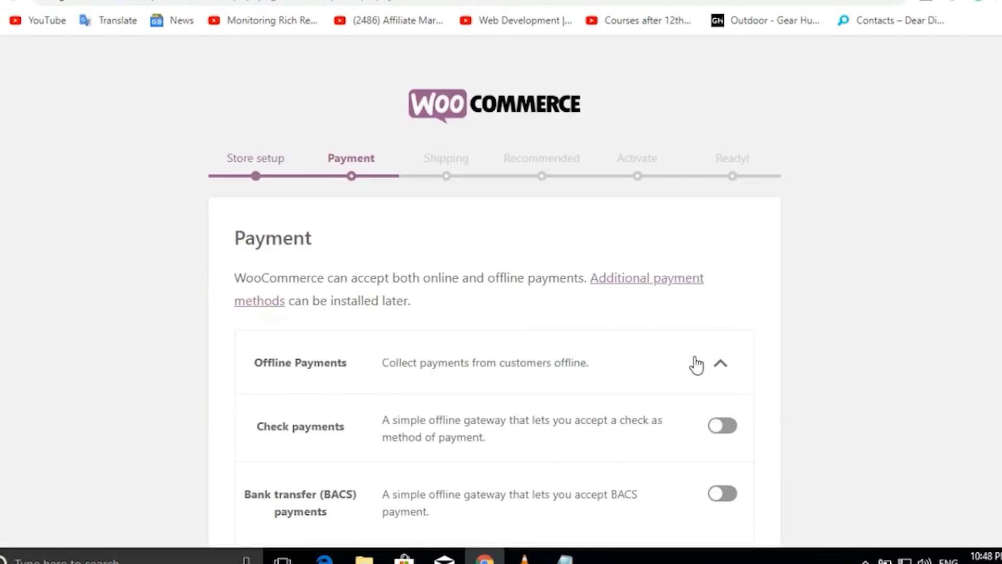
{"action": "scroll", "coordinate": [854, 359], "scroll_direction": "down", "scroll_amount": 3}
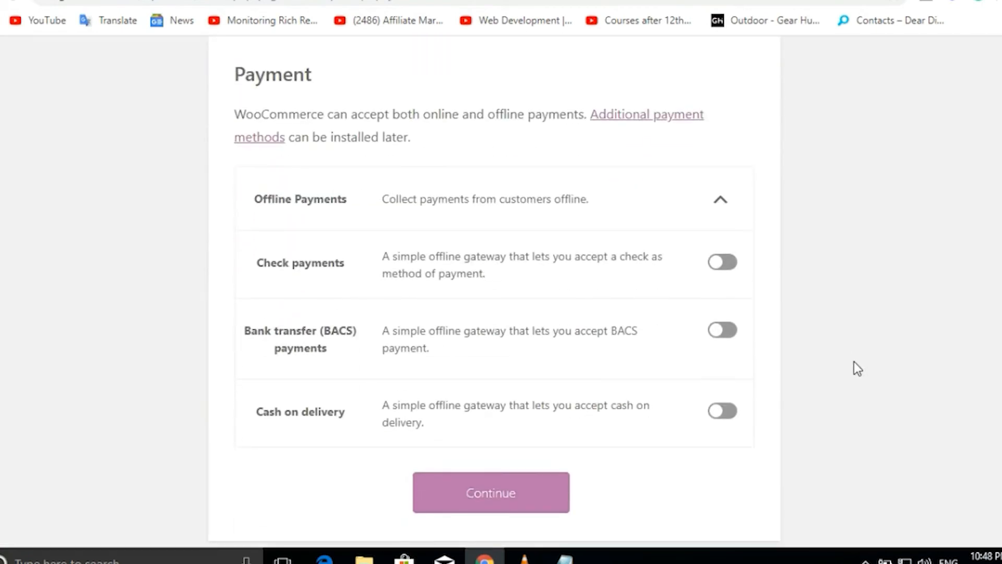
{"action": "scroll", "coordinate": [854, 361], "scroll_direction": "down", "scroll_amount": 1}
{"action": "left_click", "coordinate": [731, 252]}
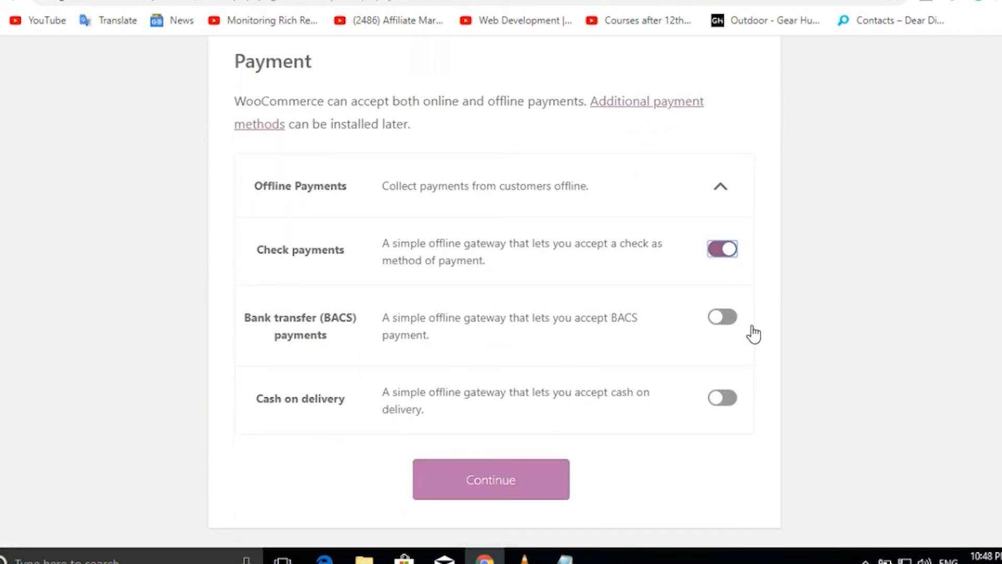
{"action": "left_click", "coordinate": [730, 320]}
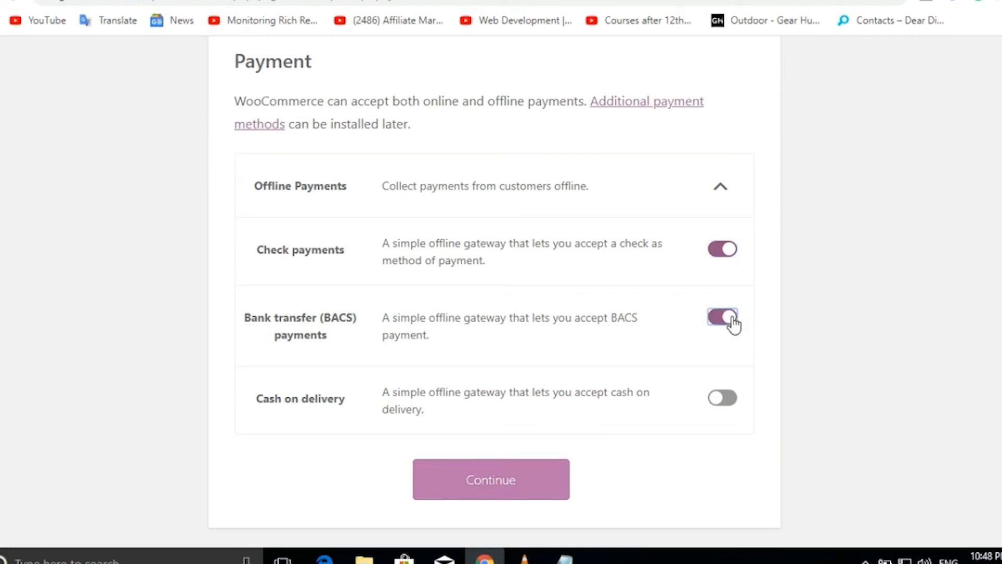
{"action": "left_click", "coordinate": [734, 398]}
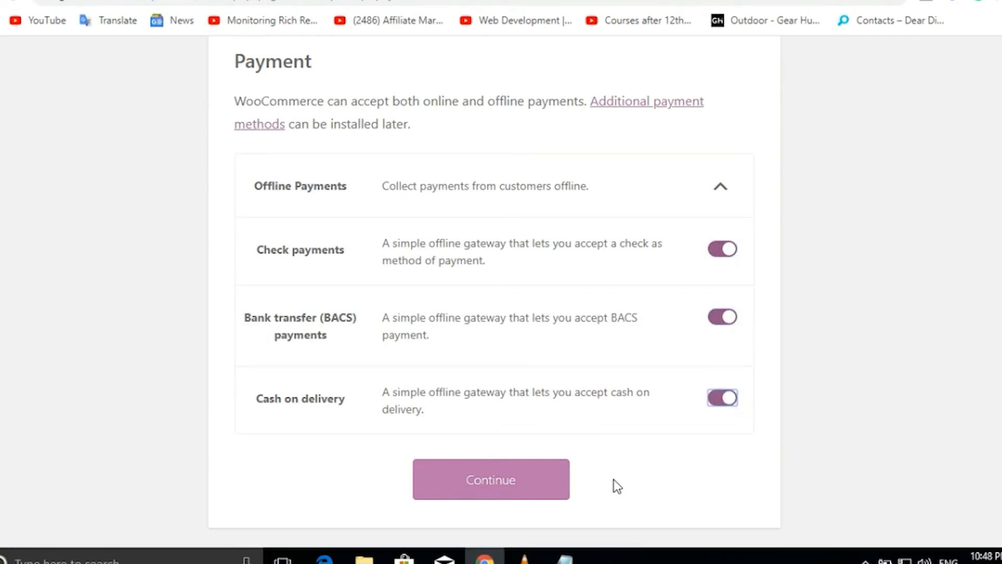
{"action": "left_click", "coordinate": [474, 479]}
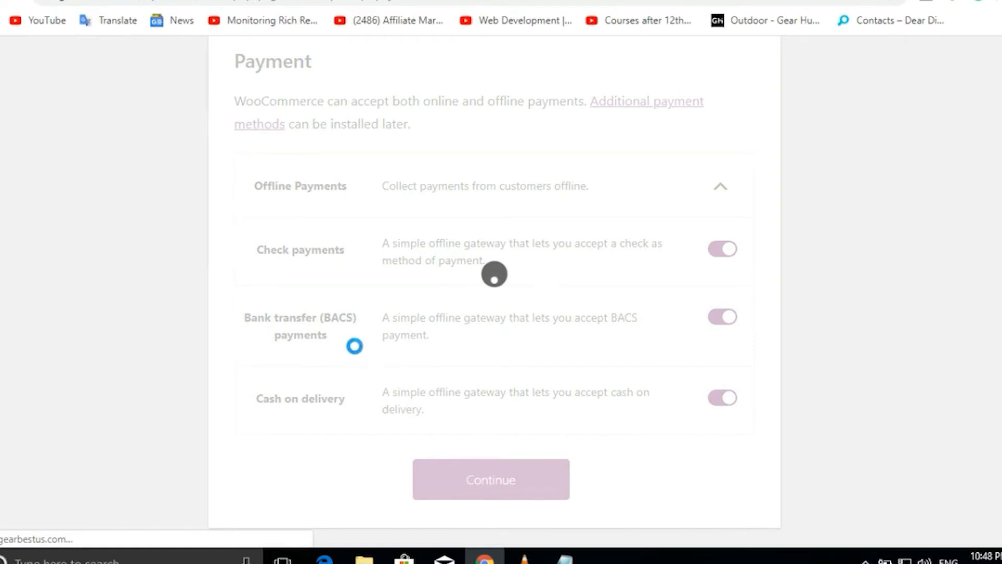
Give Pakistan and all other locations Free Shipping, skip extensions, and continue with Jetpack.
{"action": "left_click", "coordinate": [473, 157]}
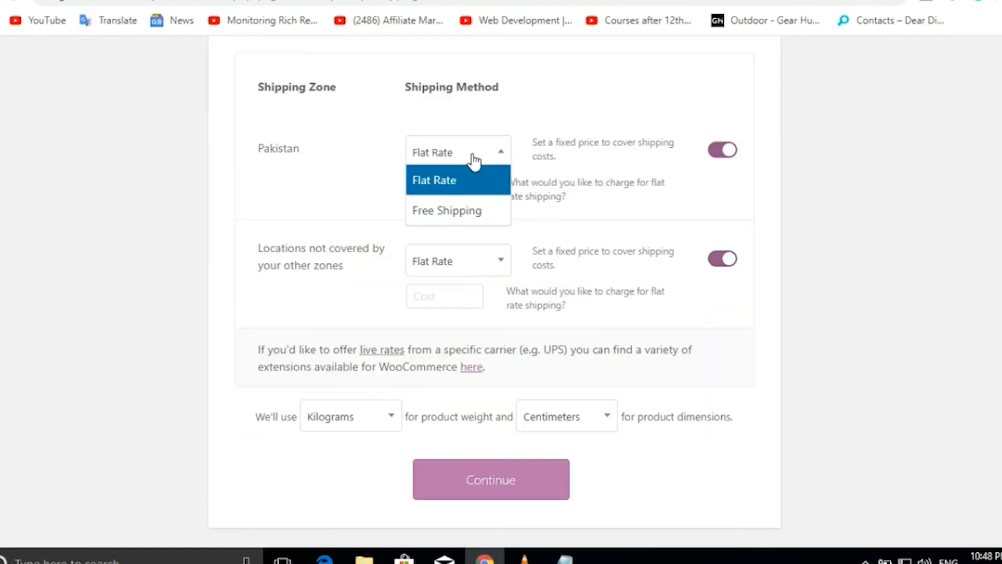
{"action": "left_click", "coordinate": [465, 210]}
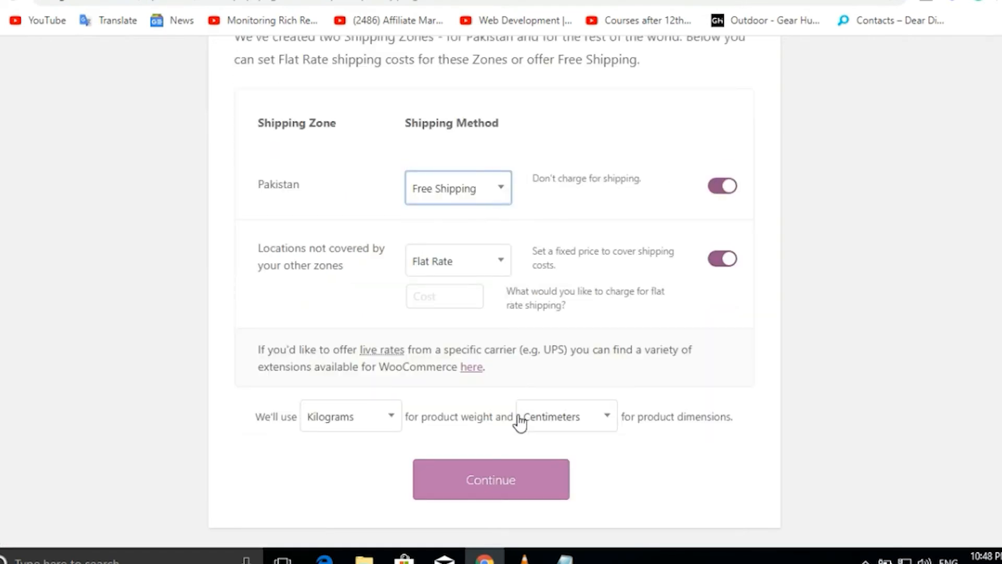
{"action": "left_click", "coordinate": [468, 261]}
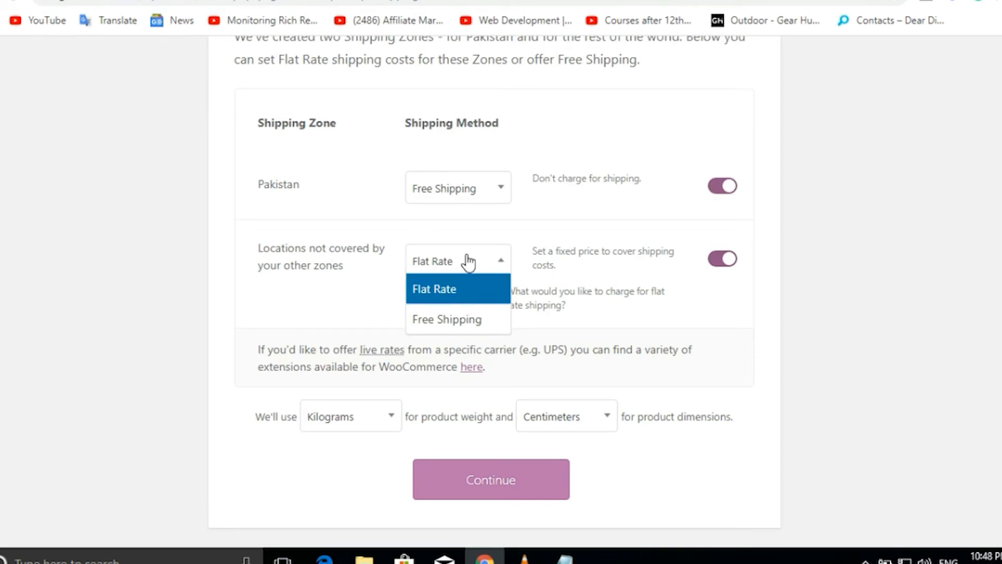
{"action": "left_click", "coordinate": [460, 319]}
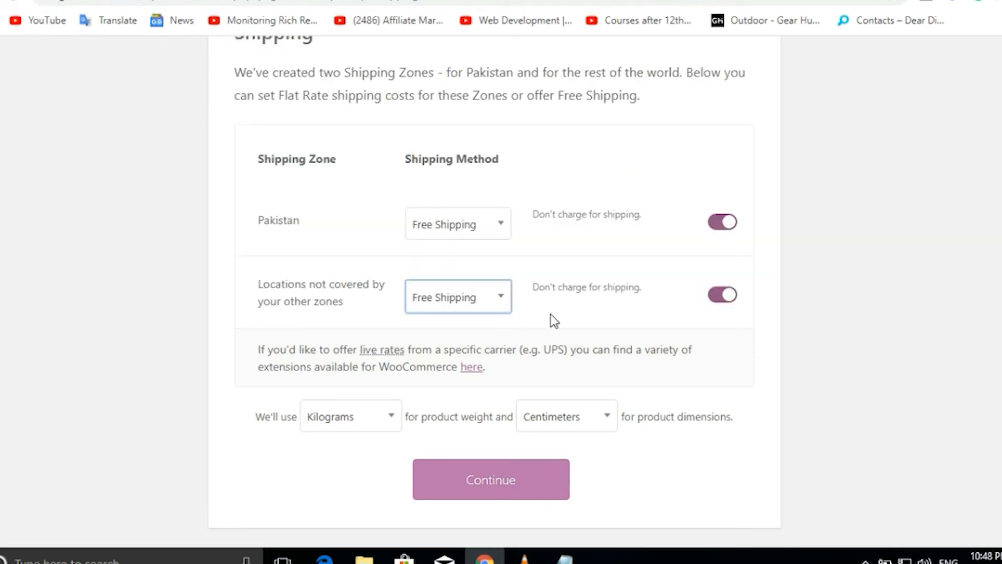
{"action": "left_click", "coordinate": [506, 488]}
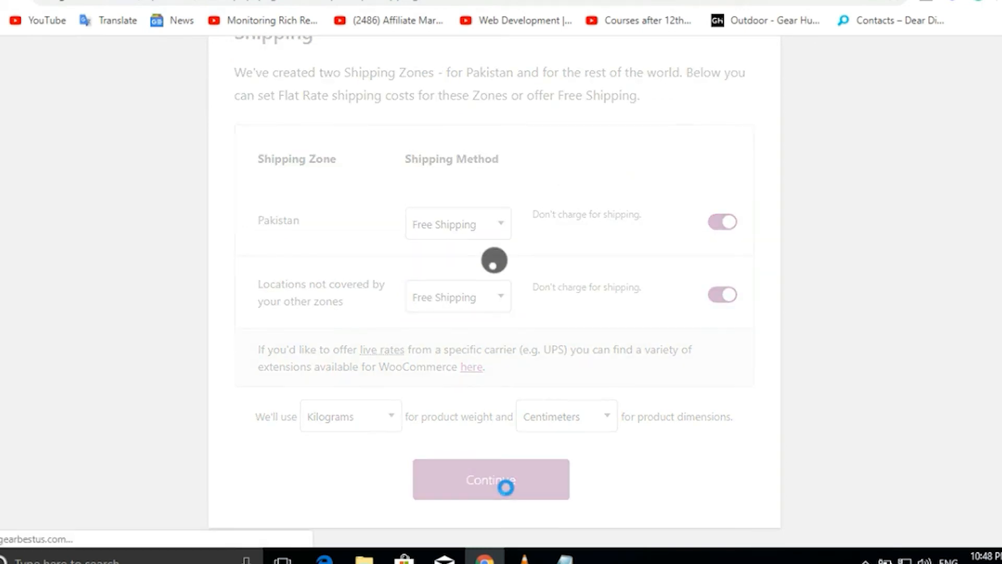
{"action": "left_click", "coordinate": [495, 458]}
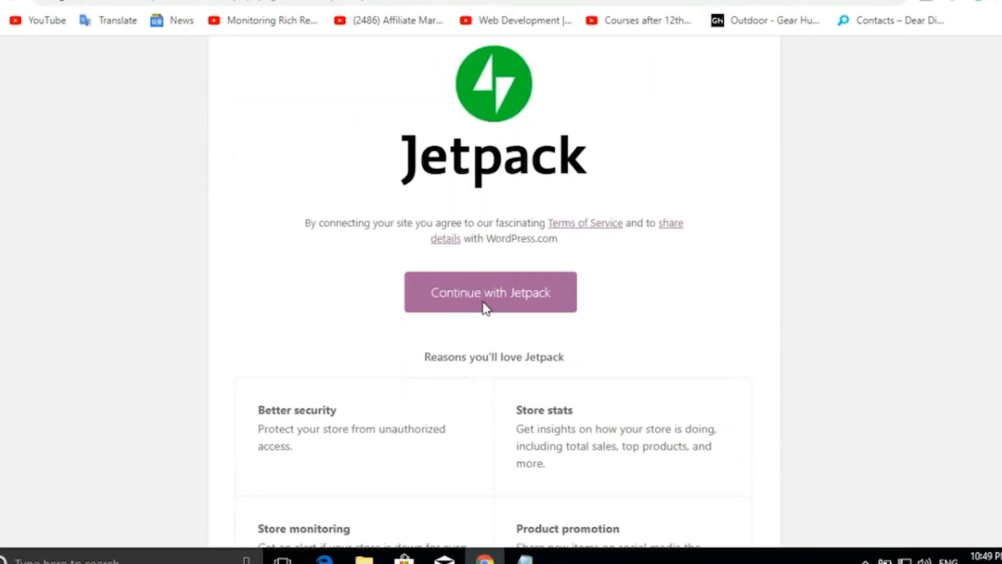
{"action": "left_click", "coordinate": [483, 304]}
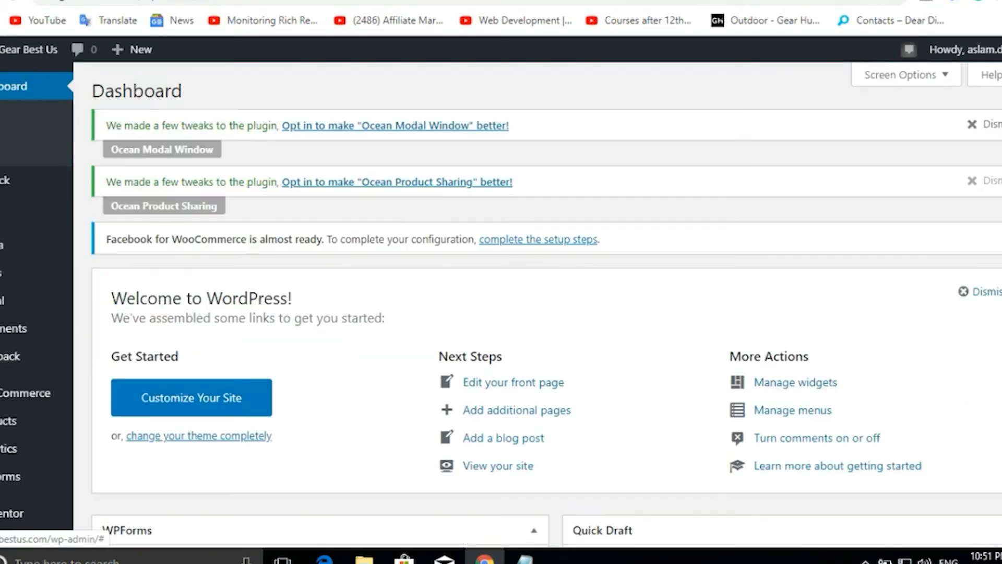
Leave the dashboard for the Gear Best Us home page and reload it via the site title.
{"action": "scroll", "coordinate": [324, 334], "scroll_direction": "down", "scroll_amount": 6}
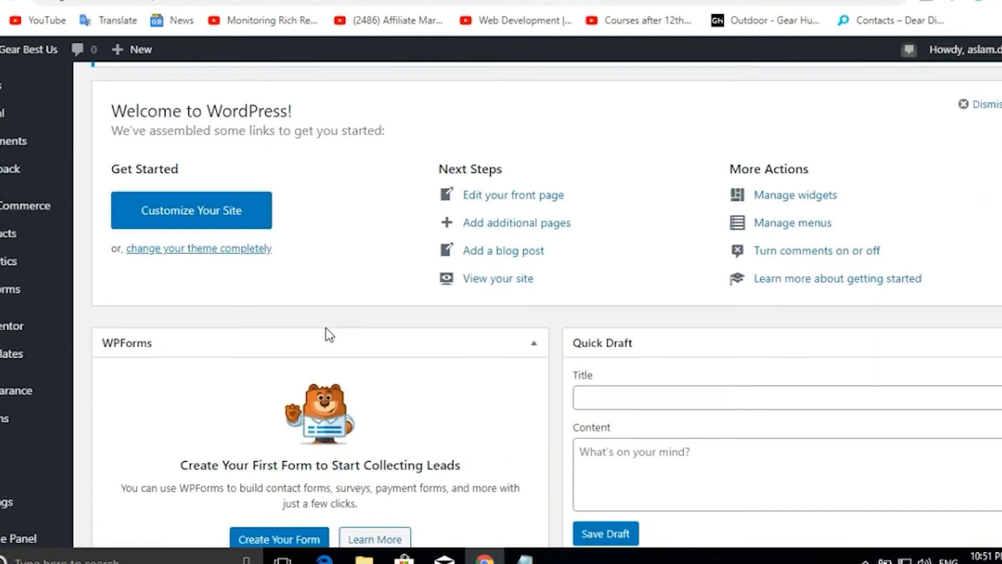
{"action": "scroll", "coordinate": [328, 327], "scroll_direction": "up", "scroll_amount": 6}
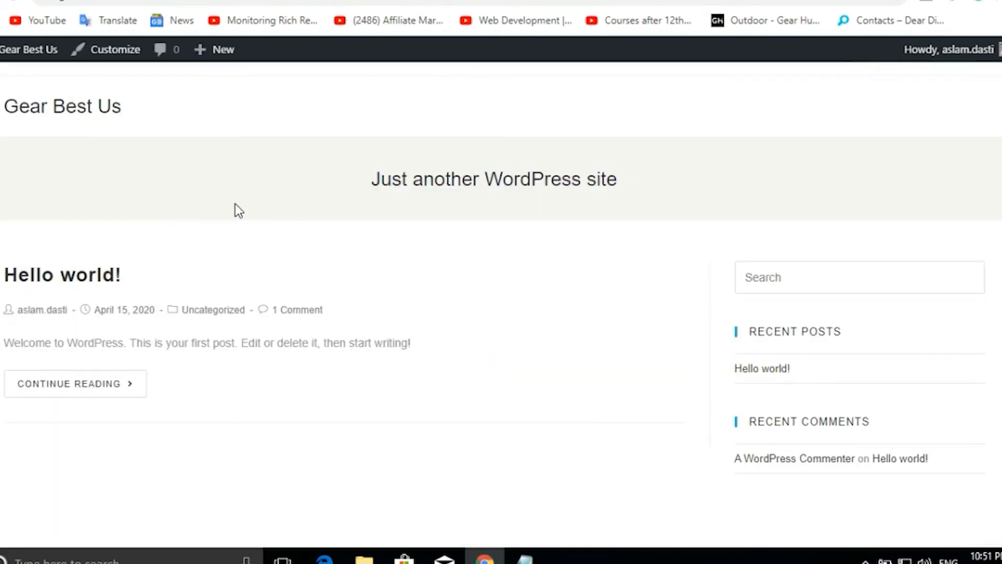
{"action": "scroll", "coordinate": [235, 205], "scroll_direction": "down", "scroll_amount": 3}
{"action": "scroll", "coordinate": [235, 205], "scroll_direction": "up", "scroll_amount": 3}
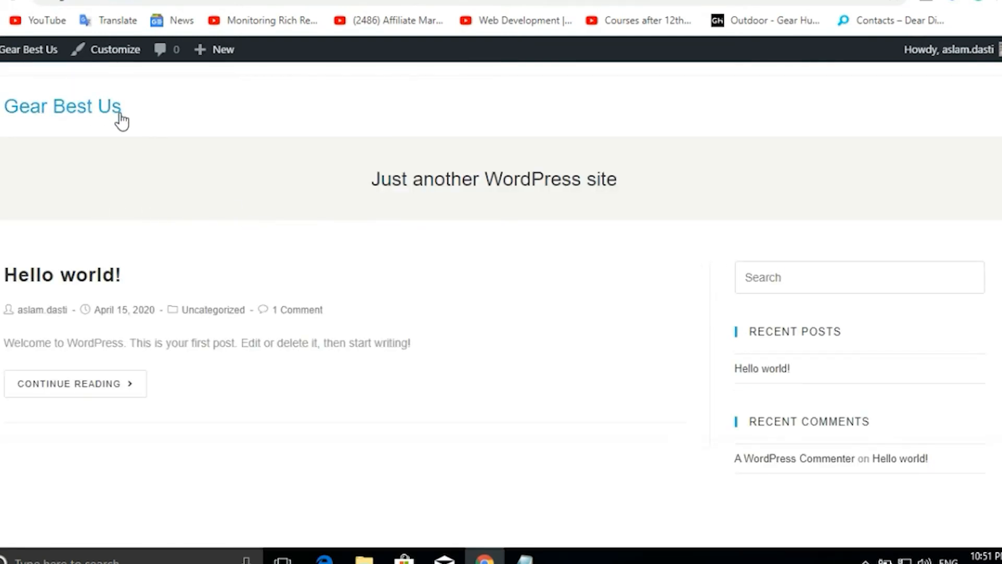
{"action": "left_click", "coordinate": [72, 108]}
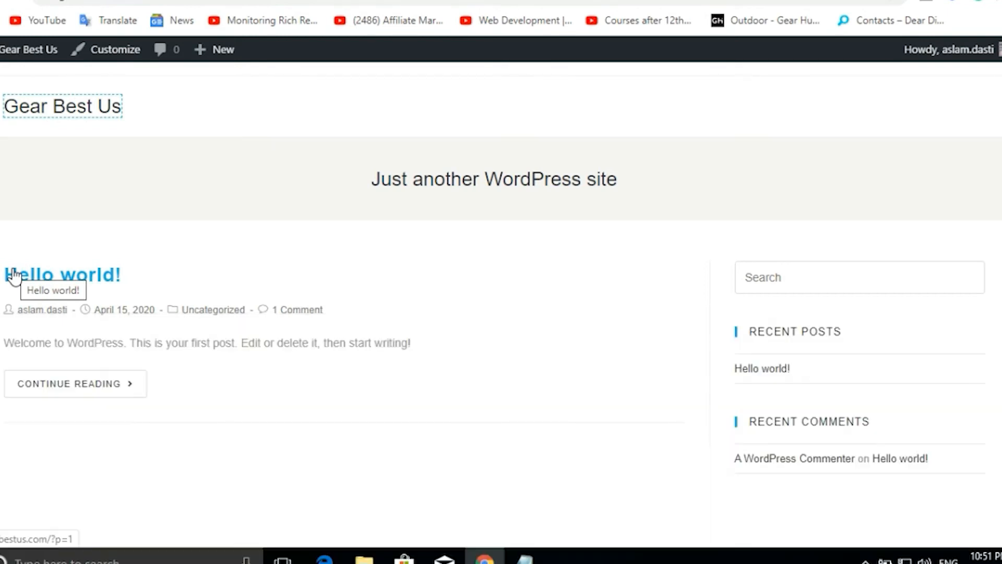
{"action": "left_click", "coordinate": [14, 275]}
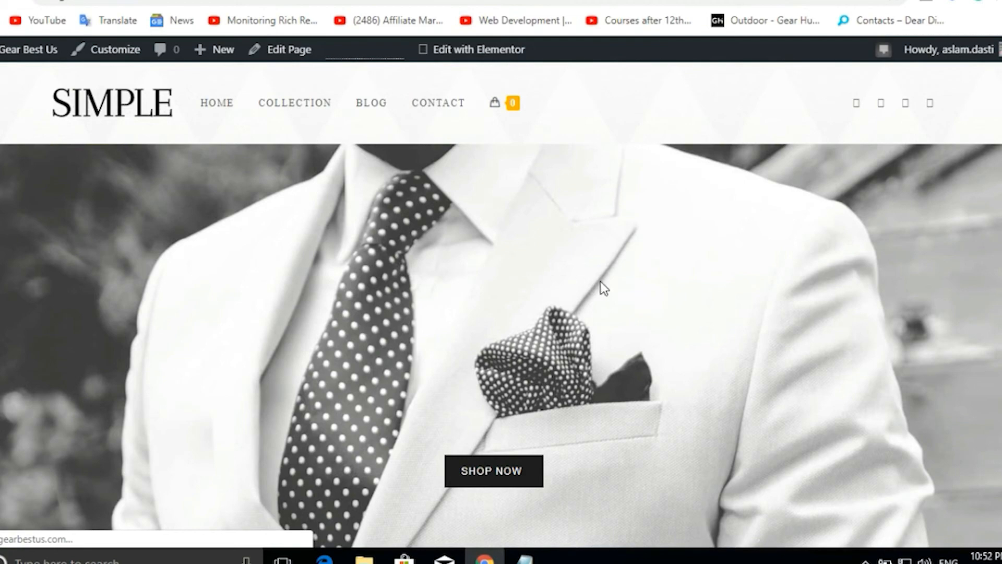
Browse the Simple storefront's Rs-priced blazers and footer, then check the empty mini-cart.
{"action": "scroll", "coordinate": [600, 286], "scroll_direction": "down", "scroll_amount": 12}
{"action": "scroll", "coordinate": [600, 286], "scroll_direction": "up", "scroll_amount": 4}
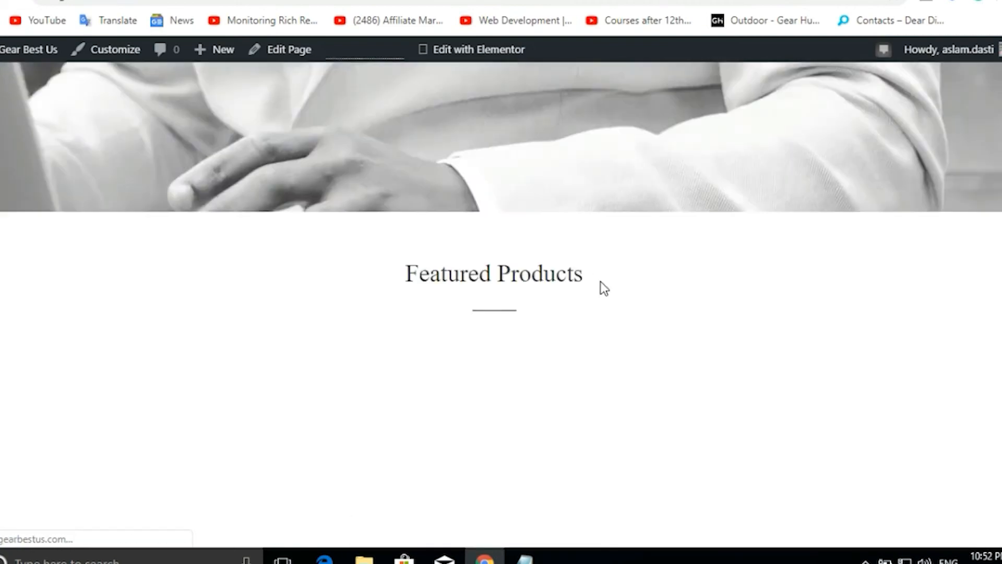
{"action": "scroll", "coordinate": [604, 288], "scroll_direction": "down", "scroll_amount": 6}
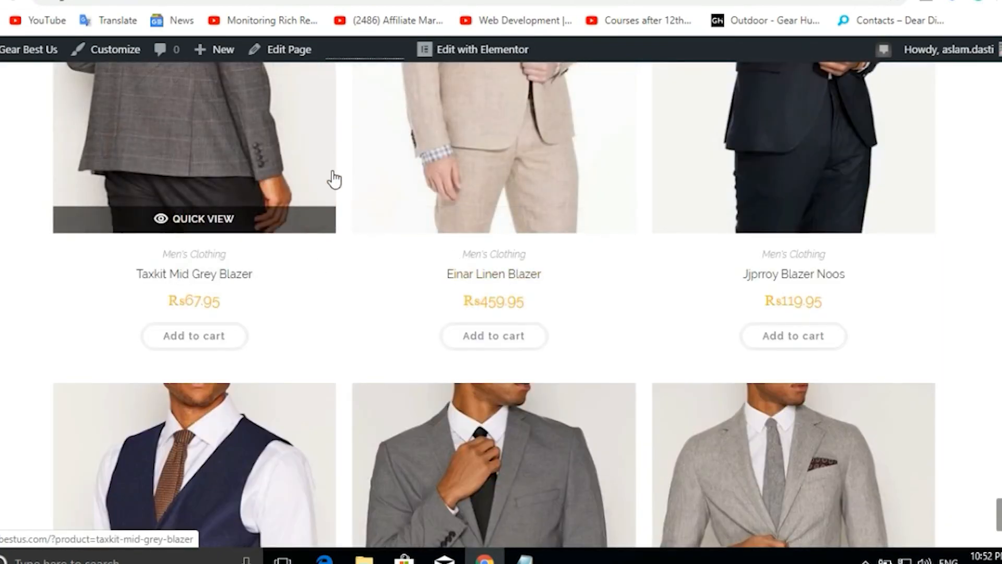
{"action": "scroll", "coordinate": [334, 179], "scroll_direction": "down", "scroll_amount": 7}
{"action": "scroll", "coordinate": [527, 172], "scroll_direction": "down", "scroll_amount": 2}
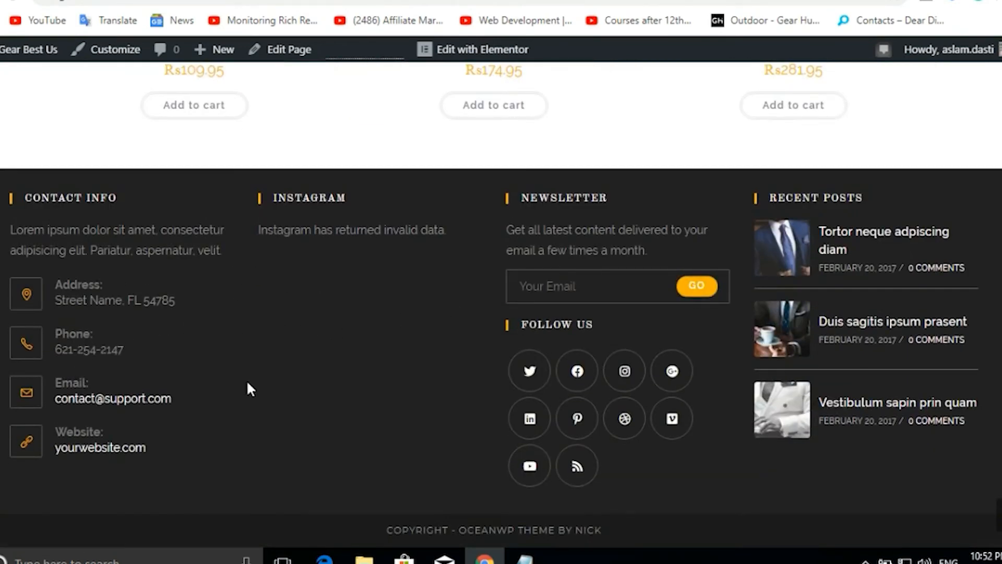
{"action": "scroll", "coordinate": [342, 412], "scroll_direction": "up", "scroll_amount": 6}
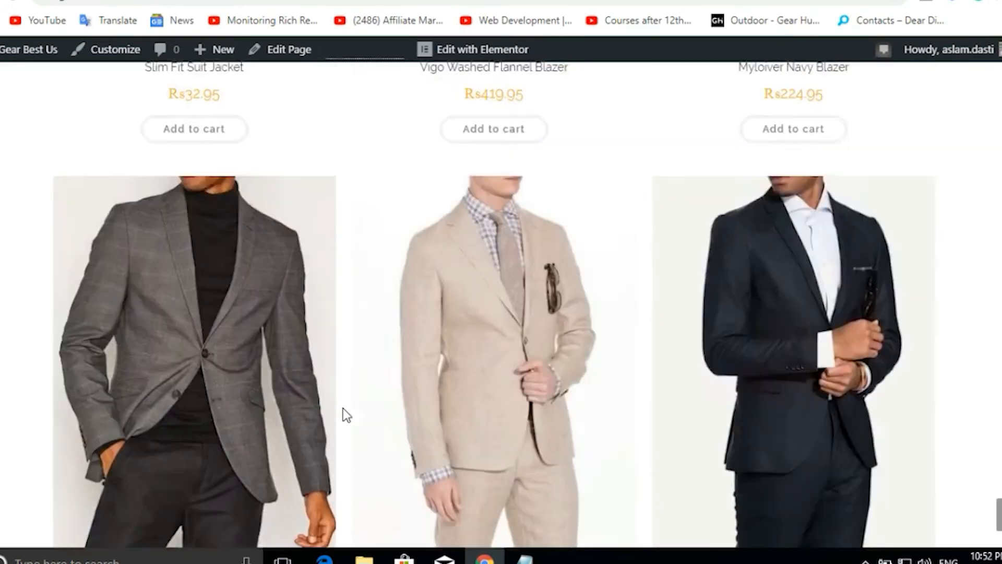
{"action": "scroll", "coordinate": [343, 412], "scroll_direction": "up", "scroll_amount": 10}
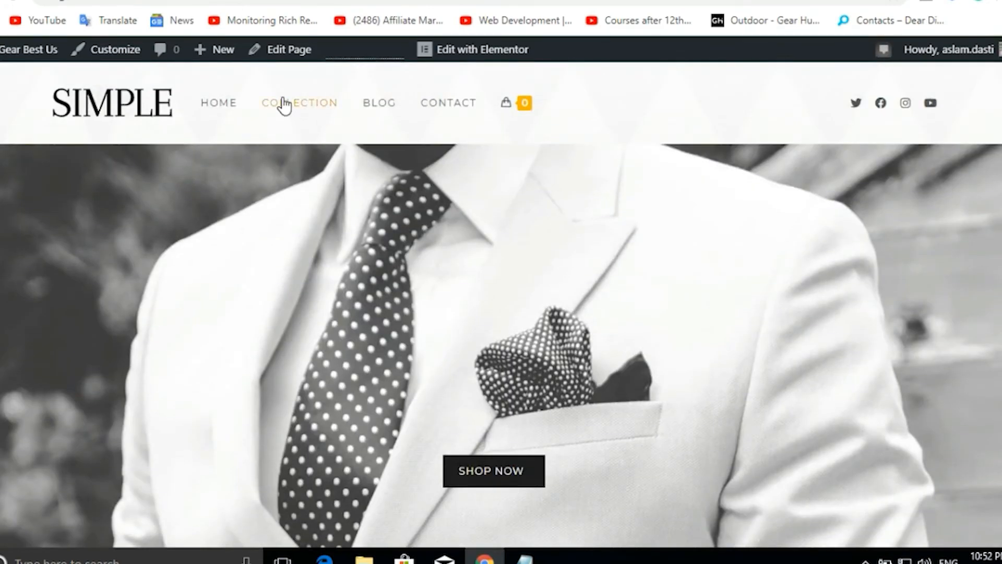
{"action": "mouse_move", "coordinate": [520, 110]}
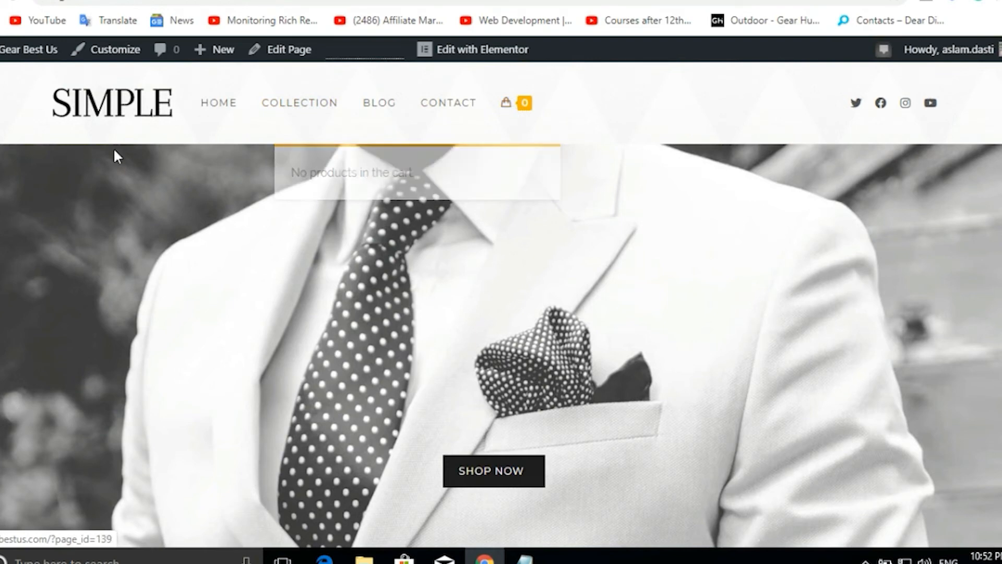
From the admin dashboard, open the Customizer's Site Identity panel via Appearance > Customize.
{"action": "left_click", "coordinate": [136, 2]}
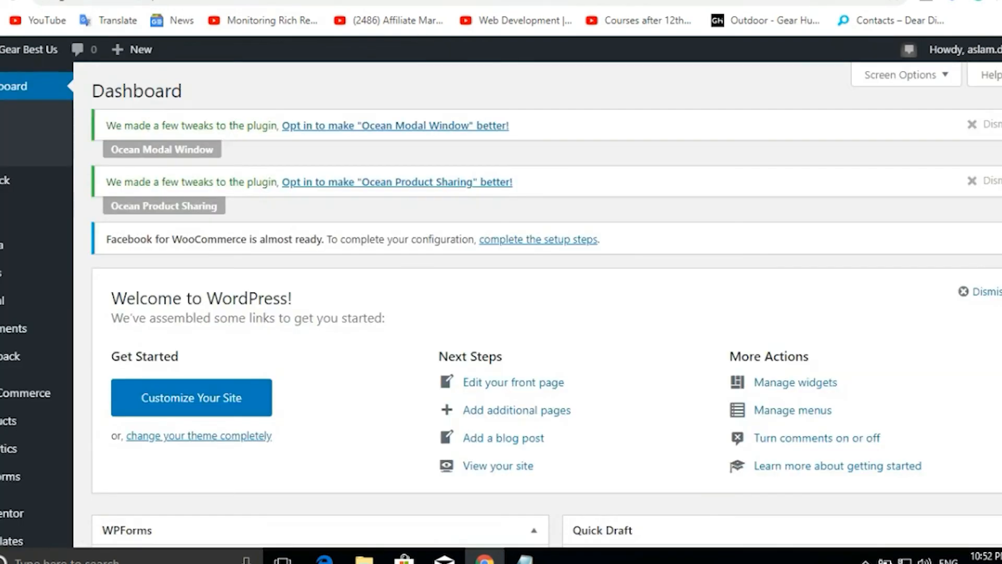
{"action": "left_click", "coordinate": [261, 1]}
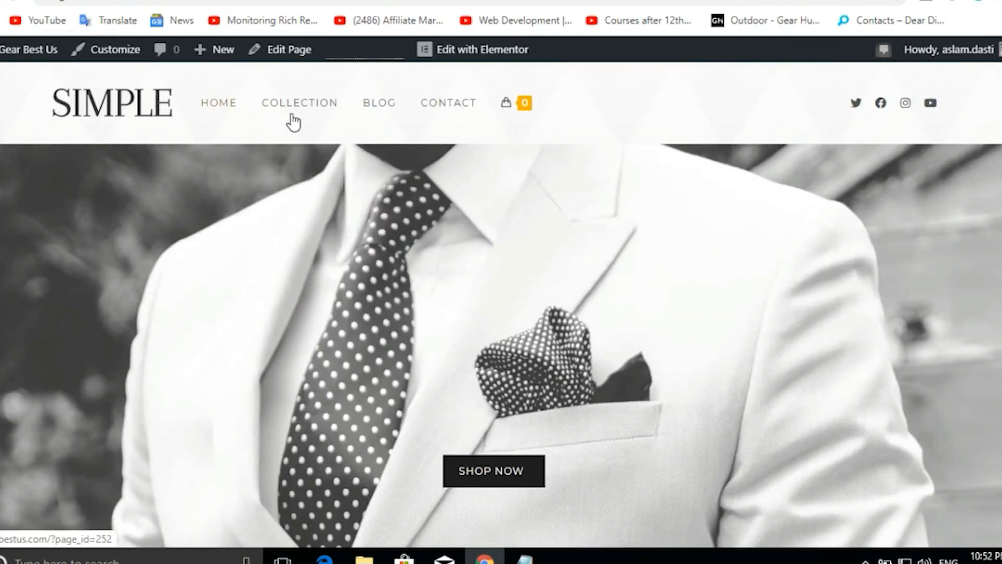
{"action": "left_click", "coordinate": [112, 1]}
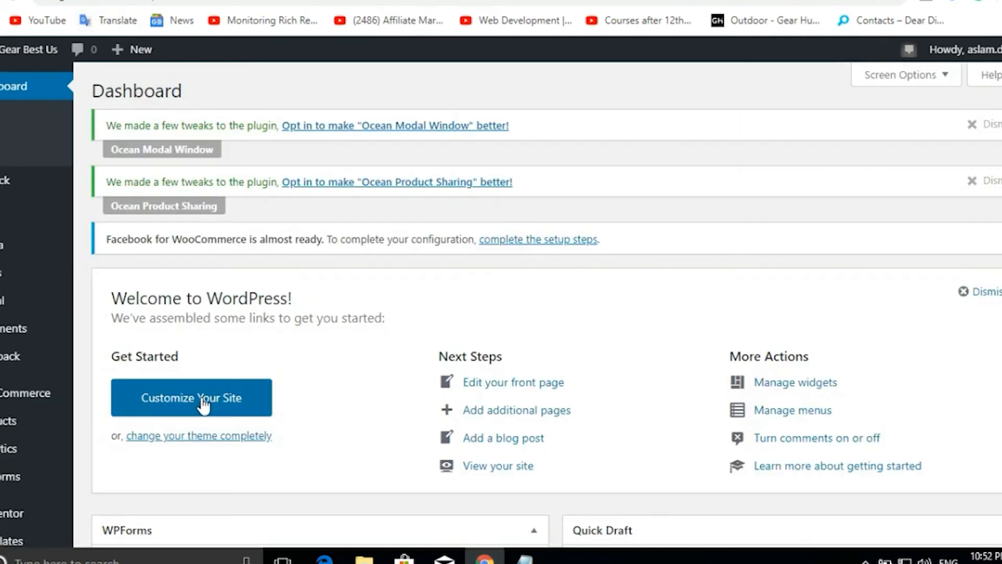
{"action": "scroll", "coordinate": [170, 448], "scroll_direction": "down", "scroll_amount": 5}
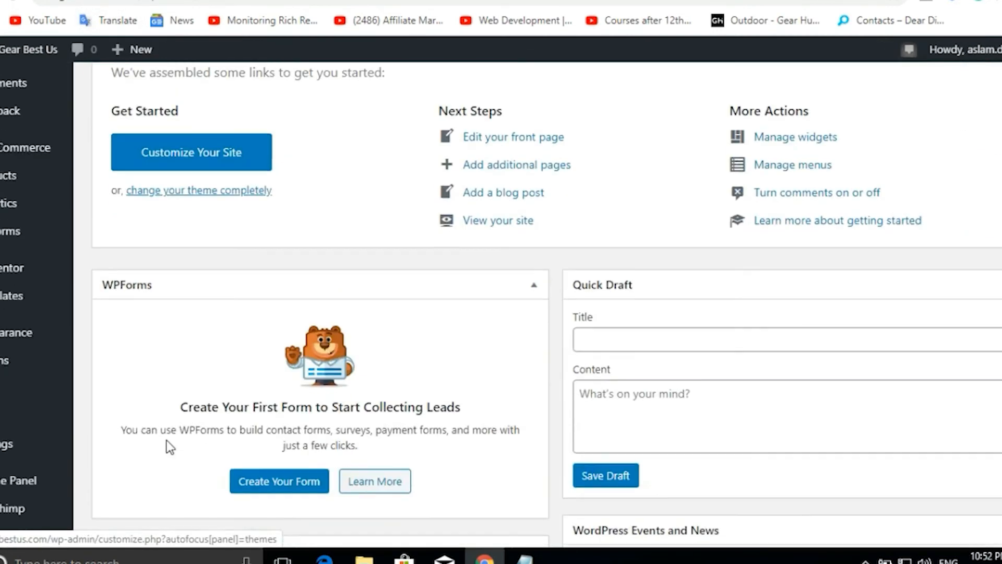
{"action": "mouse_move", "coordinate": [15, 332]}
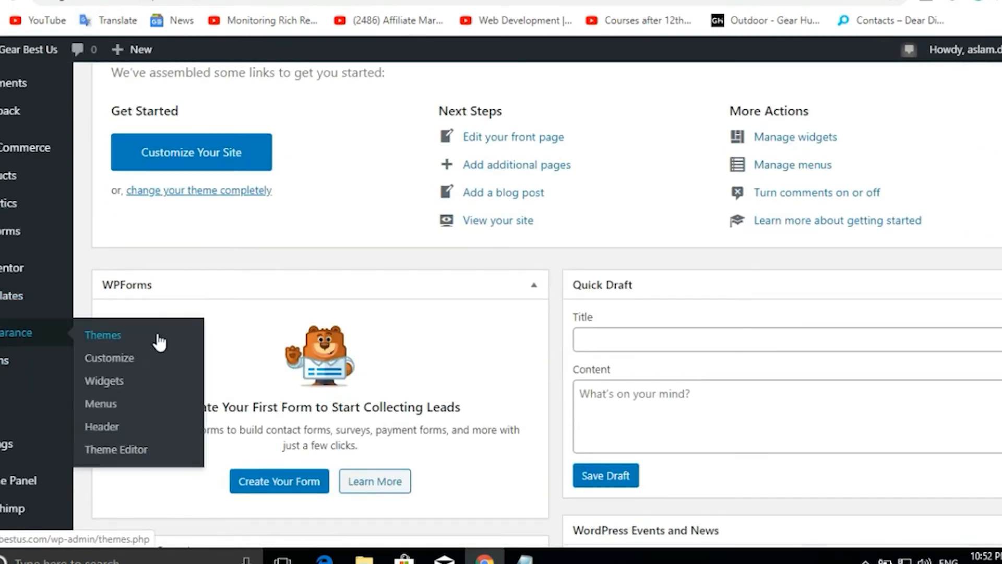
{"action": "left_click", "coordinate": [115, 359]}
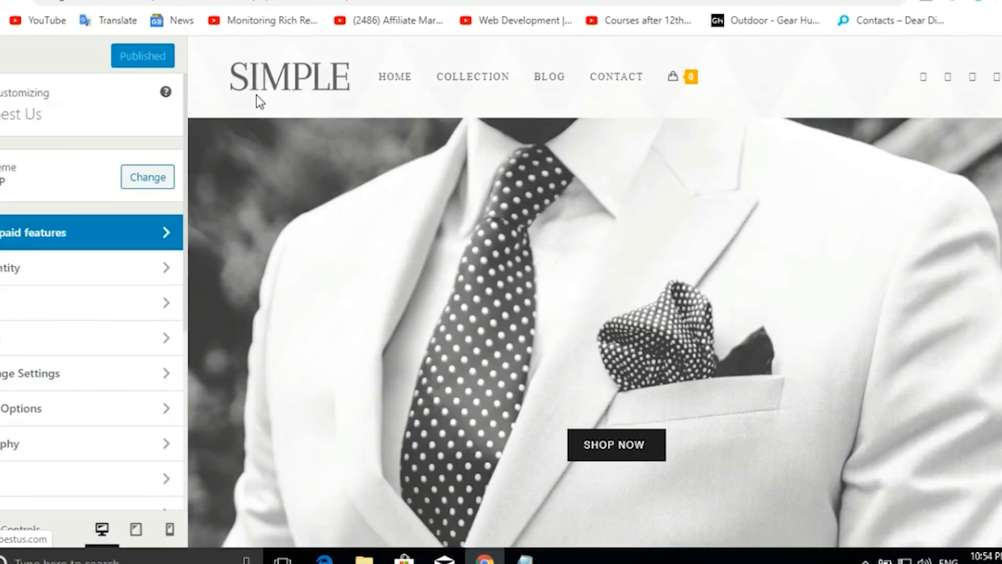
{"action": "left_click", "coordinate": [135, 276]}
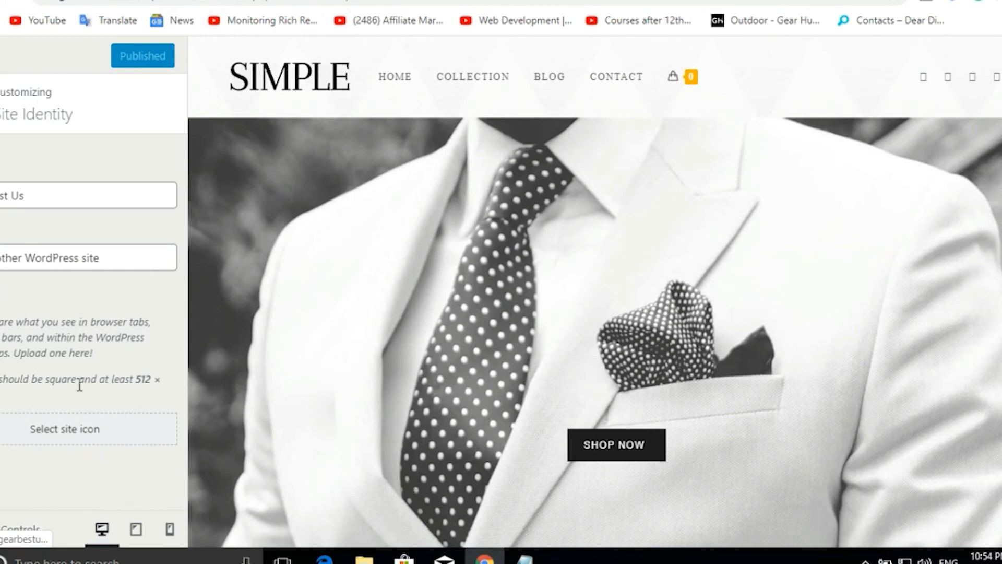
Upload the orange shopping-bag logo from Pictures as the site icon and clear the default tagline.
{"action": "left_click", "coordinate": [72, 432]}
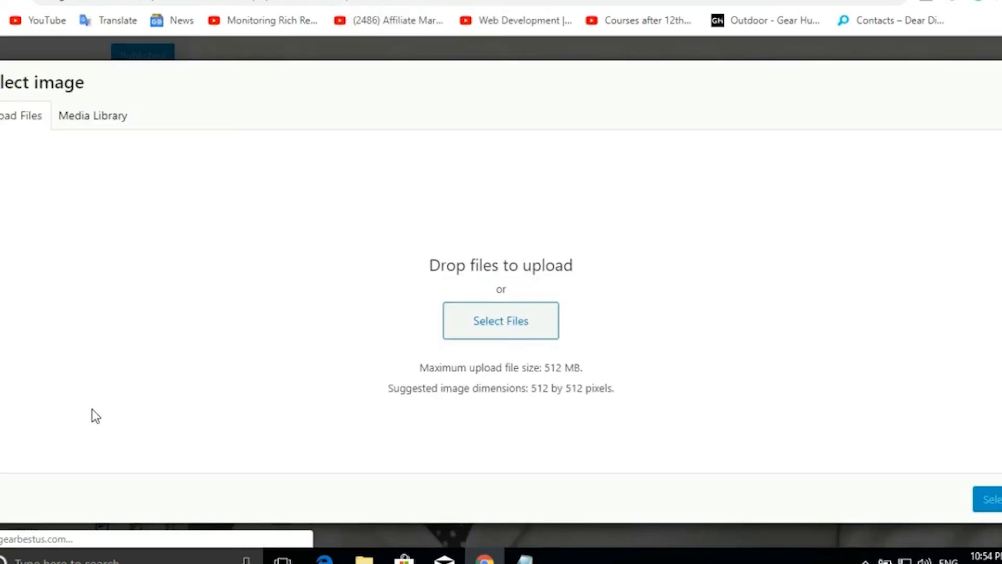
{"action": "left_click", "coordinate": [364, 557]}
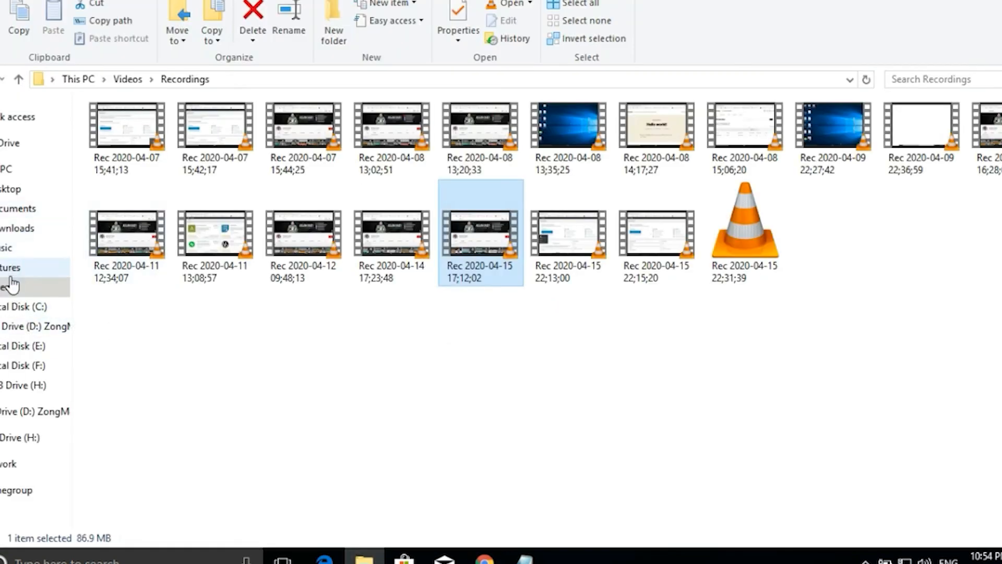
{"action": "left_click", "coordinate": [12, 275]}
{"action": "left_click_drag", "start_coordinate": [128, 258], "coordinate": [381, 328]}
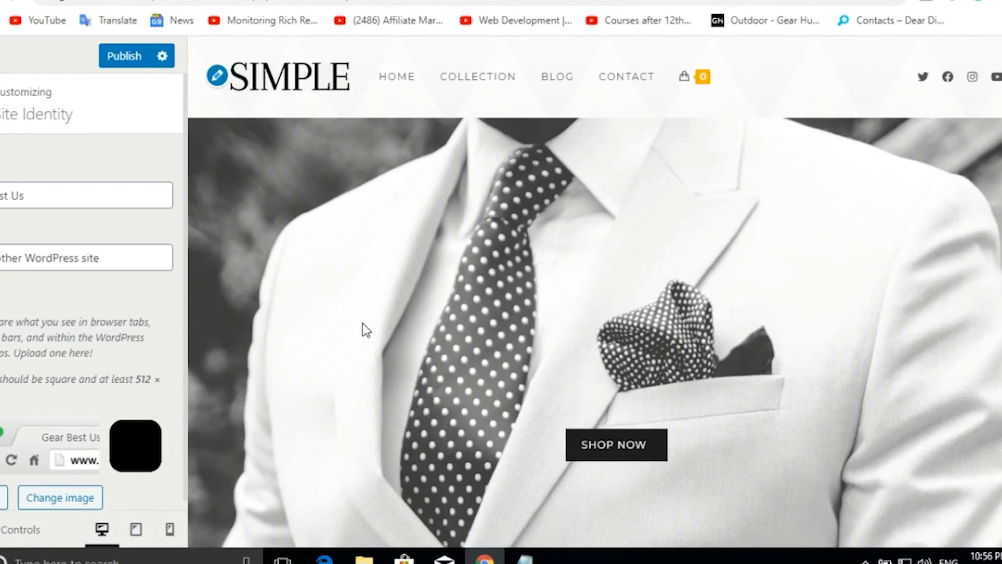
{"action": "left_click", "coordinate": [117, 257]}
{"action": "key", "text": "BackSpace"}
{"action": "key", "text": "BackSpace"}
{"action": "key", "text": "BackSpace"}
{"action": "key", "text": "BackSpace"}
{"action": "key", "text": "BackSpace"}
{"action": "key", "text": "BackSpace"}
{"action": "key", "text": "BackSpace"}
{"action": "key", "text": "BackSpace"}
{"action": "key", "text": "BackSpace"}
{"action": "key", "text": "BackSpace"}
{"action": "key", "text": "BackSpace"}
{"action": "key", "text": "BackSpace"}
{"action": "key", "text": "BackSpace"}
{"action": "key", "text": "BackSpace"}
{"action": "key", "text": "BackSpace"}
{"action": "key", "text": "BackSpace"}
{"action": "key", "text": "BackSpace"}
{"action": "key", "text": "BackSpace"}
{"action": "key", "text": "BackSpace"}
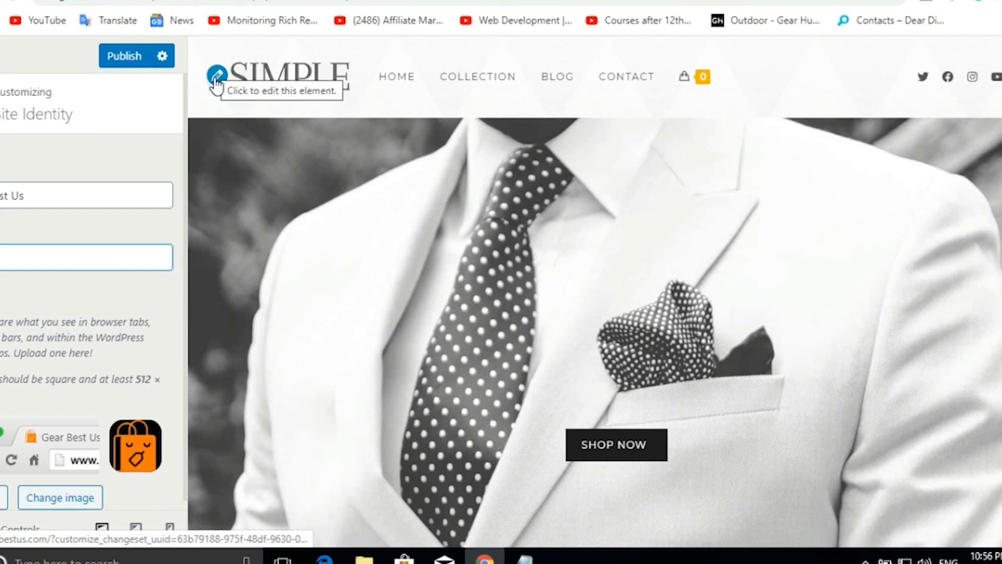
Upload the Gearbestus logo as the uncropped site logo, publish it, and view the live site.
{"action": "left_click", "coordinate": [215, 81]}
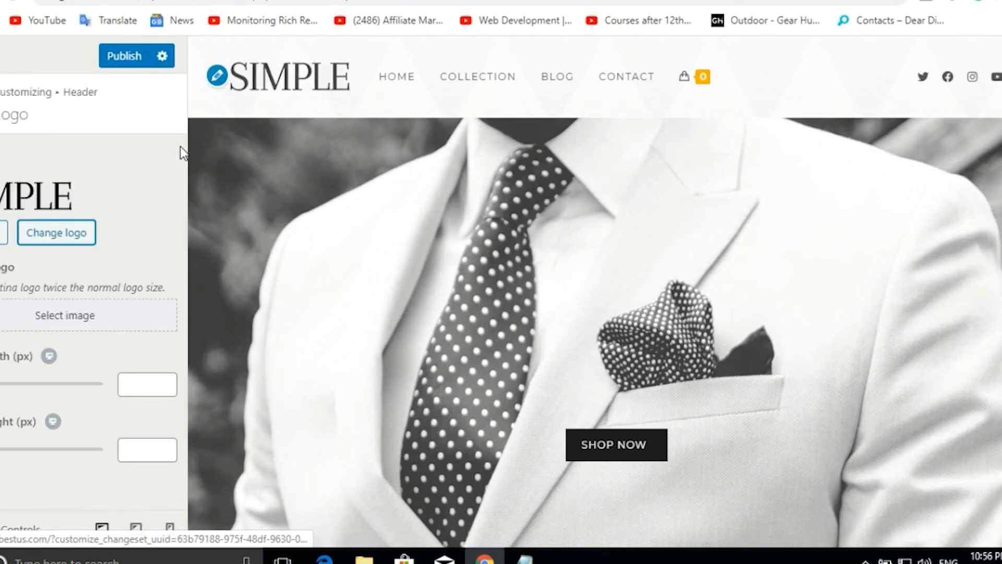
{"action": "left_click", "coordinate": [42, 240]}
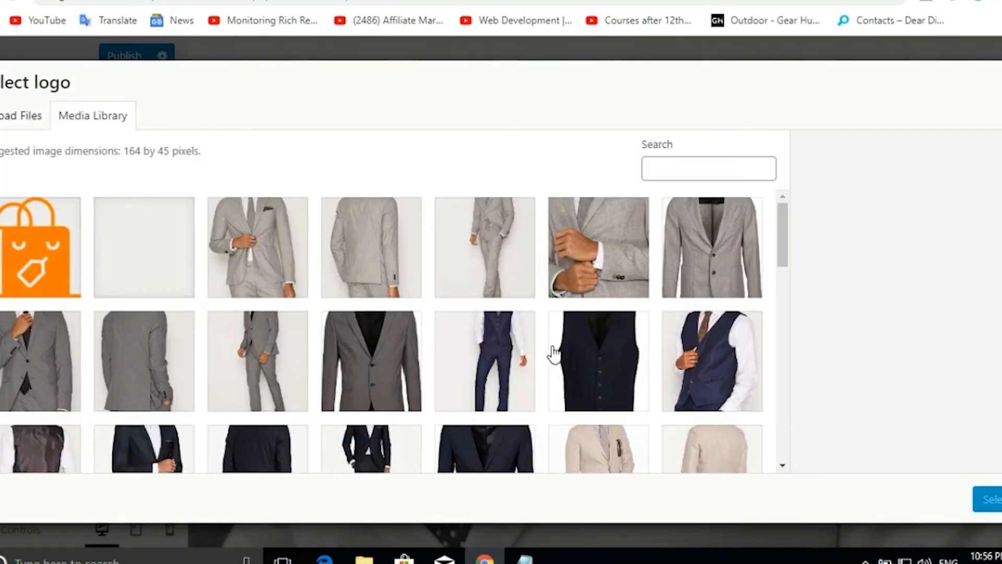
{"action": "left_click", "coordinate": [364, 558]}
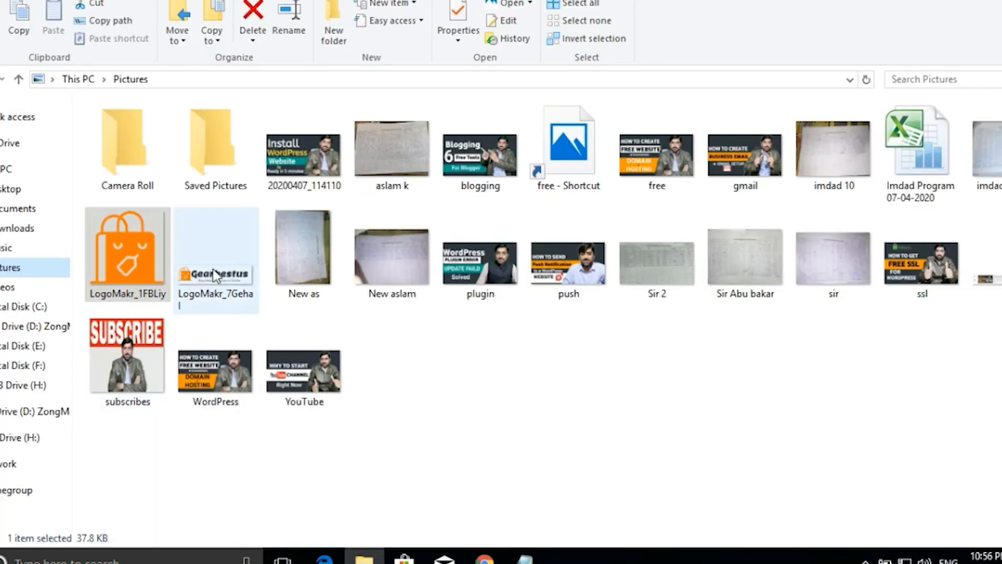
{"action": "left_click_drag", "start_coordinate": [216, 273], "coordinate": [380, 355]}
{"action": "left_click", "coordinate": [986, 499]}
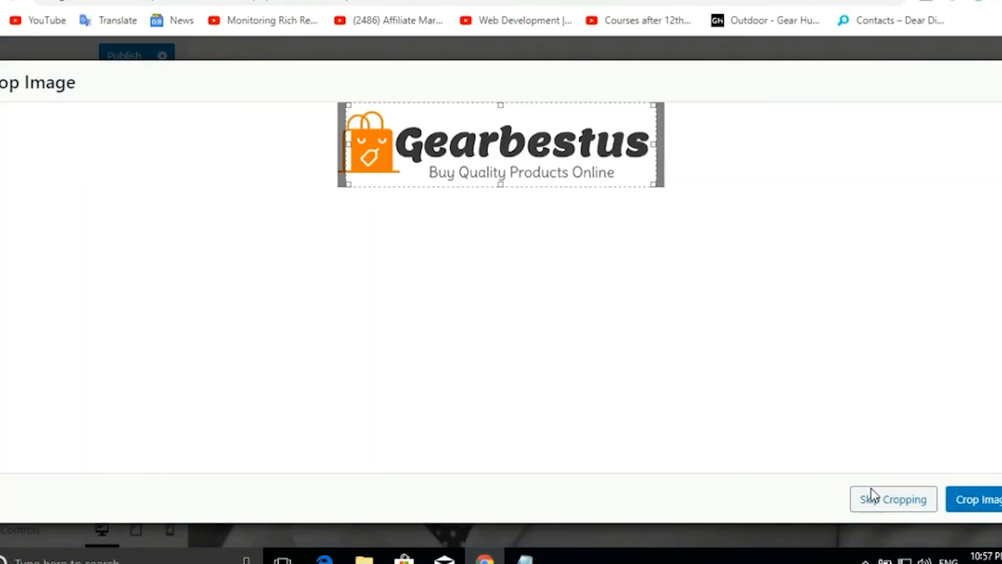
{"action": "left_click", "coordinate": [871, 495]}
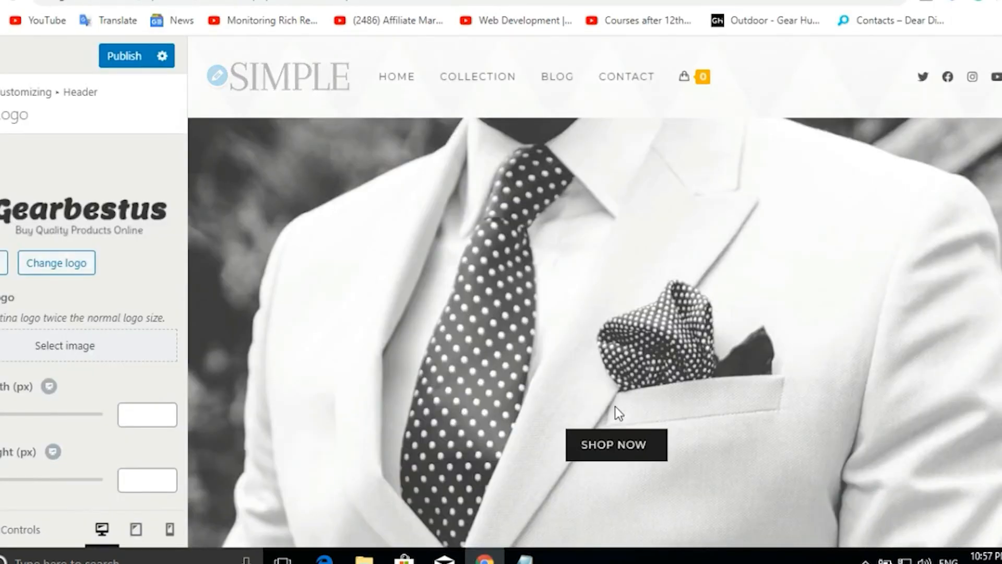
{"action": "left_click", "coordinate": [124, 64]}
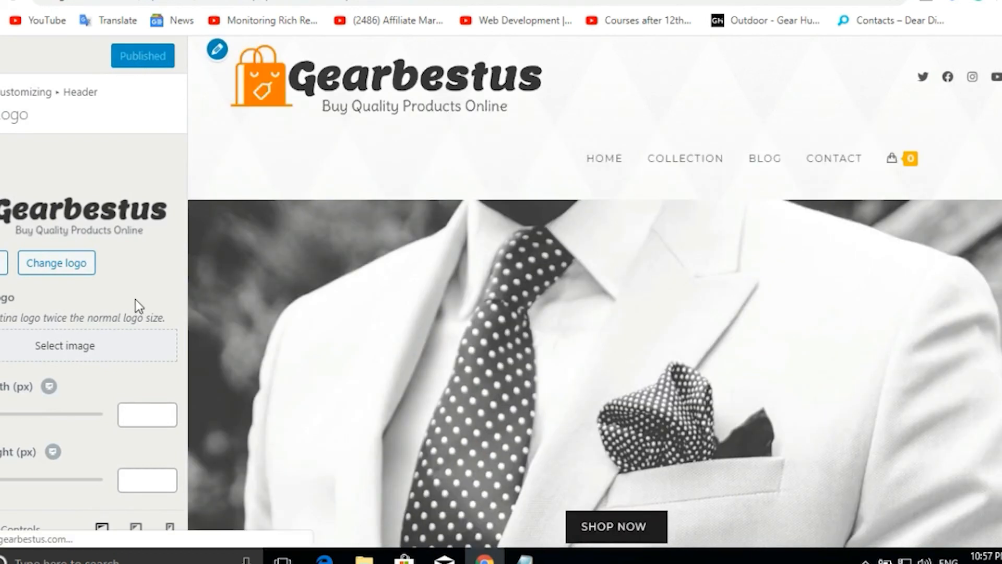
{"action": "left_click", "coordinate": [343, 0]}
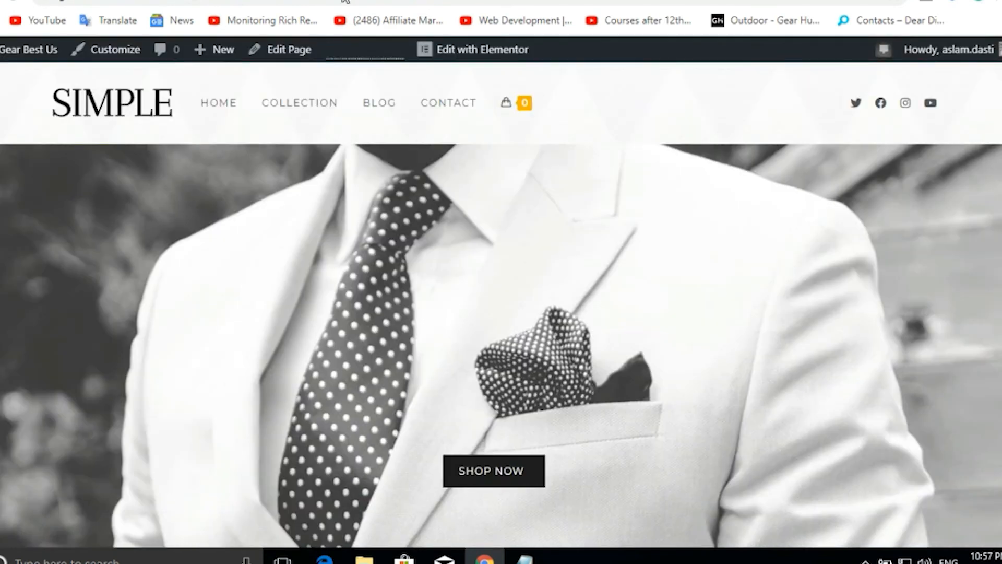
Reload the homepage with the Gearbestus logo and browse the Rs-priced Featured Products and footer.
{"action": "left_click", "coordinate": [117, 104]}
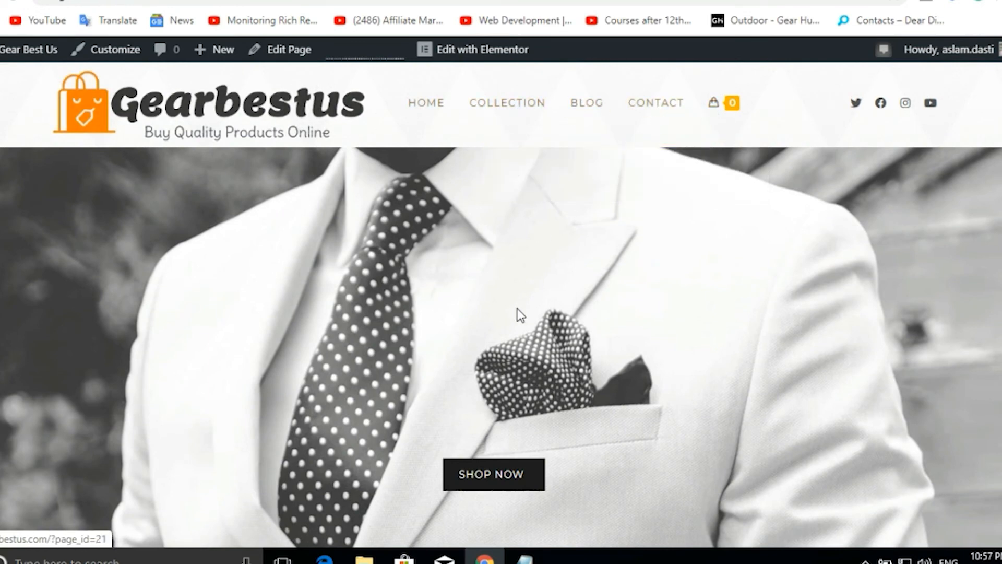
{"action": "scroll", "coordinate": [519, 315], "scroll_direction": "down", "scroll_amount": 5}
{"action": "scroll", "coordinate": [516, 309], "scroll_direction": "down", "scroll_amount": 11}
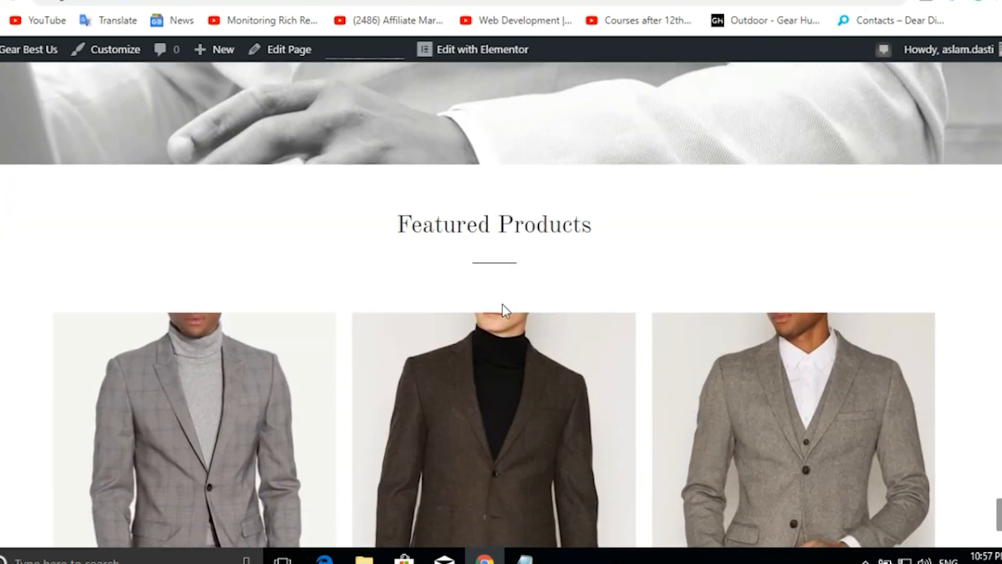
{"action": "scroll", "coordinate": [286, 287], "scroll_direction": "down", "scroll_amount": 5}
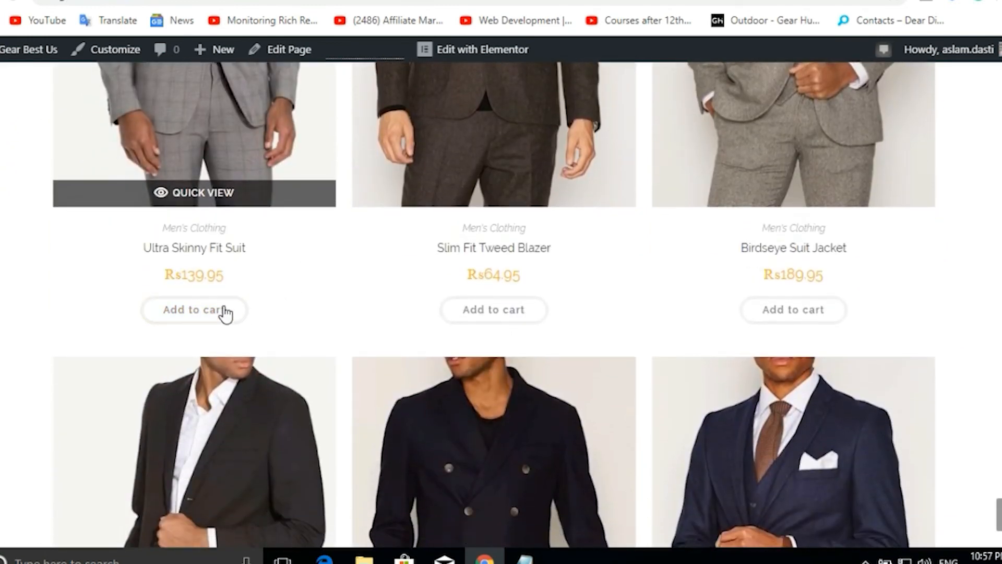
{"action": "scroll", "coordinate": [658, 261], "scroll_direction": "up", "scroll_amount": 8}
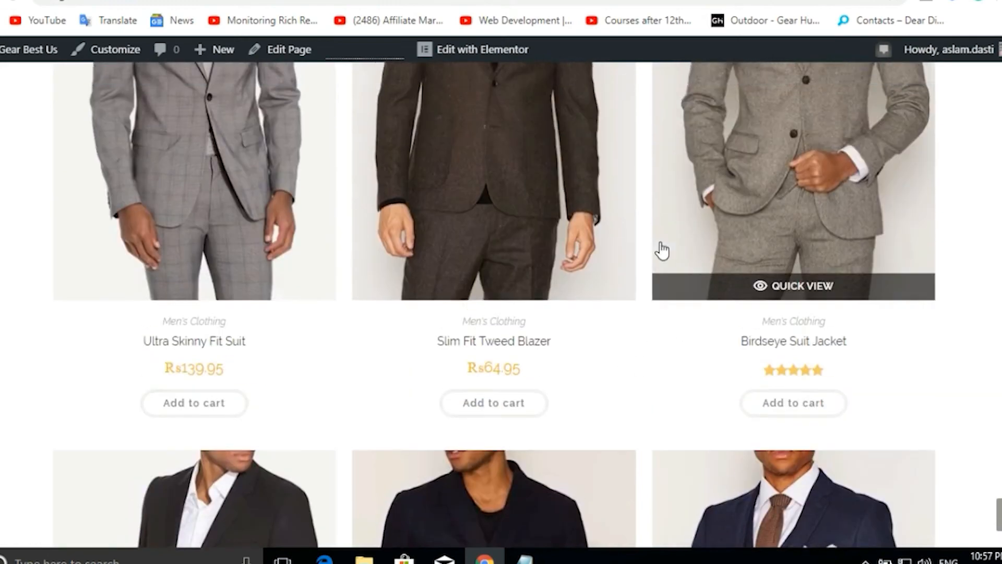
{"action": "scroll", "coordinate": [660, 245], "scroll_direction": "down", "scroll_amount": 20}
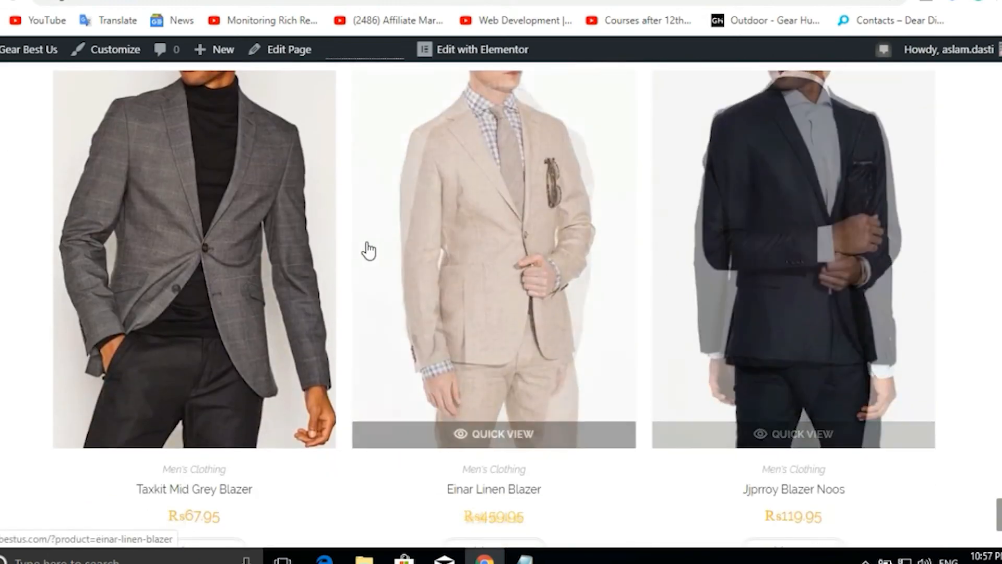
{"action": "scroll", "coordinate": [340, 284], "scroll_direction": "down", "scroll_amount": 9}
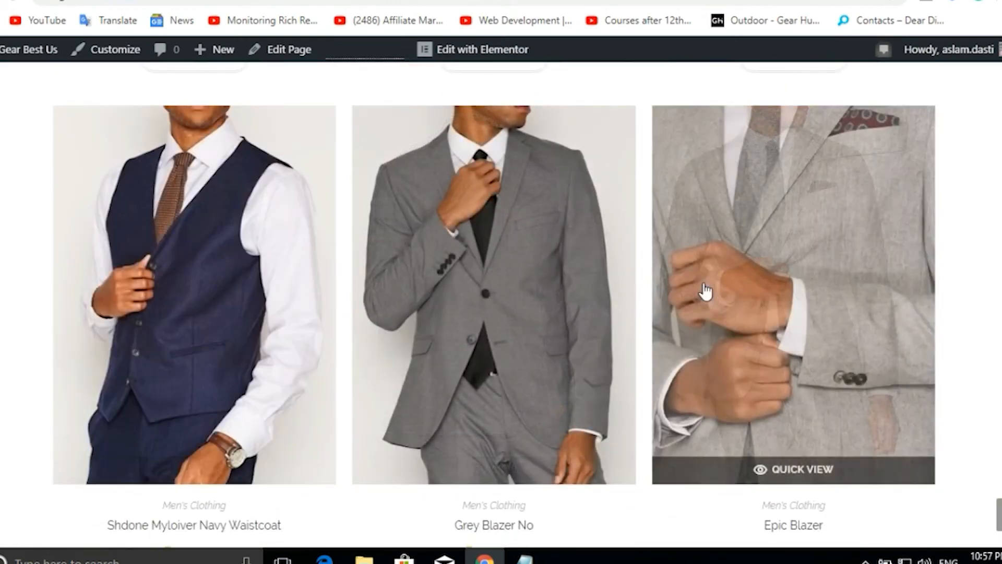
{"action": "scroll", "coordinate": [704, 282], "scroll_direction": "down", "scroll_amount": 9}
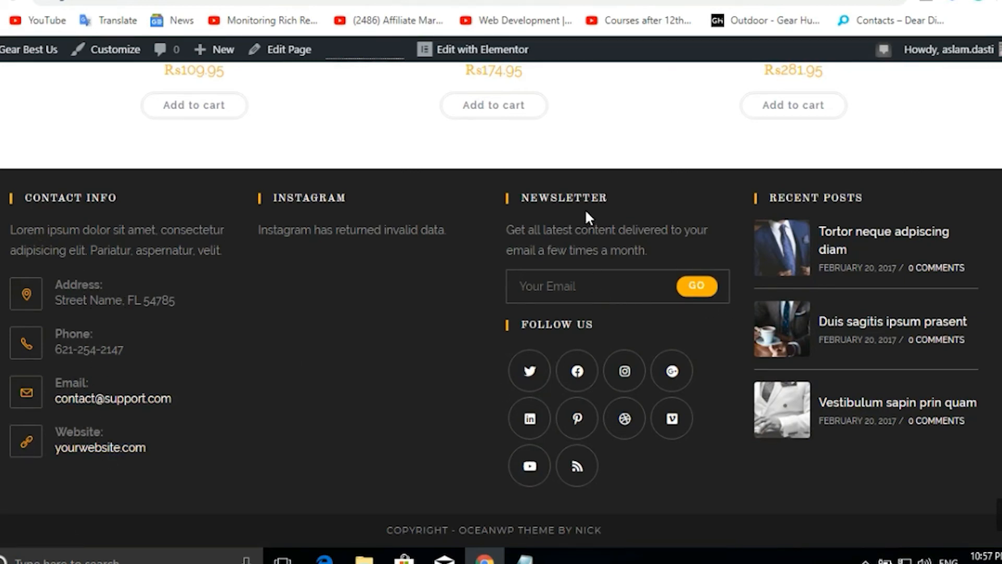
Try the newsletter email field, then open the Ultra Skinny Fit Suit product page.
{"action": "left_click", "coordinate": [601, 299]}
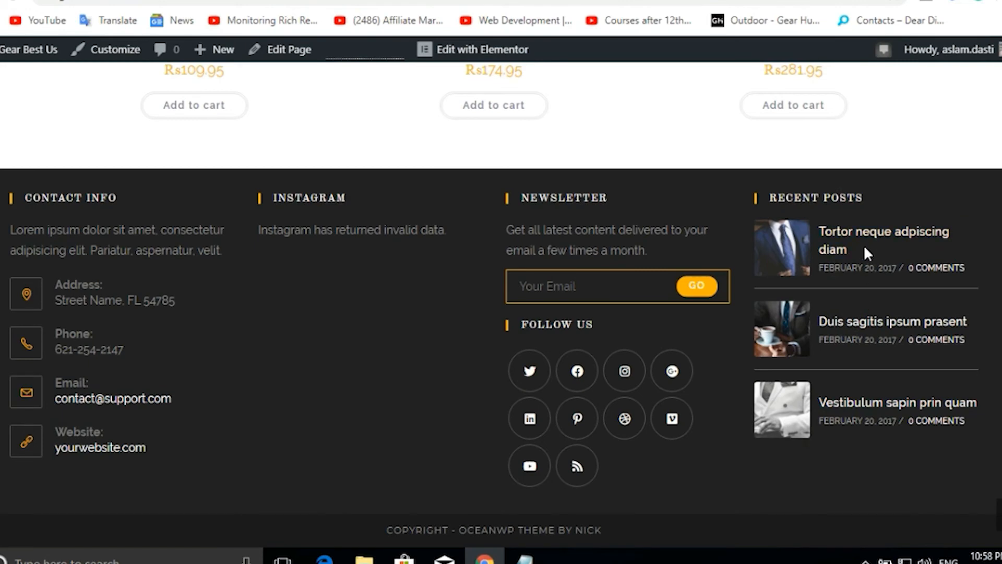
{"action": "scroll", "coordinate": [467, 292], "scroll_direction": "up", "scroll_amount": 10}
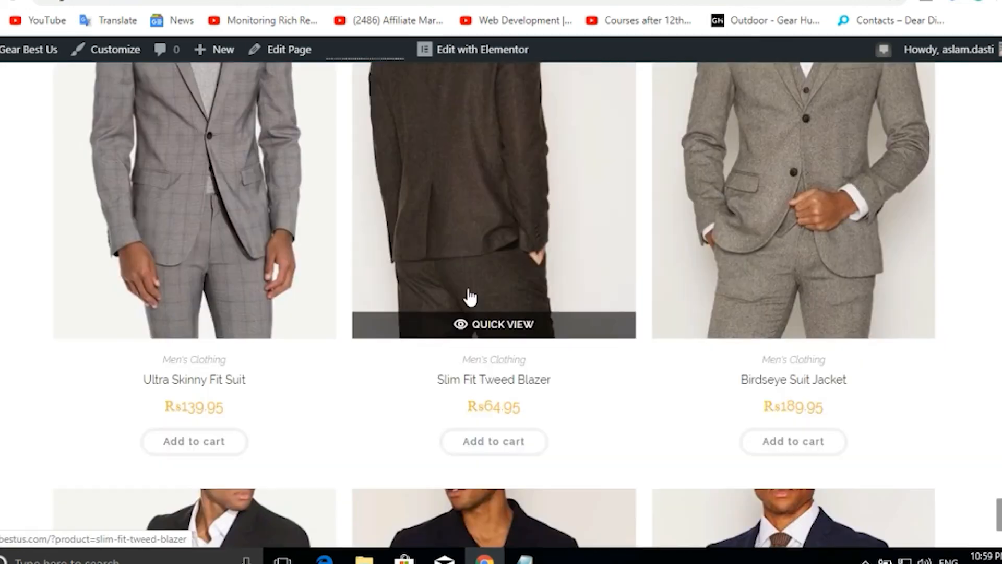
{"action": "scroll", "coordinate": [394, 452], "scroll_direction": "up", "scroll_amount": 2}
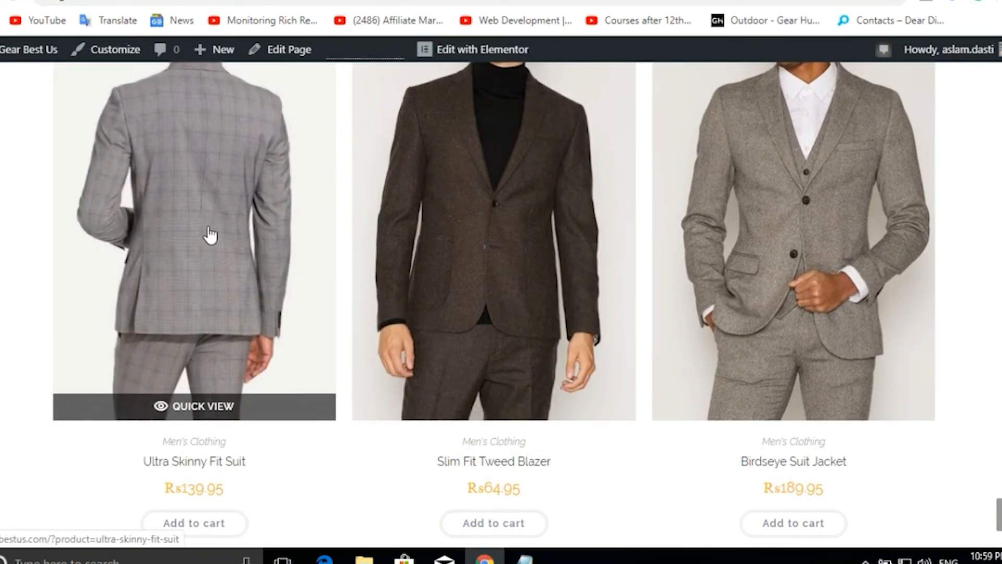
{"action": "left_click", "coordinate": [193, 204]}
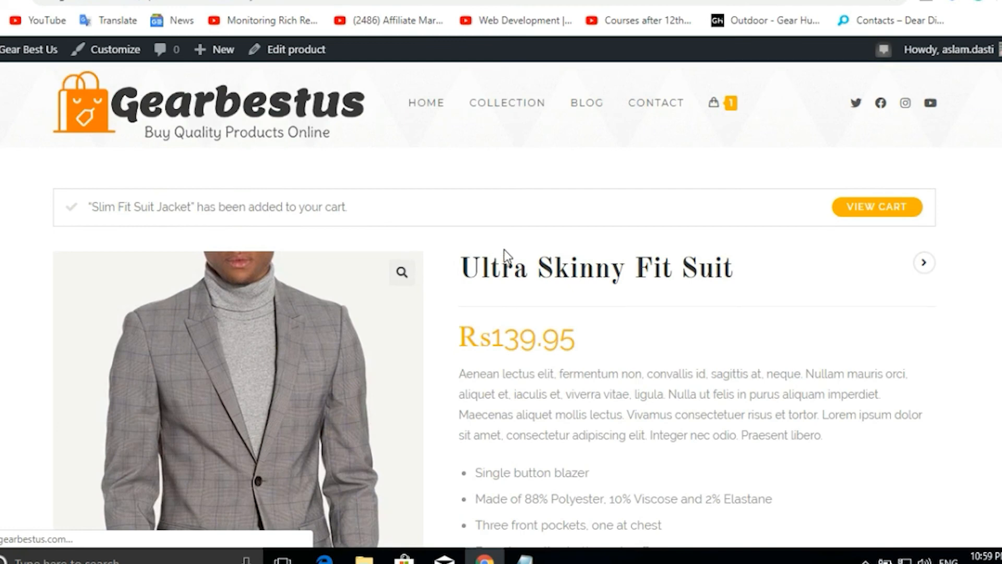
Scroll the Ultra Skinny Fit Suit page and highlight its Rs139.95 price.
{"action": "scroll", "coordinate": [450, 228], "scroll_direction": "down", "scroll_amount": 6}
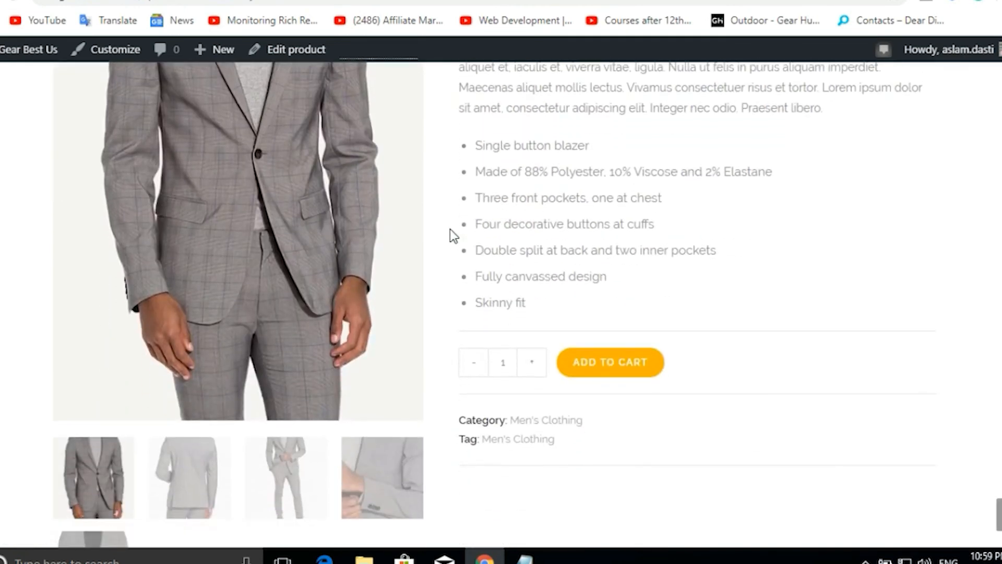
{"action": "scroll", "coordinate": [449, 228], "scroll_direction": "up", "scroll_amount": 3}
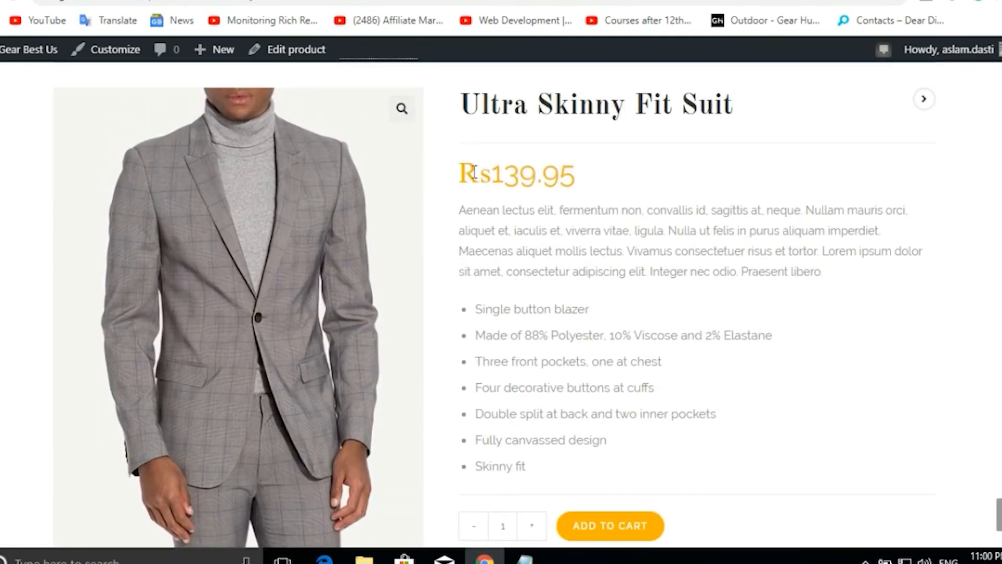
{"action": "left_click_drag", "start_coordinate": [492, 174], "coordinate": [573, 185]}
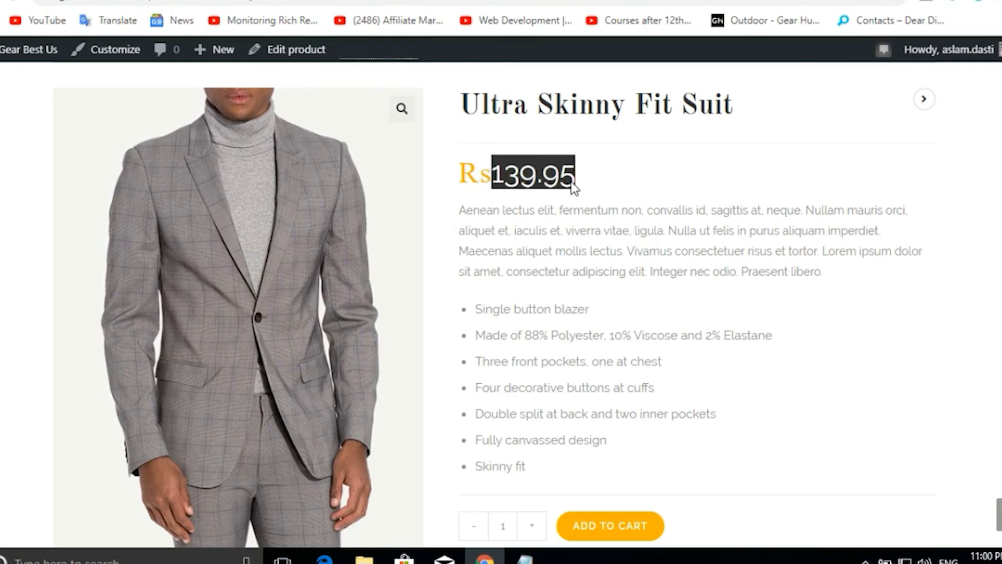
{"action": "scroll", "coordinate": [616, 214], "scroll_direction": "down", "scroll_amount": 2}
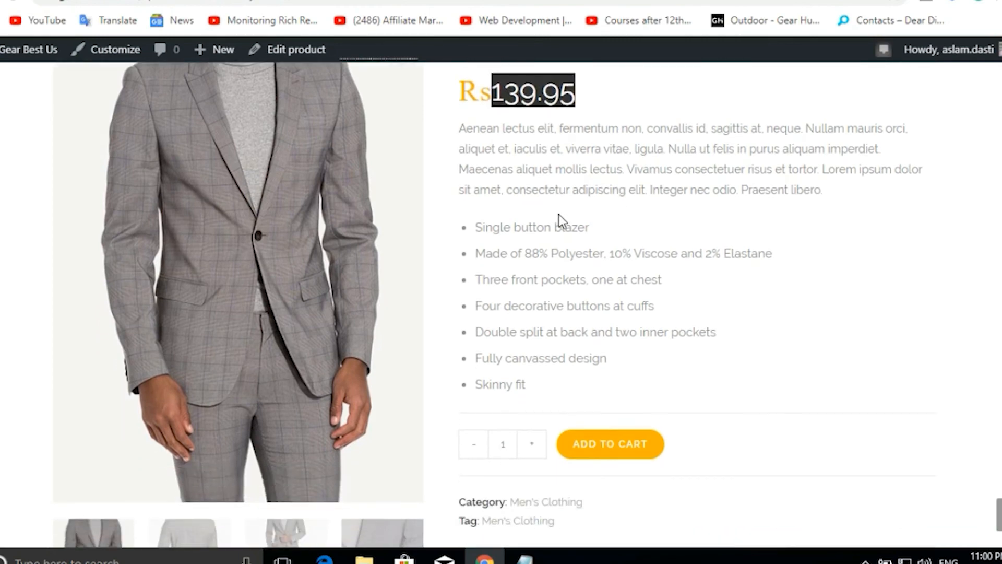
{"action": "left_click_drag", "start_coordinate": [509, 148], "coordinate": [552, 264]}
{"action": "scroll", "coordinate": [552, 256], "scroll_direction": "down", "scroll_amount": 10}
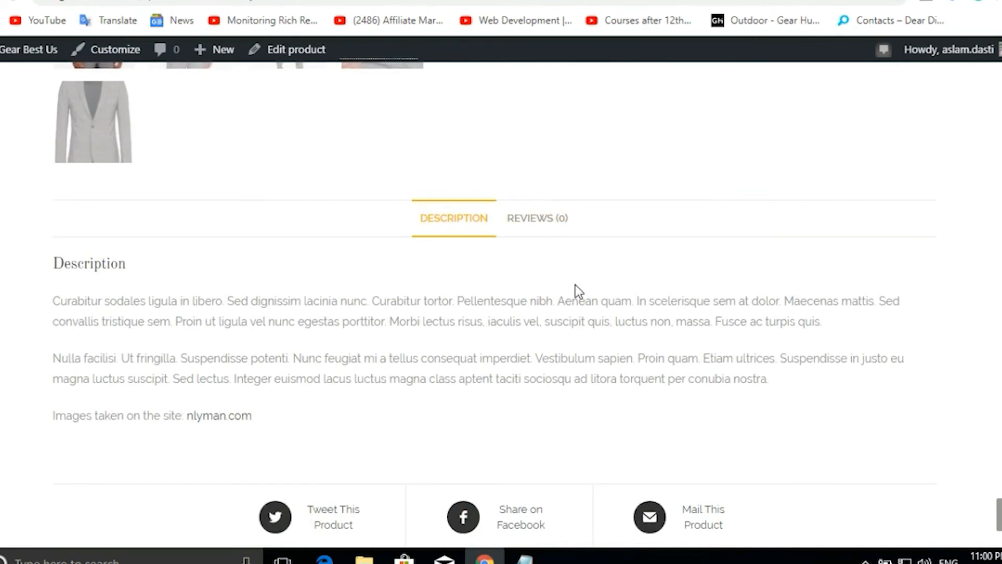
Give the suit a five-star rating under Reviews, then return to the Description tab.
{"action": "left_click", "coordinate": [545, 230]}
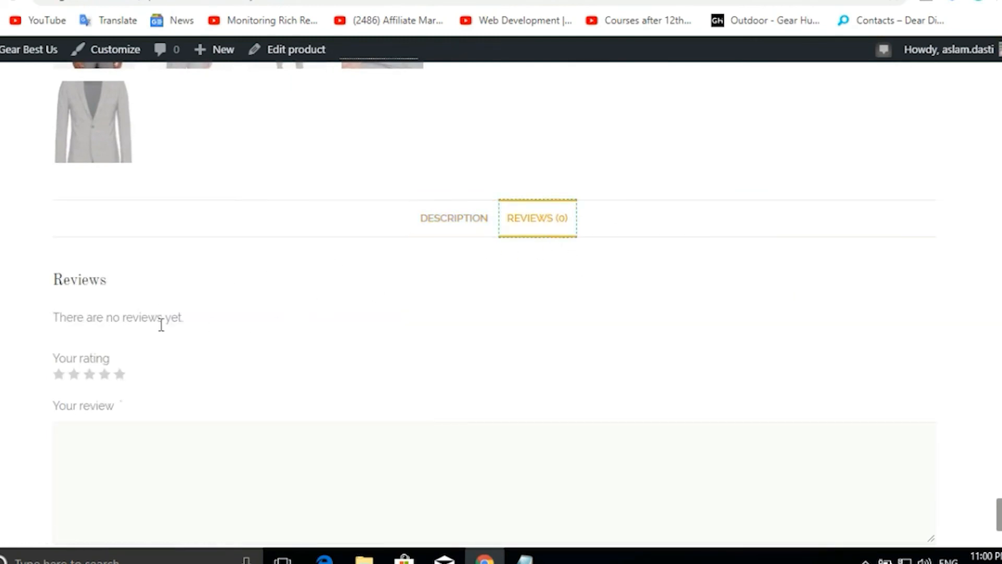
{"action": "left_click", "coordinate": [121, 378]}
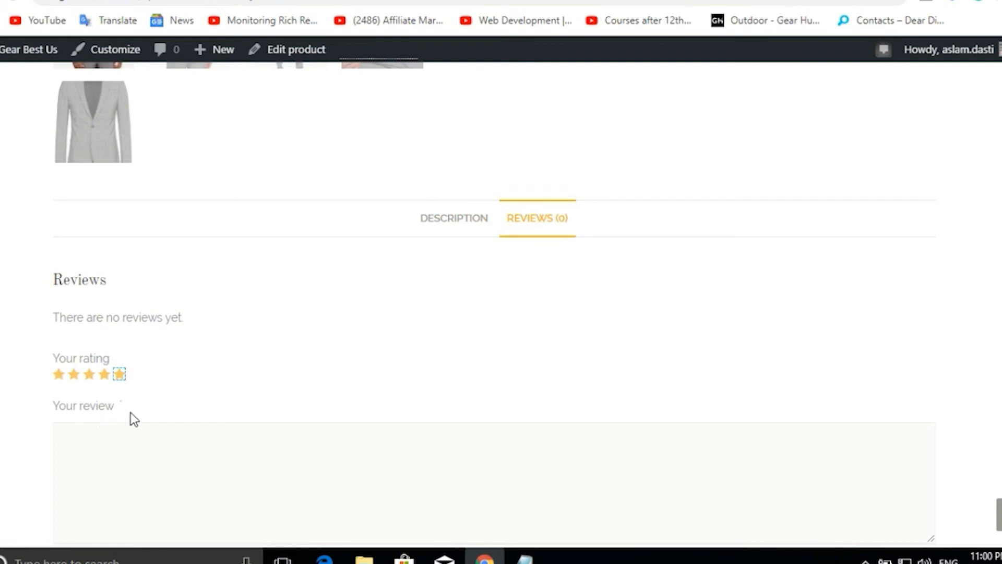
{"action": "left_click", "coordinate": [484, 220]}
{"action": "scroll", "coordinate": [493, 250], "scroll_direction": "down", "scroll_amount": 4}
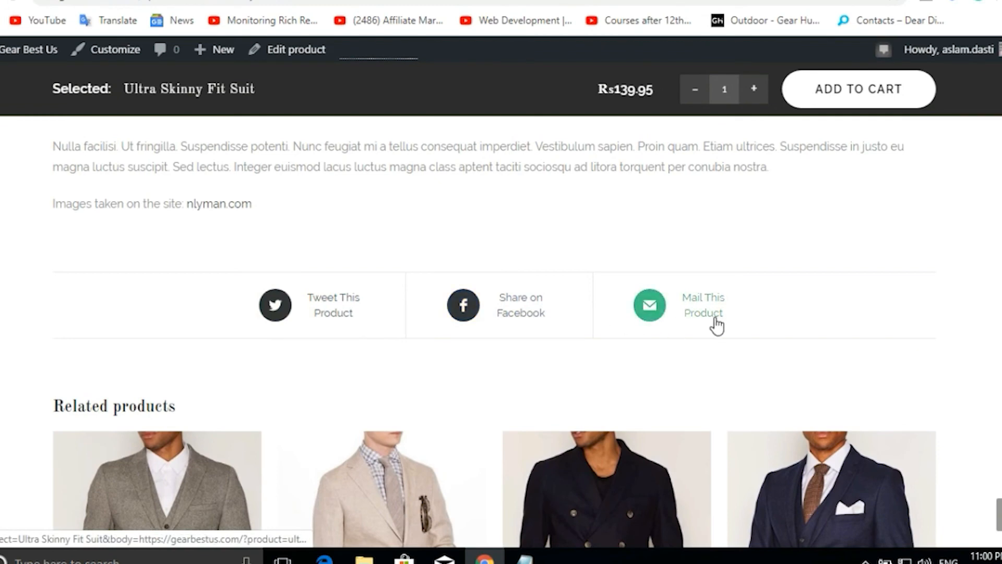
{"action": "scroll", "coordinate": [366, 324], "scroll_direction": "down", "scroll_amount": 4}
{"action": "scroll", "coordinate": [387, 334], "scroll_direction": "down", "scroll_amount": 2}
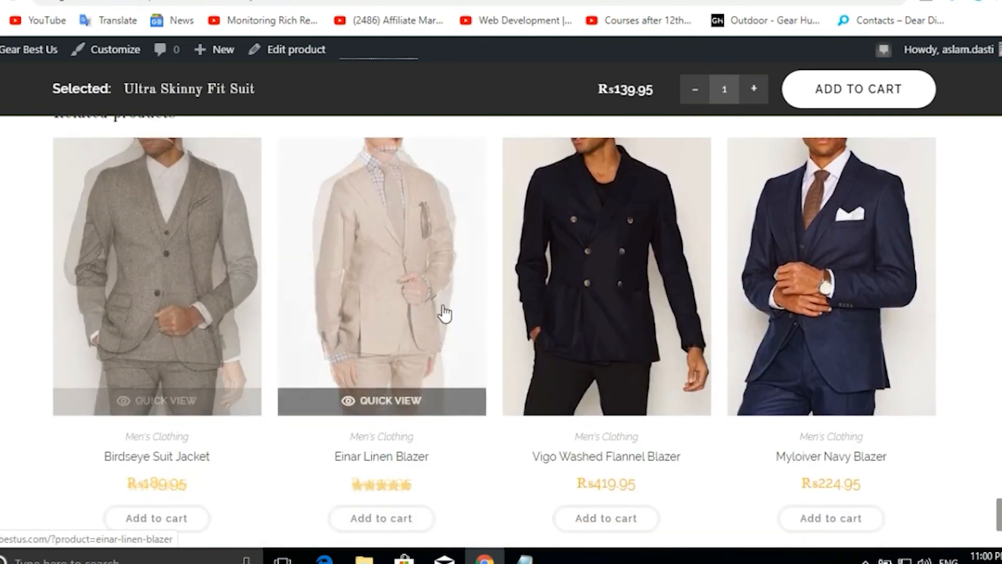
{"action": "scroll", "coordinate": [830, 295], "scroll_direction": "down", "scroll_amount": 6}
{"action": "scroll", "coordinate": [829, 295], "scroll_direction": "up", "scroll_amount": 15}
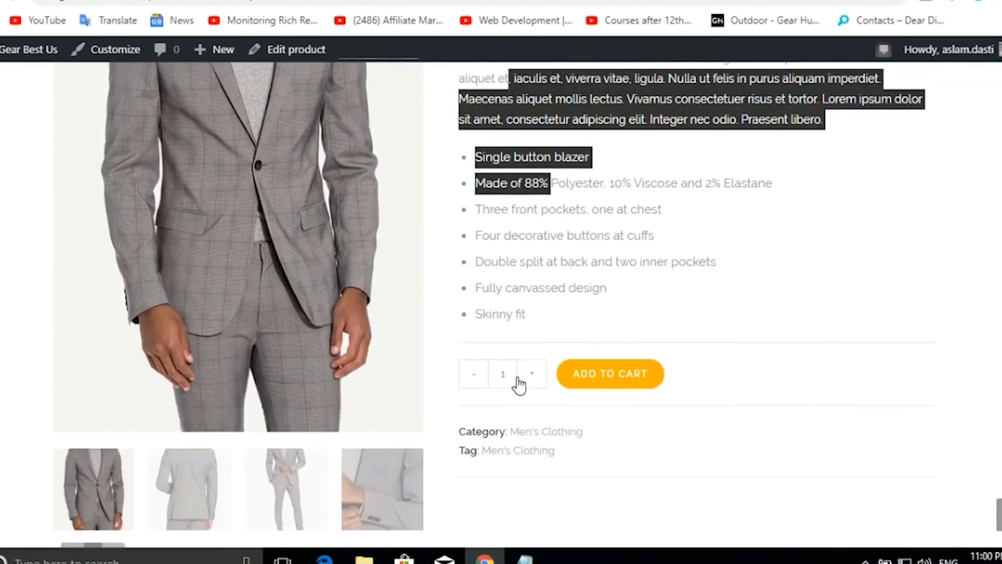
{"action": "scroll", "coordinate": [529, 374], "scroll_direction": "up", "scroll_amount": 2}
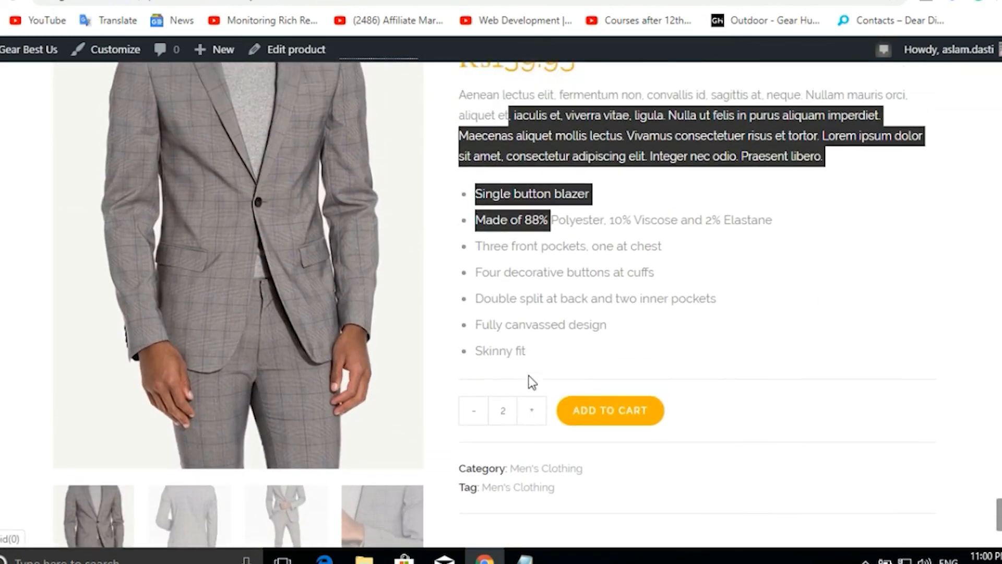
Add one Ultra Skinny Fit Suit to the cart and preview the mini-cart's Rs172.90 subtotal.
{"action": "left_click", "coordinate": [479, 458]}
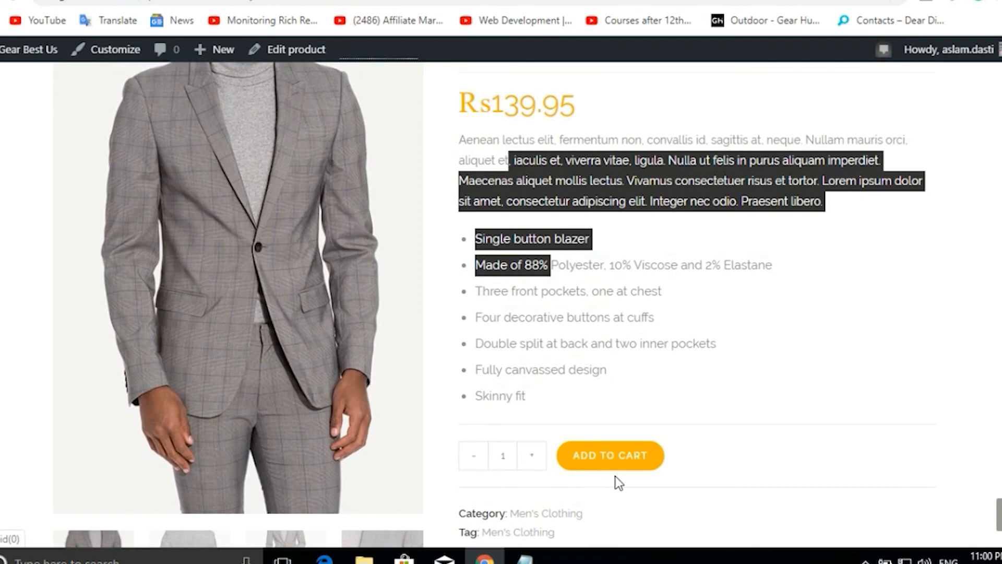
{"action": "left_click", "coordinate": [600, 464]}
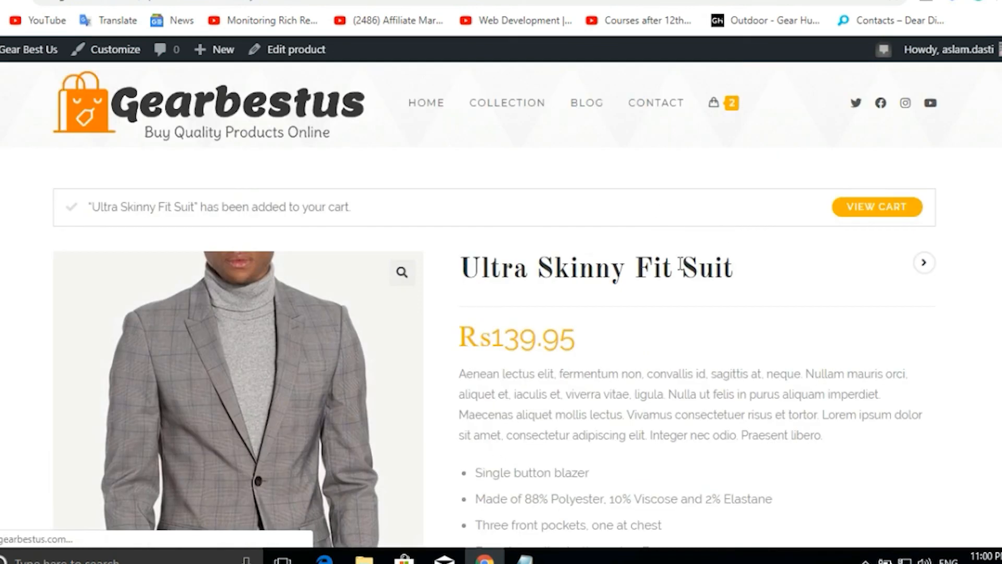
{"action": "scroll", "coordinate": [619, 256], "scroll_direction": "down", "scroll_amount": 7}
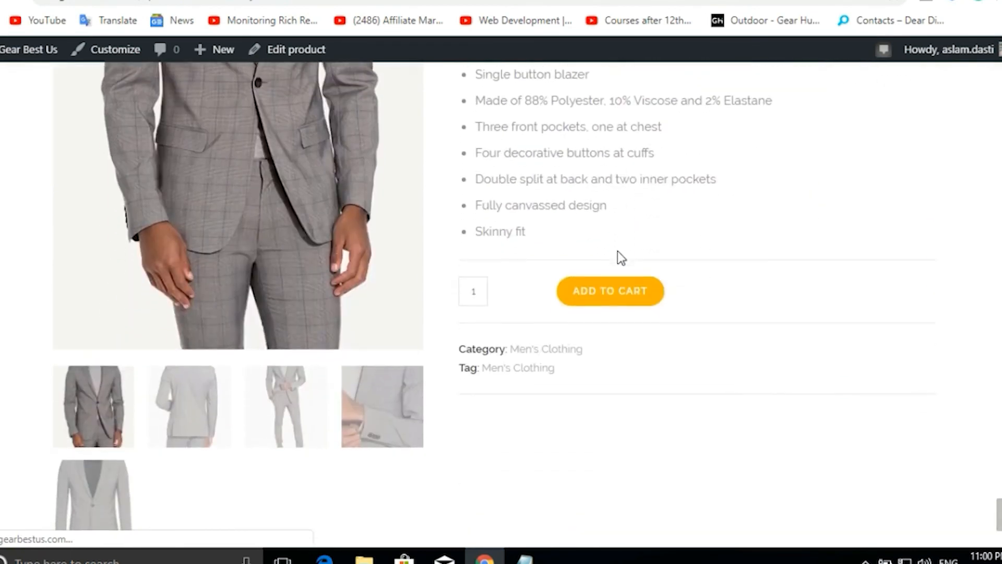
{"action": "scroll", "coordinate": [617, 251], "scroll_direction": "up", "scroll_amount": 5}
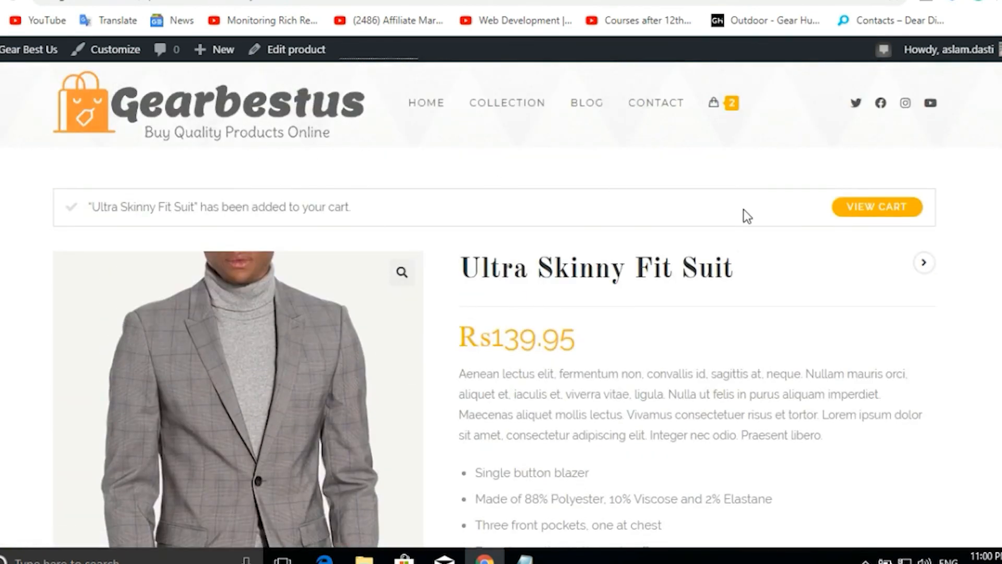
{"action": "mouse_move", "coordinate": [725, 107]}
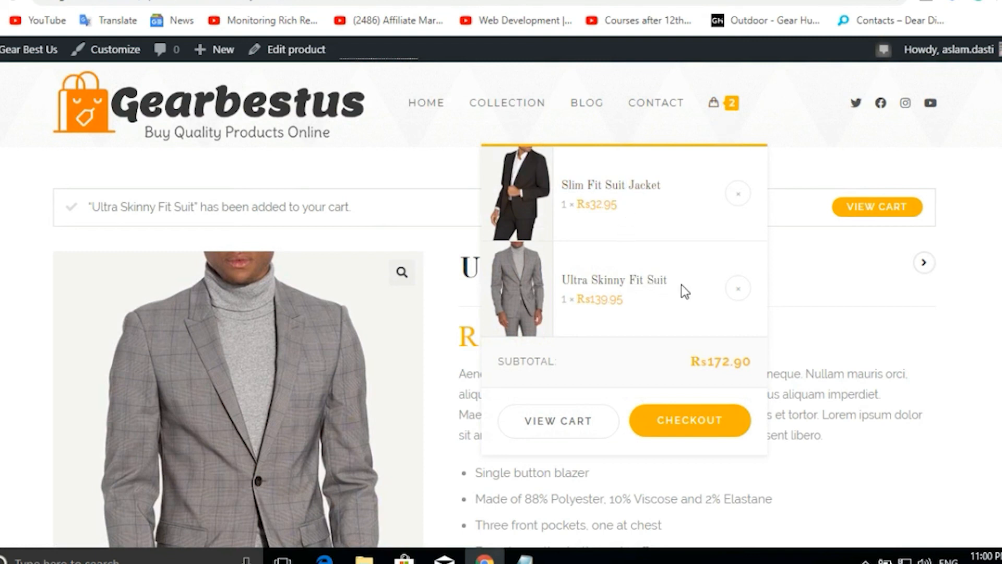
Remove the Slim Fit Suit Jacket from the mini-cart and view the full cart.
{"action": "left_click", "coordinate": [738, 195]}
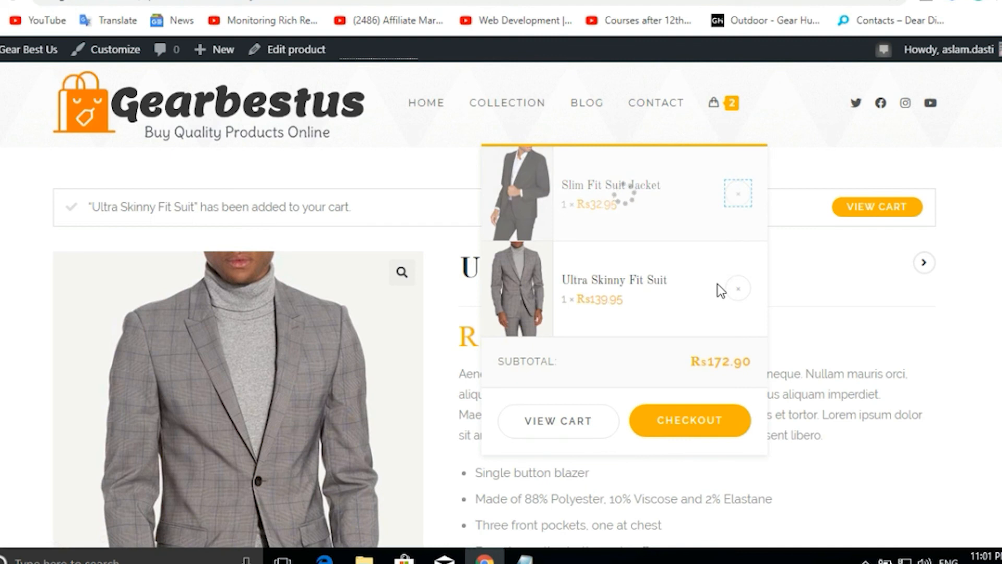
{"action": "left_click", "coordinate": [865, 218]}
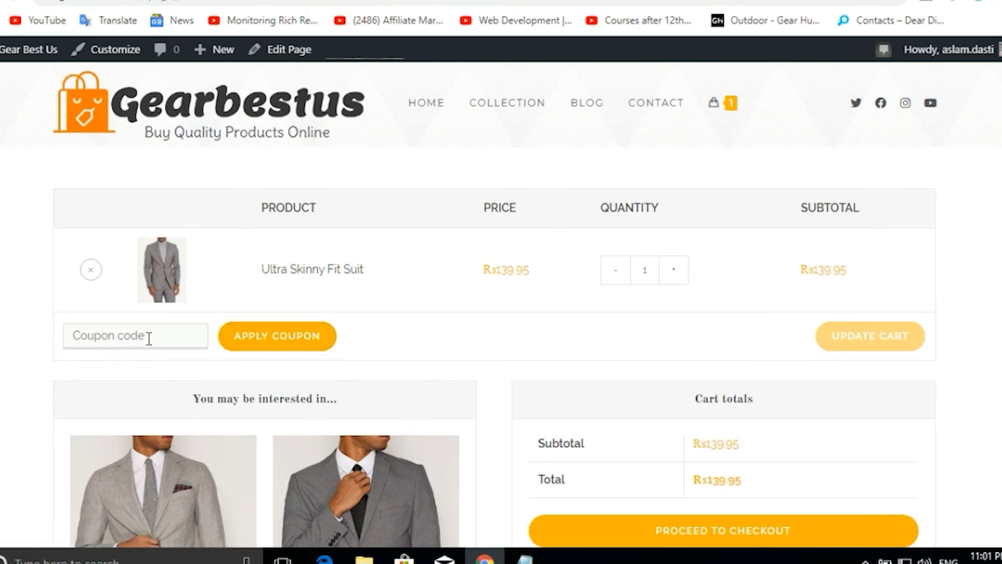
Try applying an empty coupon, then proceed from the Rs139.95 cart to checkout.
{"action": "left_click", "coordinate": [272, 338]}
{"action": "scroll", "coordinate": [594, 344], "scroll_direction": "down", "scroll_amount": 2}
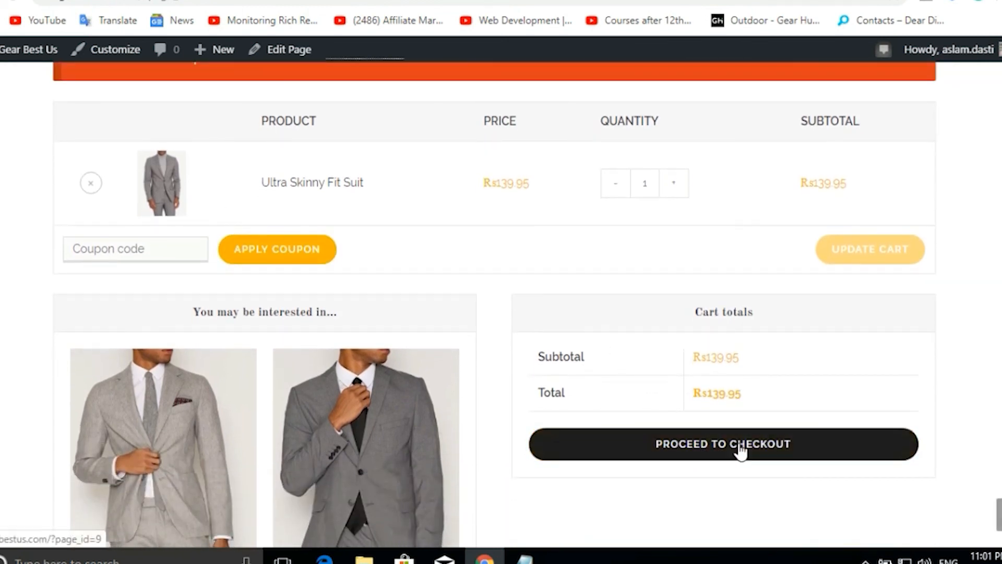
{"action": "left_click", "coordinate": [713, 447]}
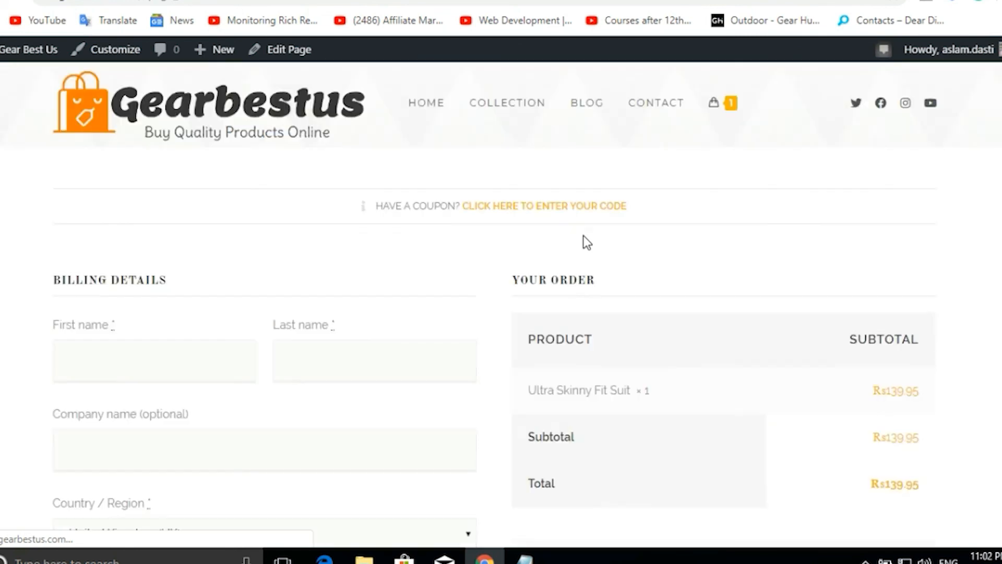
{"action": "scroll", "coordinate": [481, 271], "scroll_direction": "down", "scroll_amount": 3}
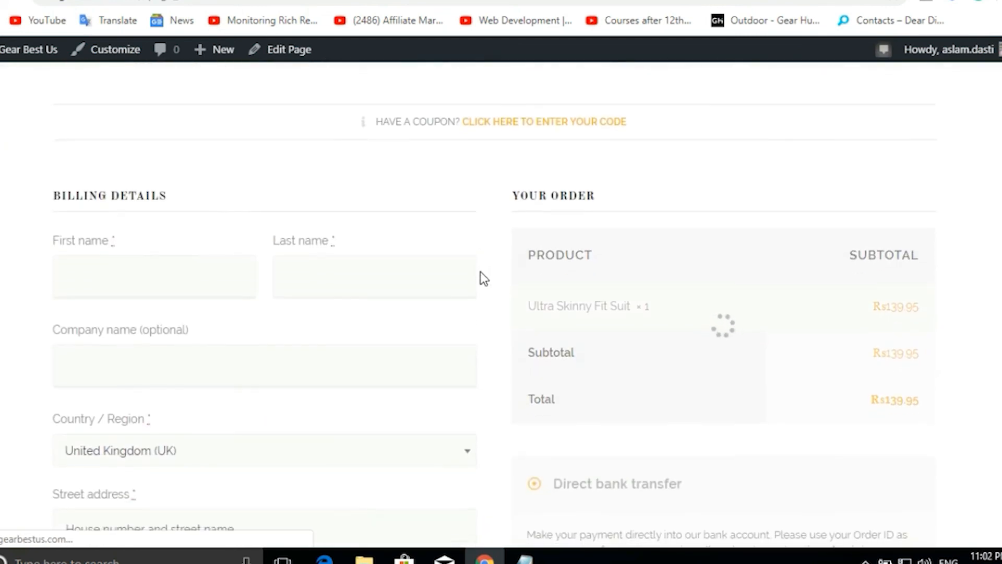
{"action": "left_click", "coordinate": [123, 201]}
{"action": "left_click", "coordinate": [365, 201]}
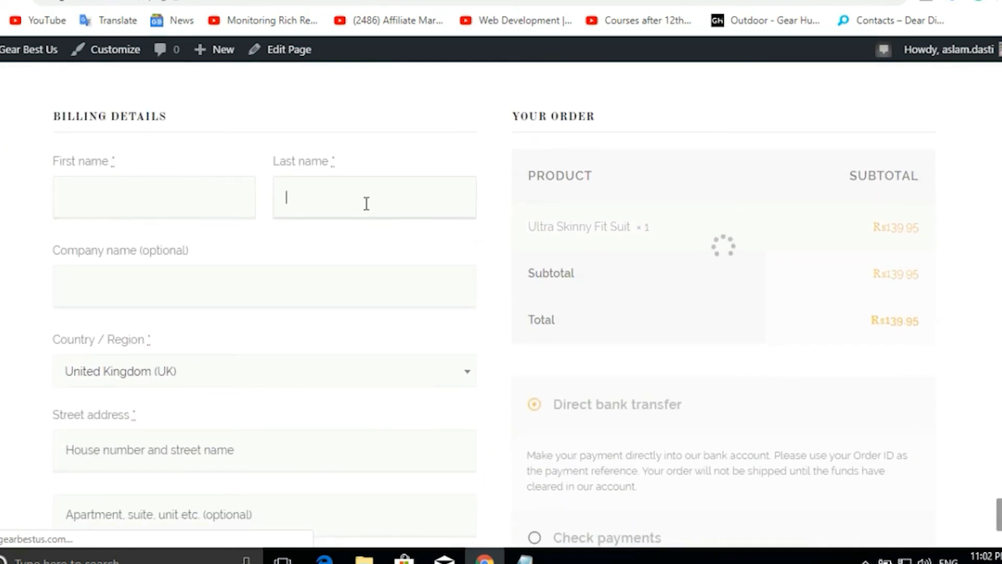
{"action": "left_click", "coordinate": [246, 277]}
{"action": "scroll", "coordinate": [247, 276], "scroll_direction": "down", "scroll_amount": 2}
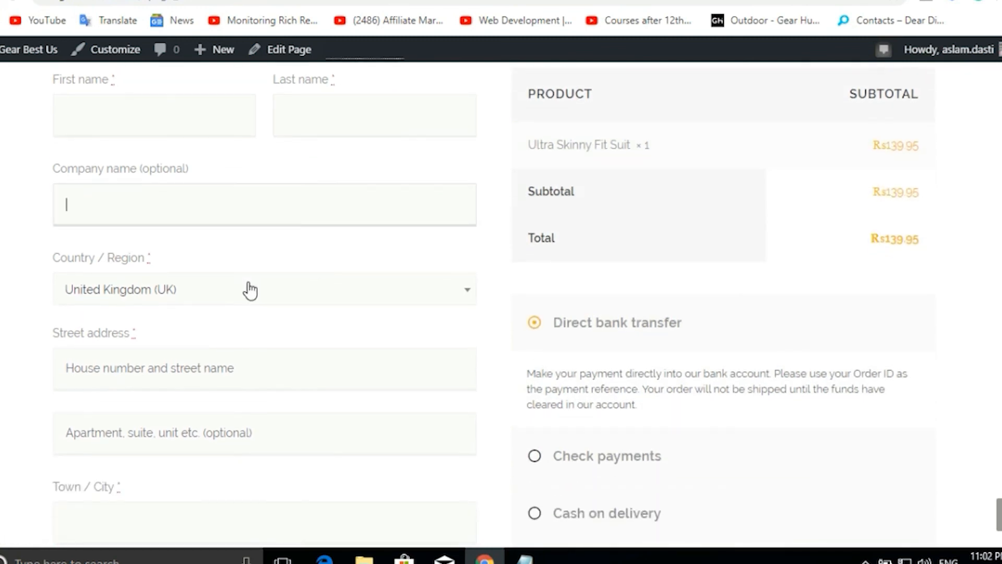
{"action": "left_click", "coordinate": [251, 288]}
{"action": "scroll", "coordinate": [249, 370], "scroll_direction": "down", "scroll_amount": 2}
{"action": "scroll", "coordinate": [250, 369], "scroll_direction": "down", "scroll_amount": 2}
{"action": "left_click", "coordinate": [5, 351]}
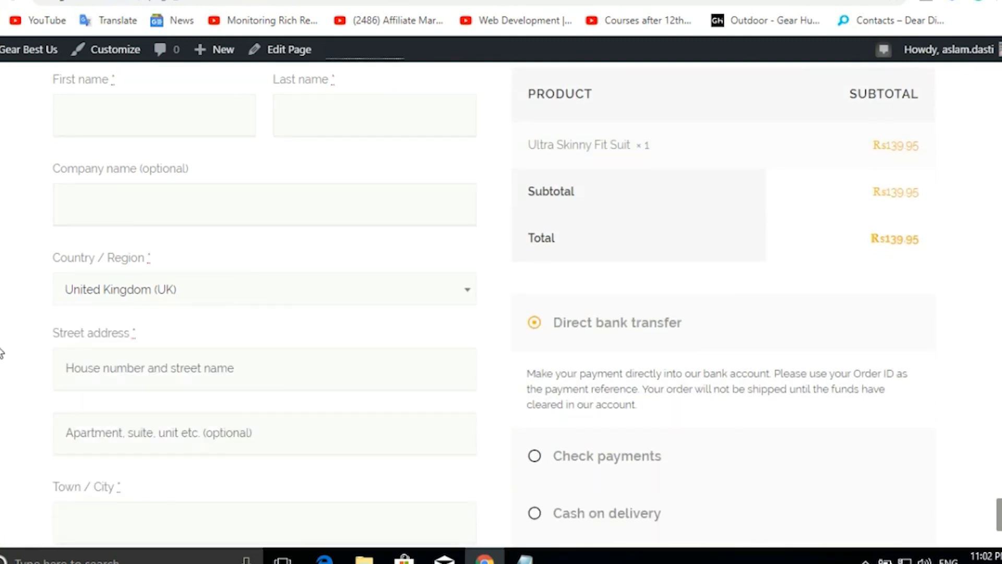
{"action": "scroll", "coordinate": [13, 326], "scroll_direction": "down", "scroll_amount": 3}
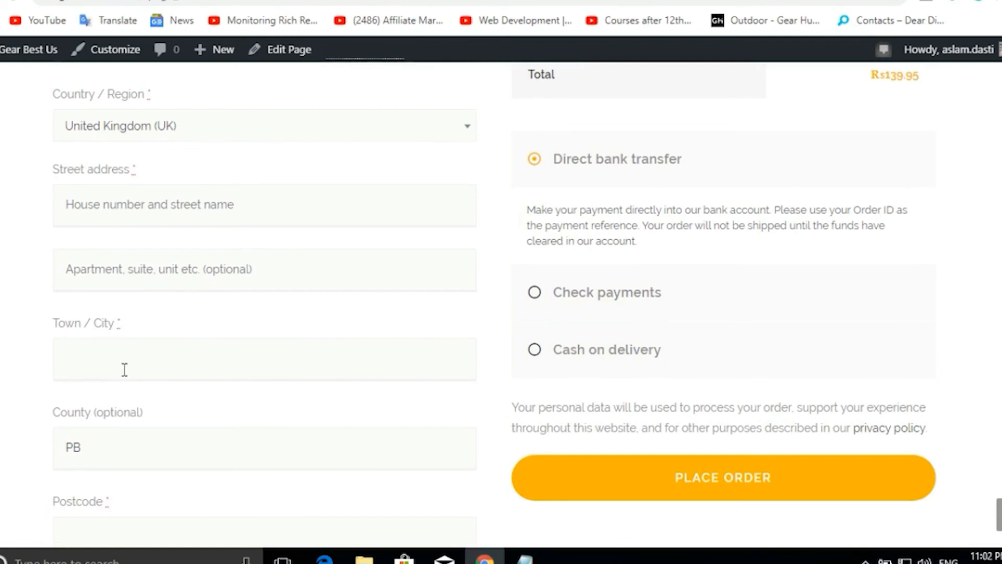
{"action": "left_click", "coordinate": [125, 369]}
{"action": "left_click", "coordinate": [248, 371]}
{"action": "scroll", "coordinate": [244, 338], "scroll_direction": "down", "scroll_amount": 2}
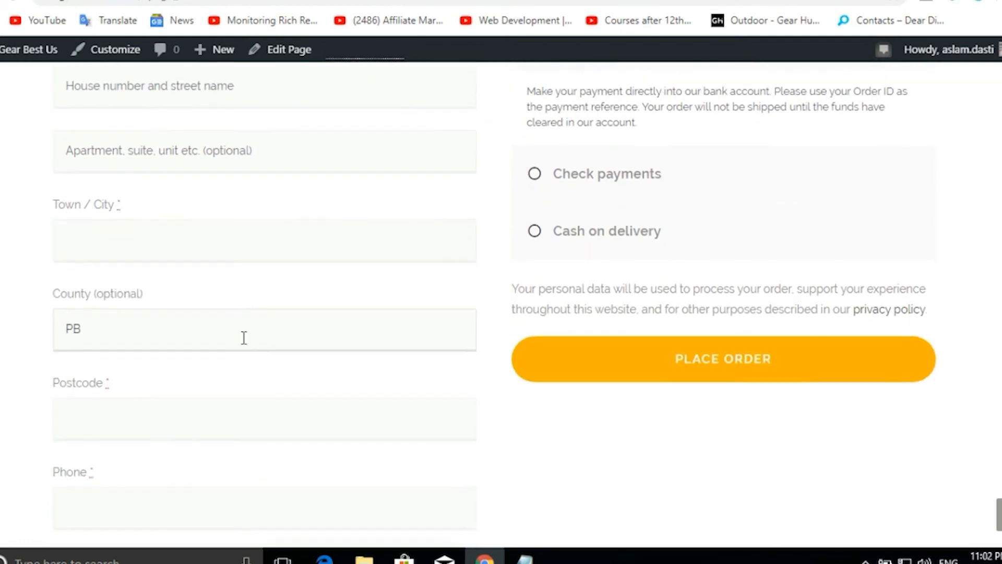
{"action": "scroll", "coordinate": [244, 337], "scroll_direction": "down", "scroll_amount": 1}
{"action": "scroll", "coordinate": [190, 329], "scroll_direction": "down", "scroll_amount": 2}
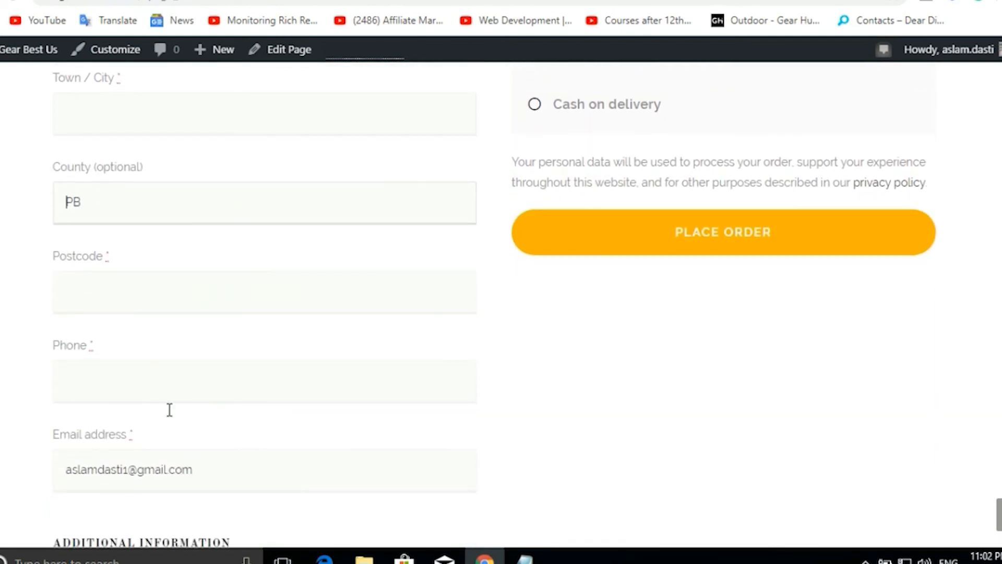
{"action": "scroll", "coordinate": [222, 455], "scroll_direction": "down", "scroll_amount": 4}
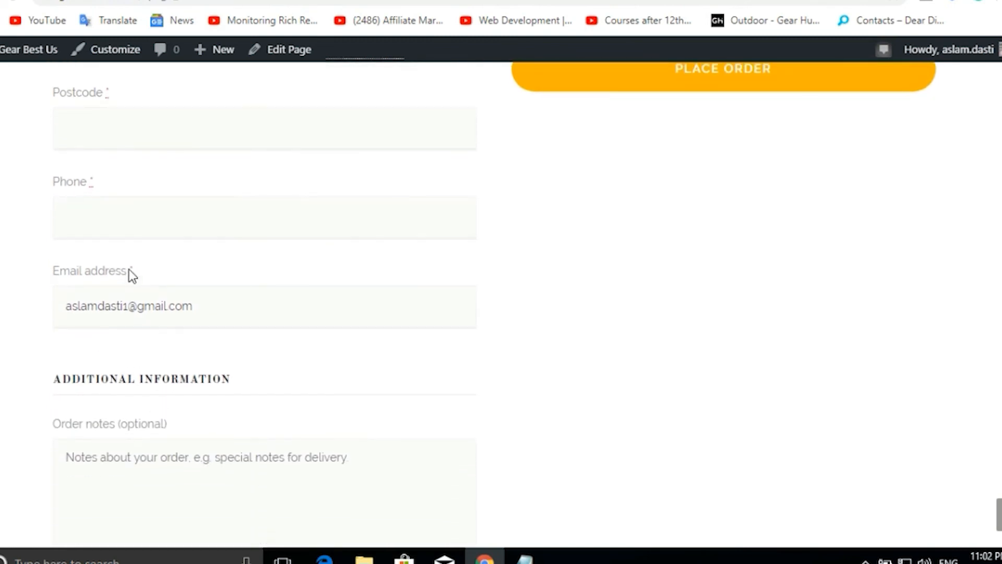
{"action": "scroll", "coordinate": [212, 374], "scroll_direction": "down", "scroll_amount": 4}
{"action": "scroll", "coordinate": [208, 365], "scroll_direction": "up", "scroll_amount": 9}
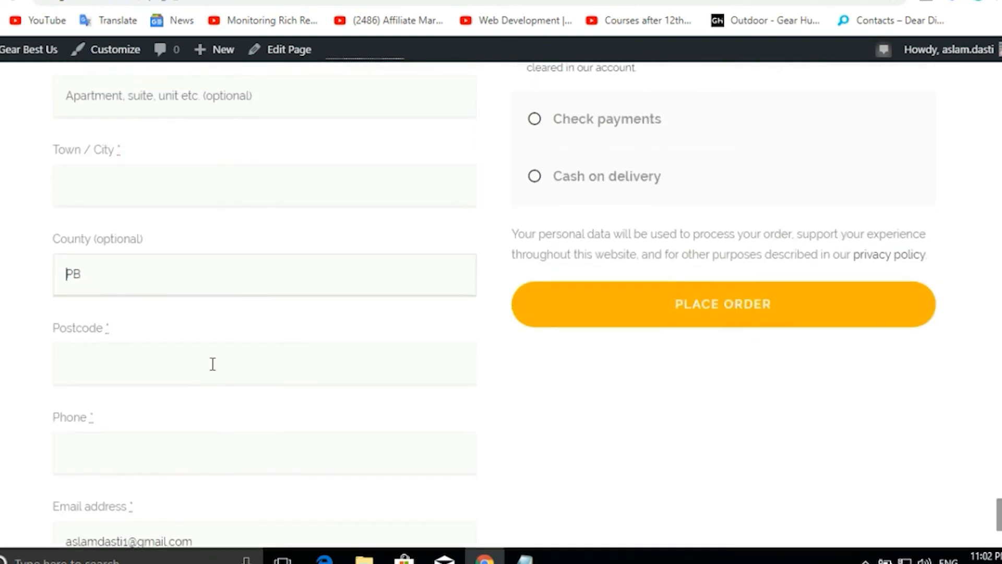
{"action": "scroll", "coordinate": [682, 322], "scroll_direction": "up", "scroll_amount": 2}
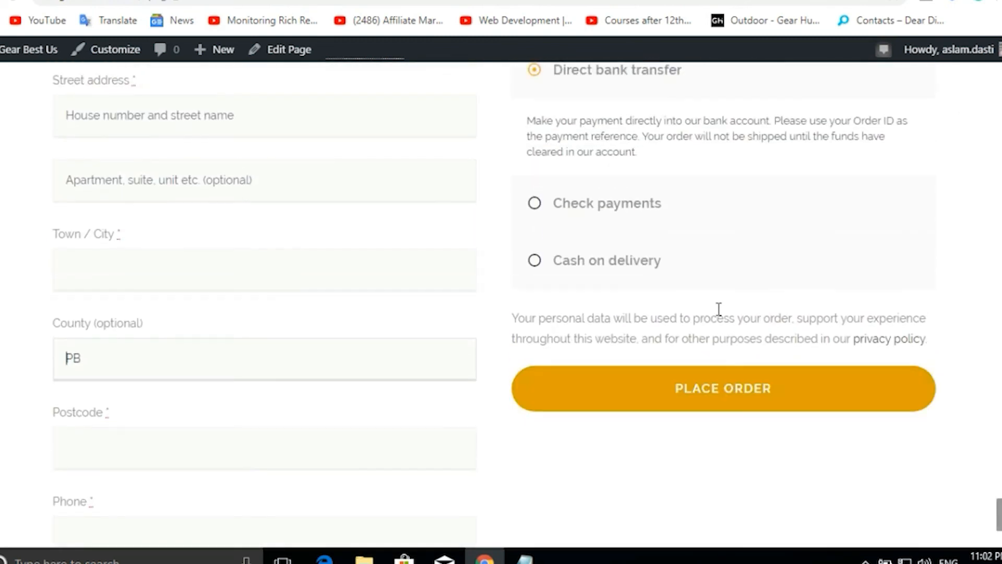
Compare Check payments and Direct bank transfer, then place the order with Cash on delivery.
{"action": "left_click", "coordinate": [534, 211]}
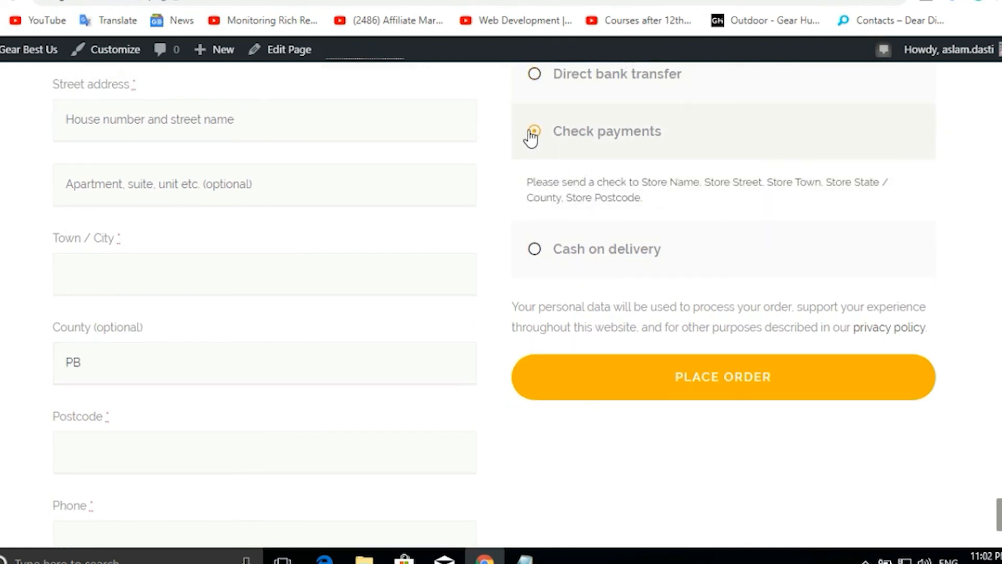
{"action": "left_click", "coordinate": [534, 76]}
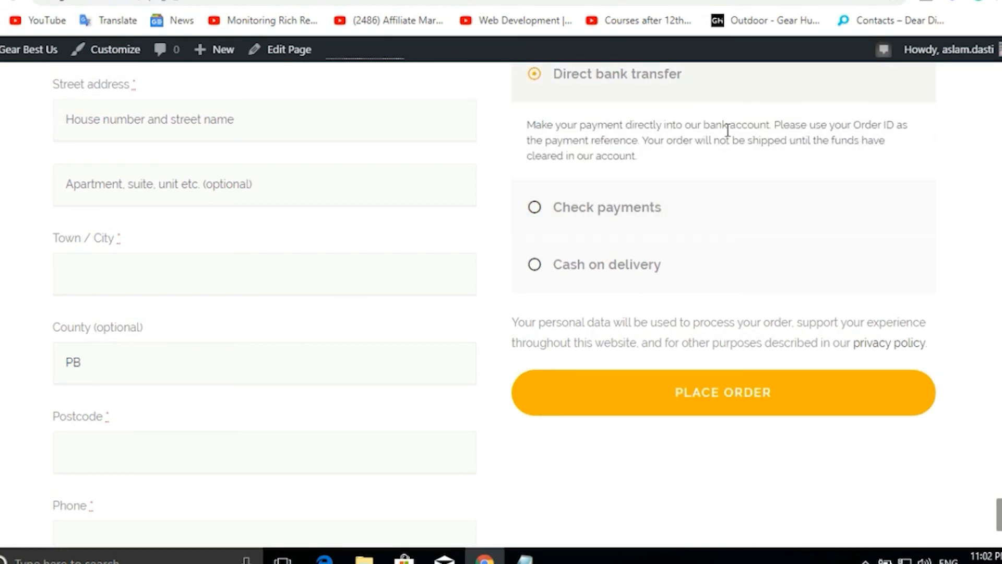
{"action": "left_click_drag", "start_coordinate": [535, 124], "coordinate": [660, 141]}
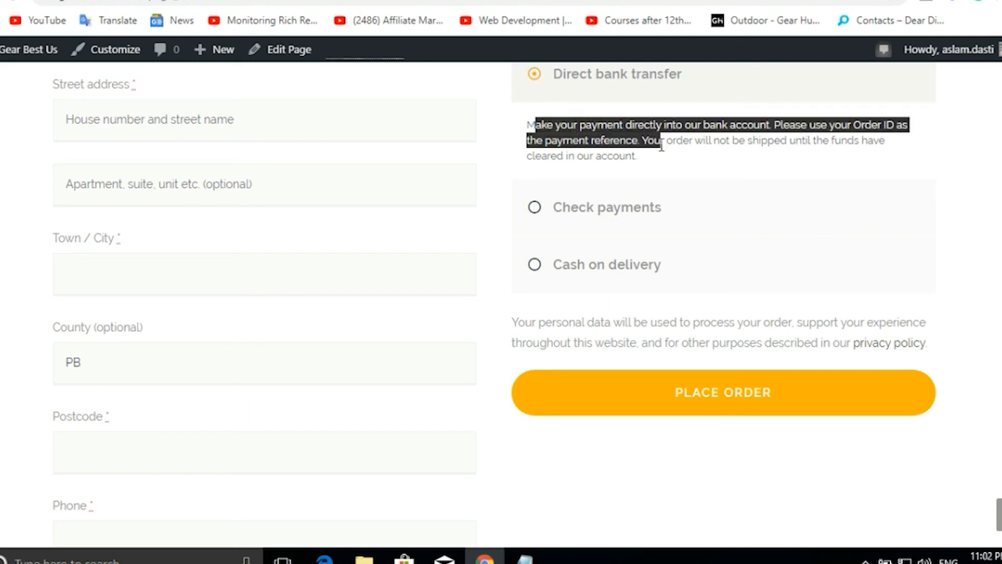
{"action": "left_click", "coordinate": [534, 265]}
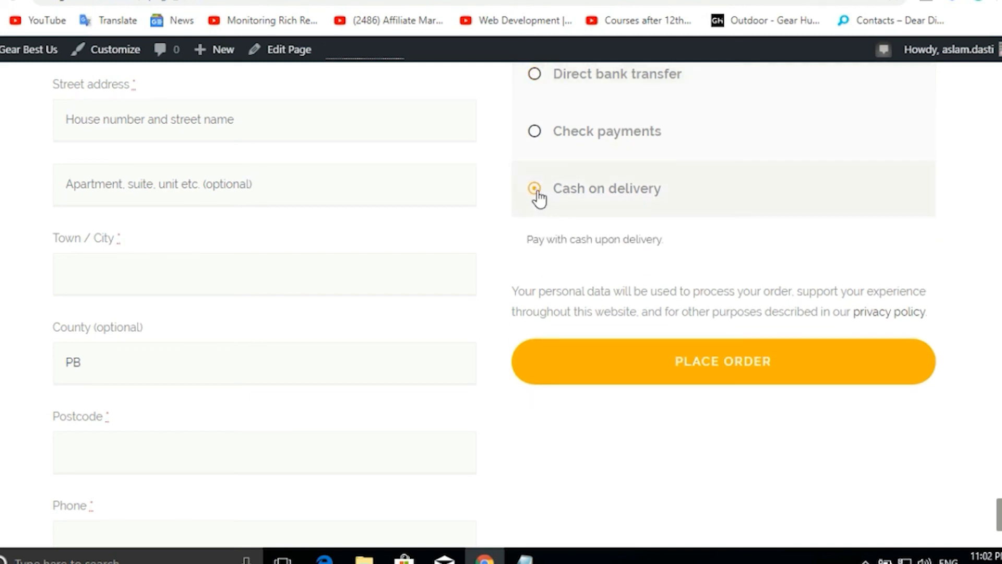
{"action": "left_click", "coordinate": [725, 375]}
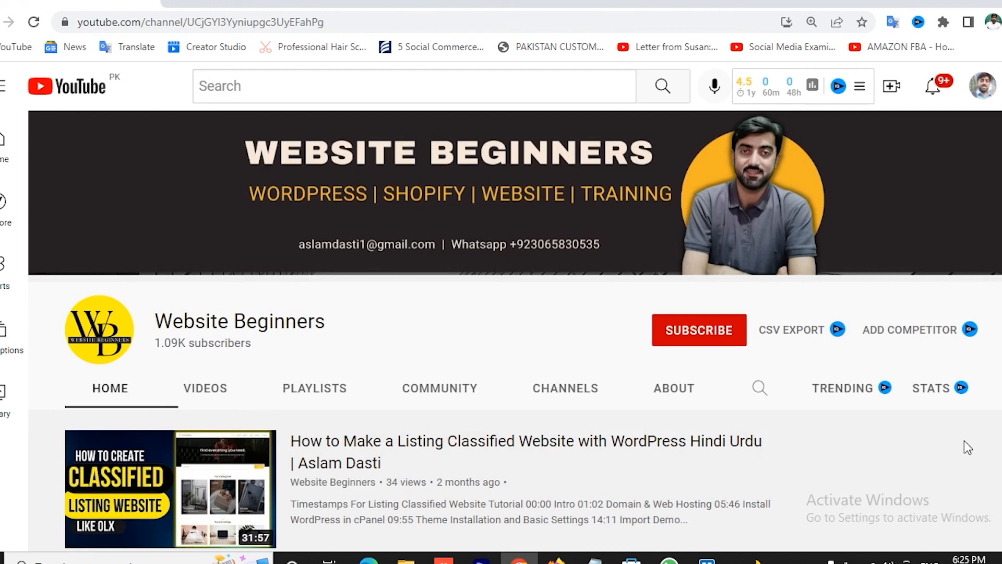
Subscribe to the Website Beginners YouTube channel with notifications set to All.
{"action": "left_click", "coordinate": [688, 330]}
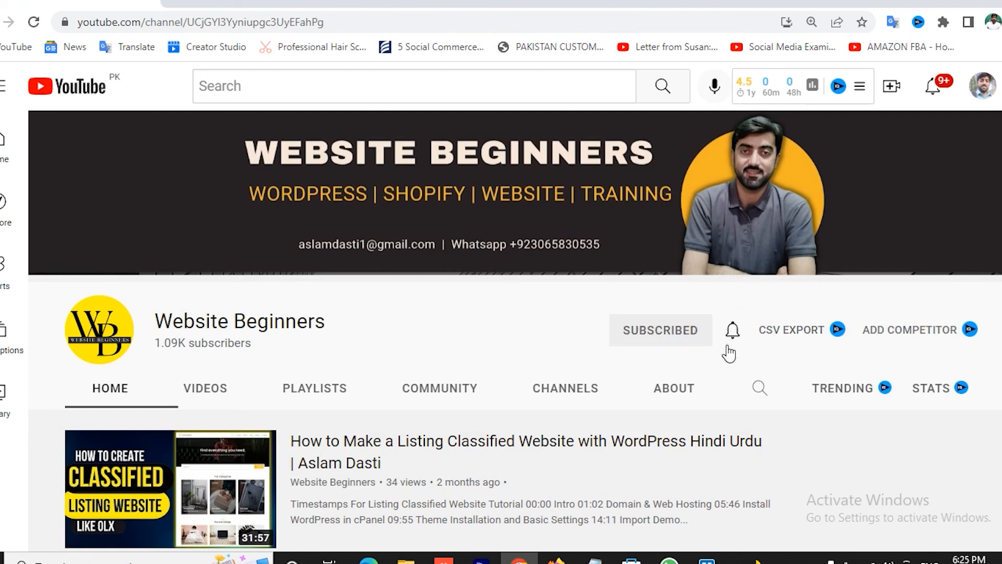
{"action": "left_click", "coordinate": [732, 332]}
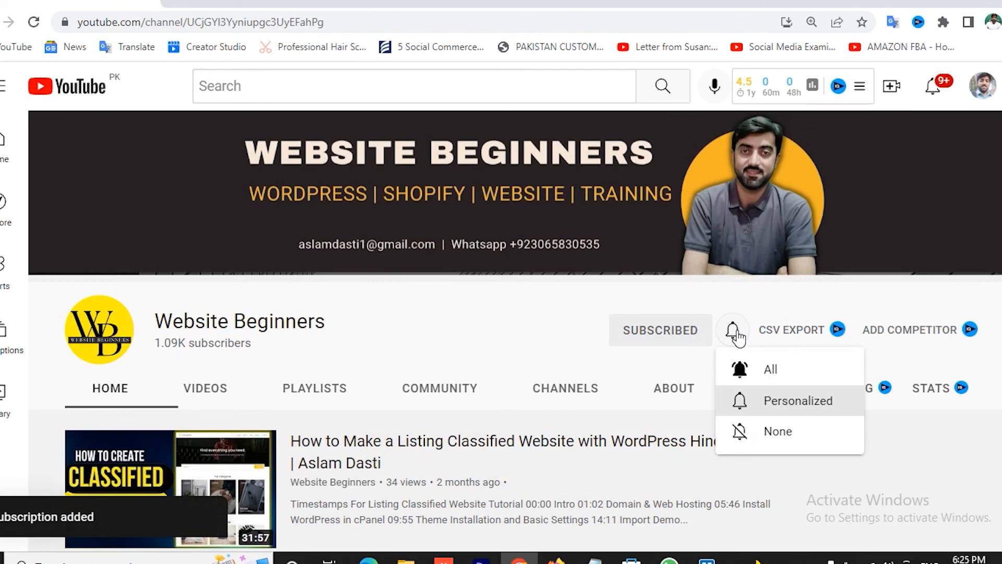
{"action": "left_click", "coordinate": [767, 370]}
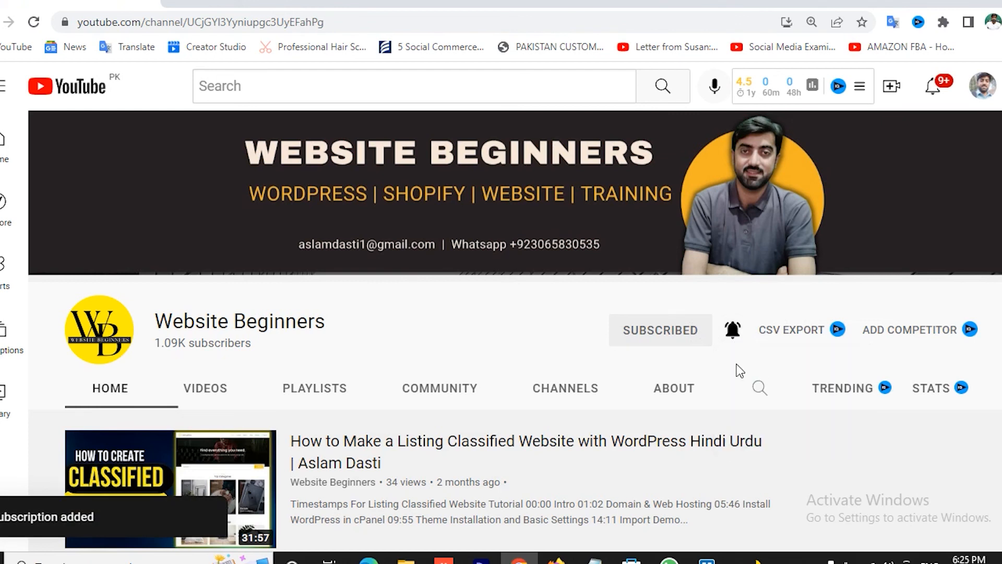